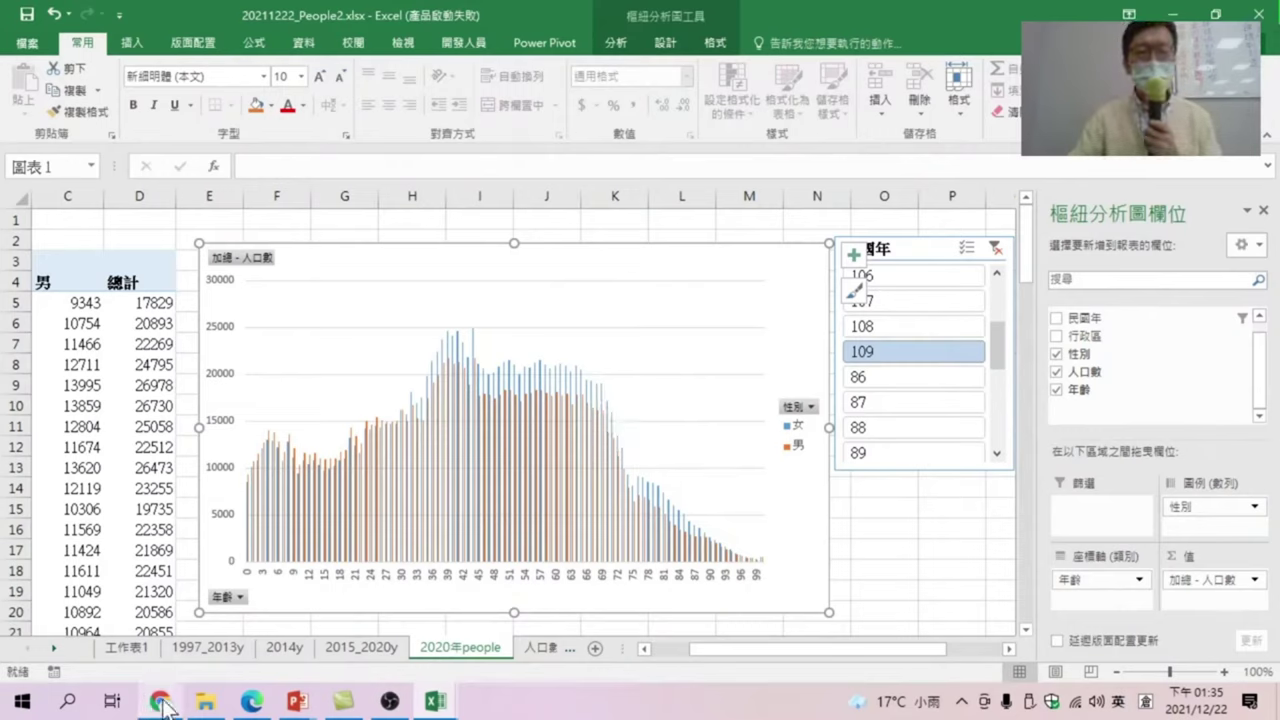
Switch from the Excel pivot chart to the Chrome browser window.
left_click(160, 703)
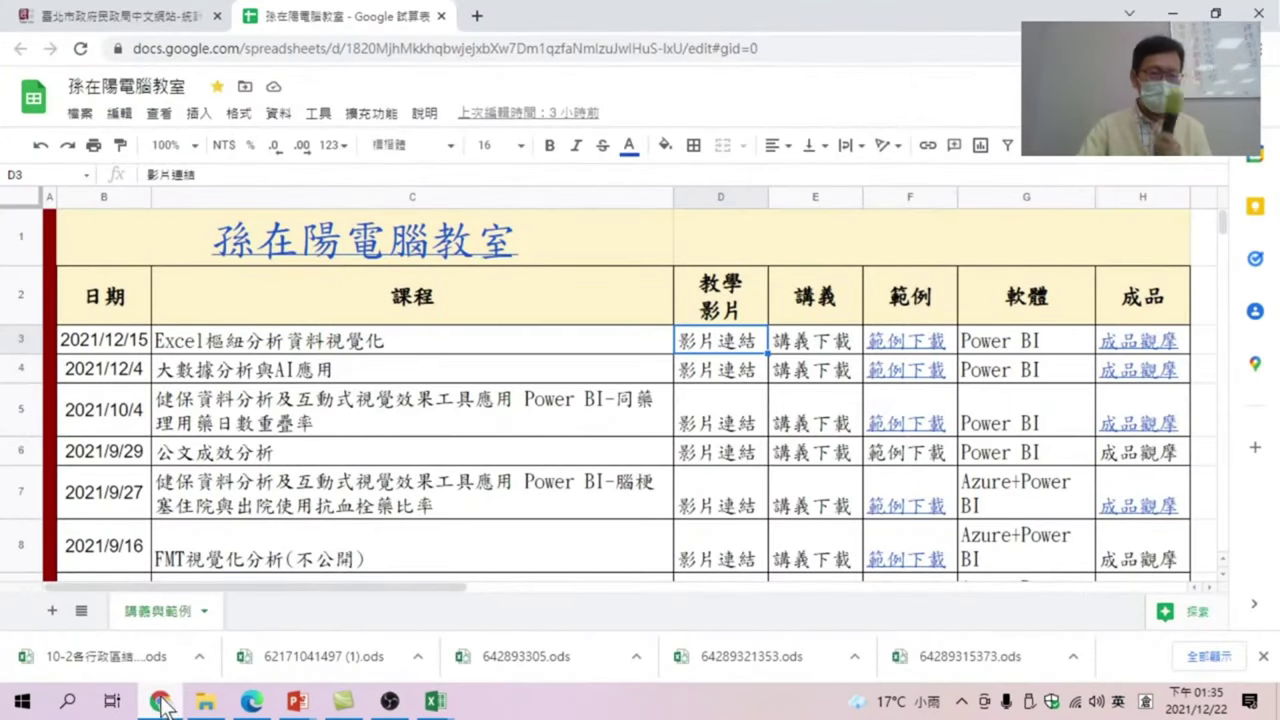
Launch a new Chrome window in the chosen profile with a blank tab.
right_click(160, 703)
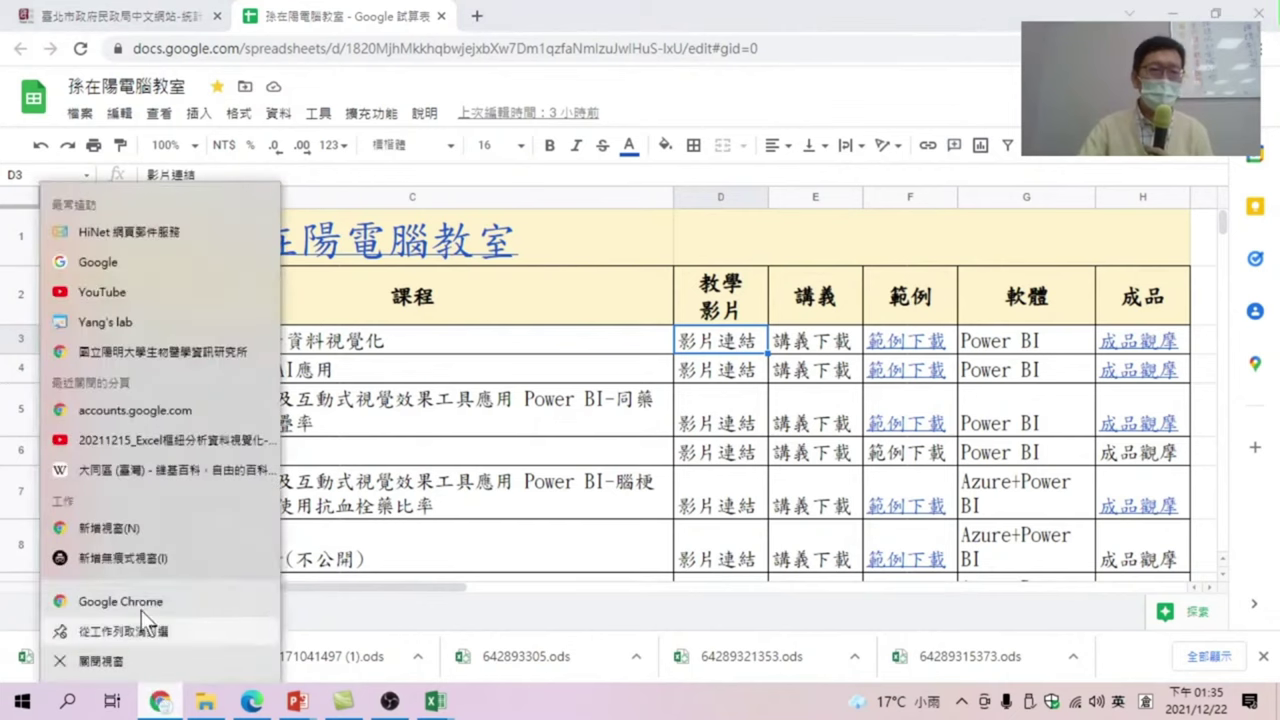
left_click(130, 599)
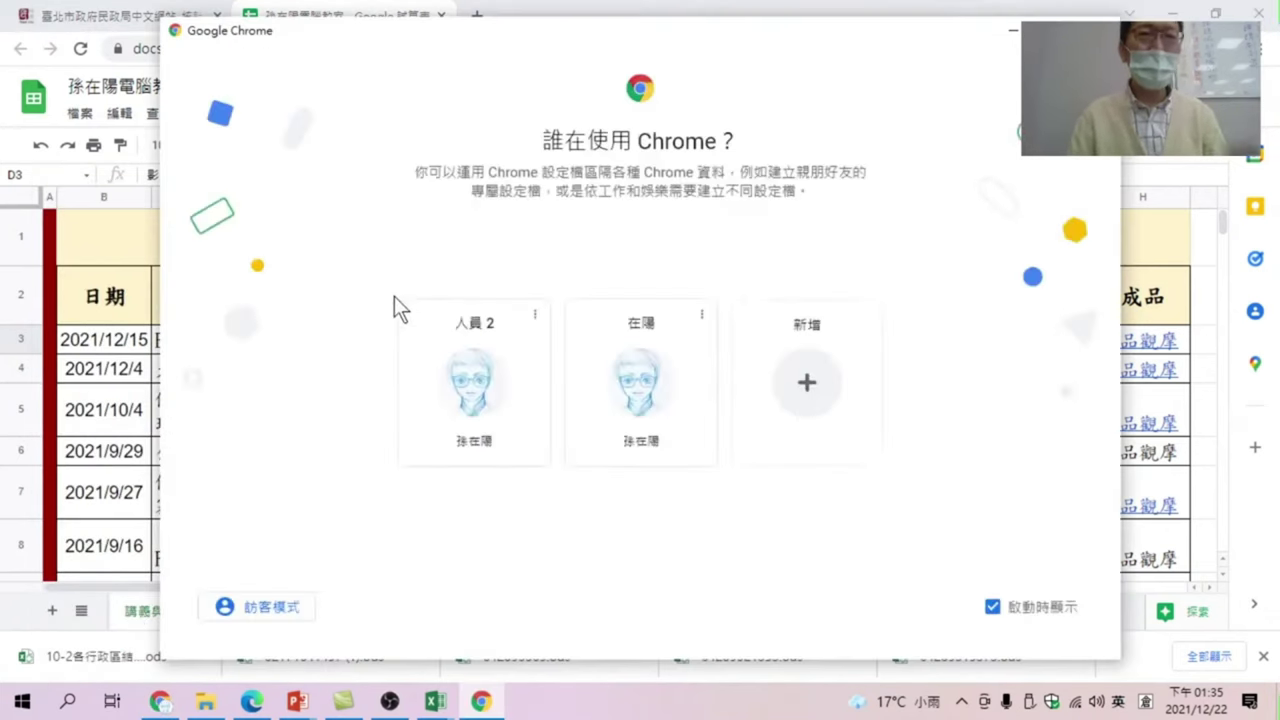
left_click(505, 364)
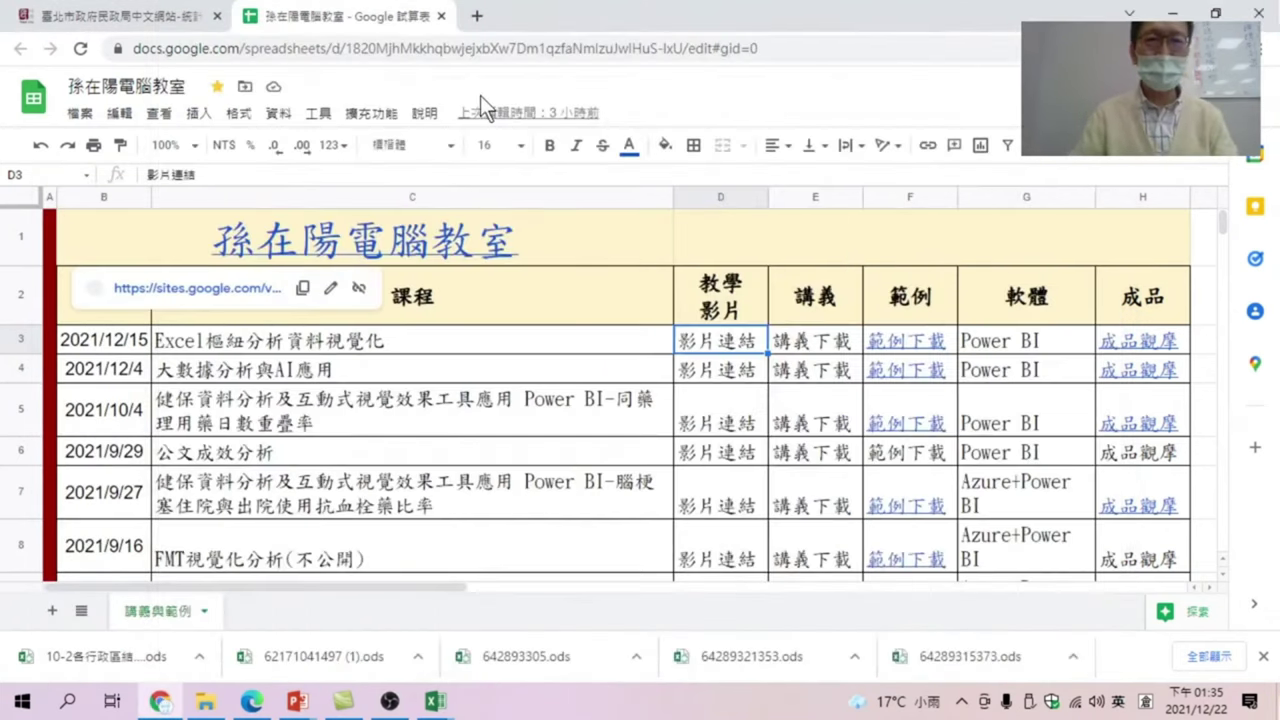
left_click(476, 16)
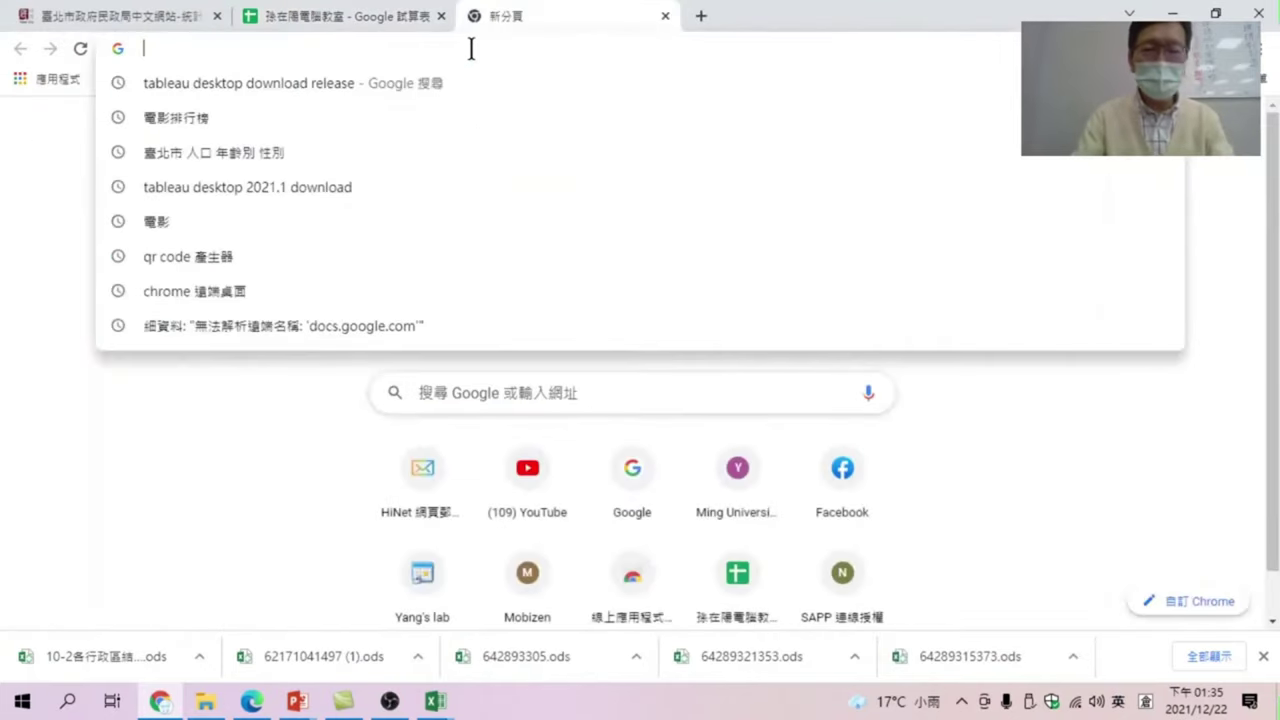
Search Google for '台北市 行政區 死亡 性別' using the Chinese IME and the autocomplete suggestion.
left_click(492, 386)
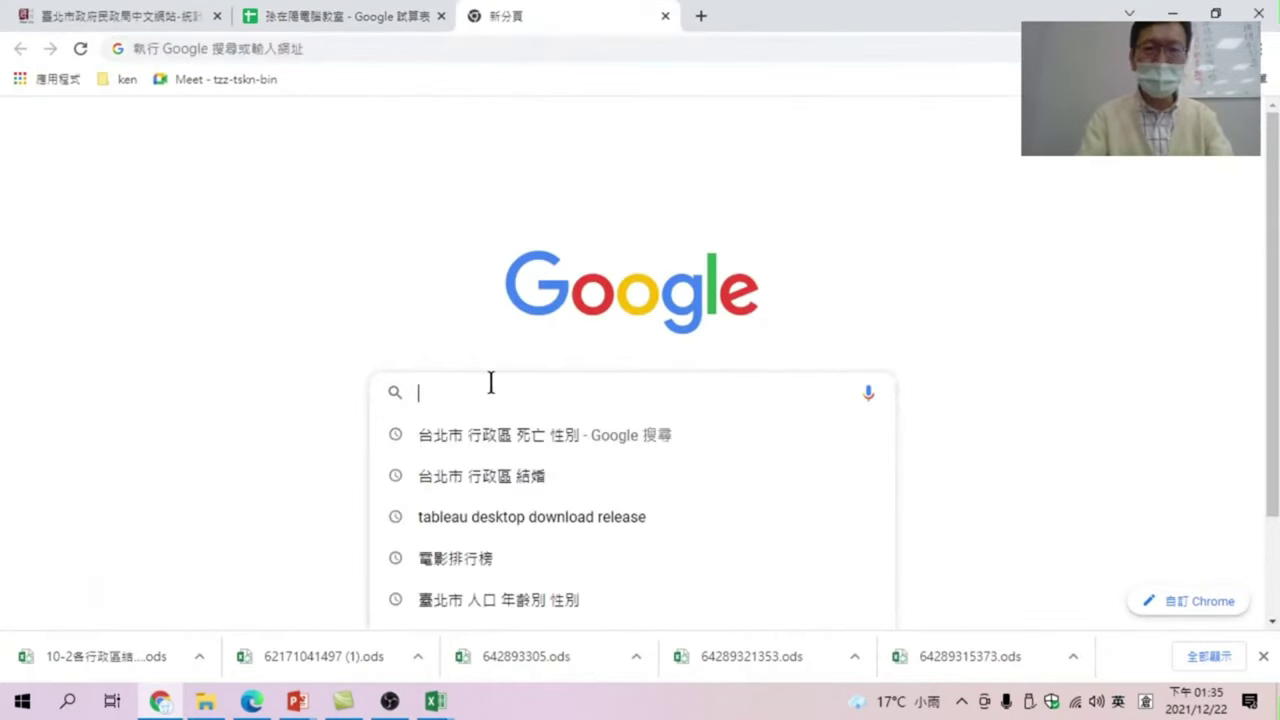
type("i")
key("BackSpace")
key("shift")
type("口")
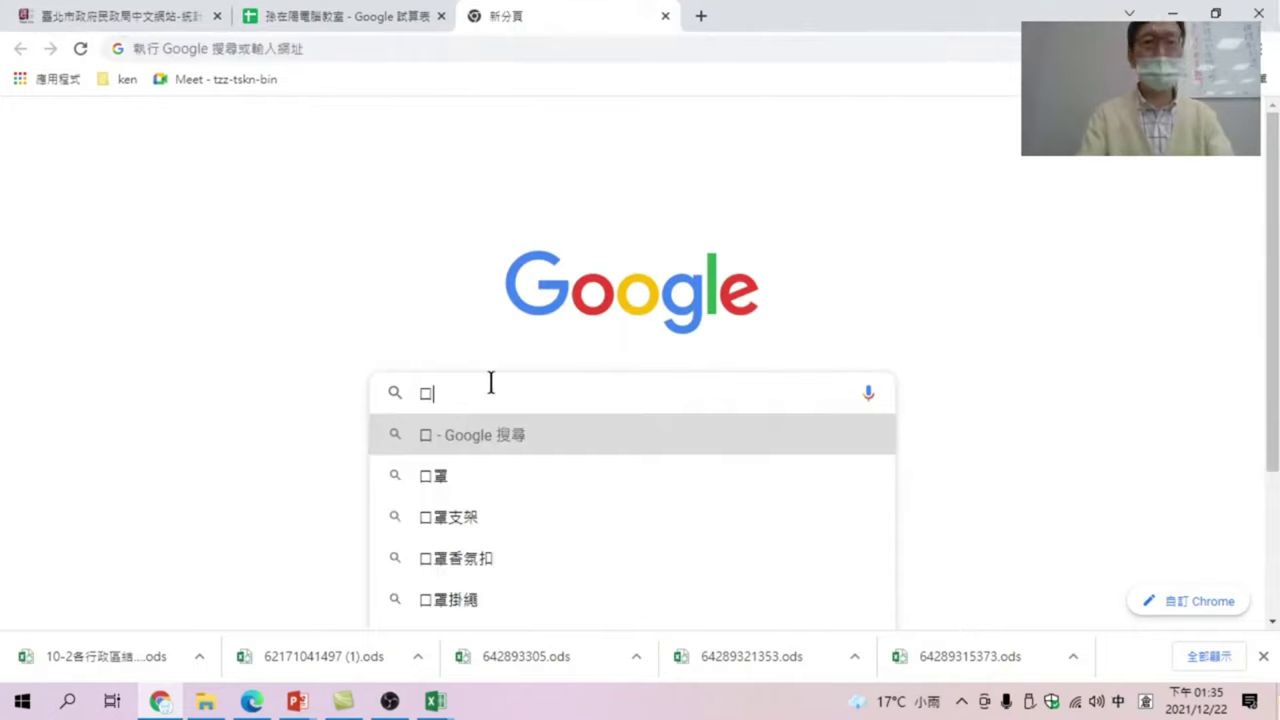
type("中")
key("BackSpace")
key("BackSpace")
type("台北卜中")
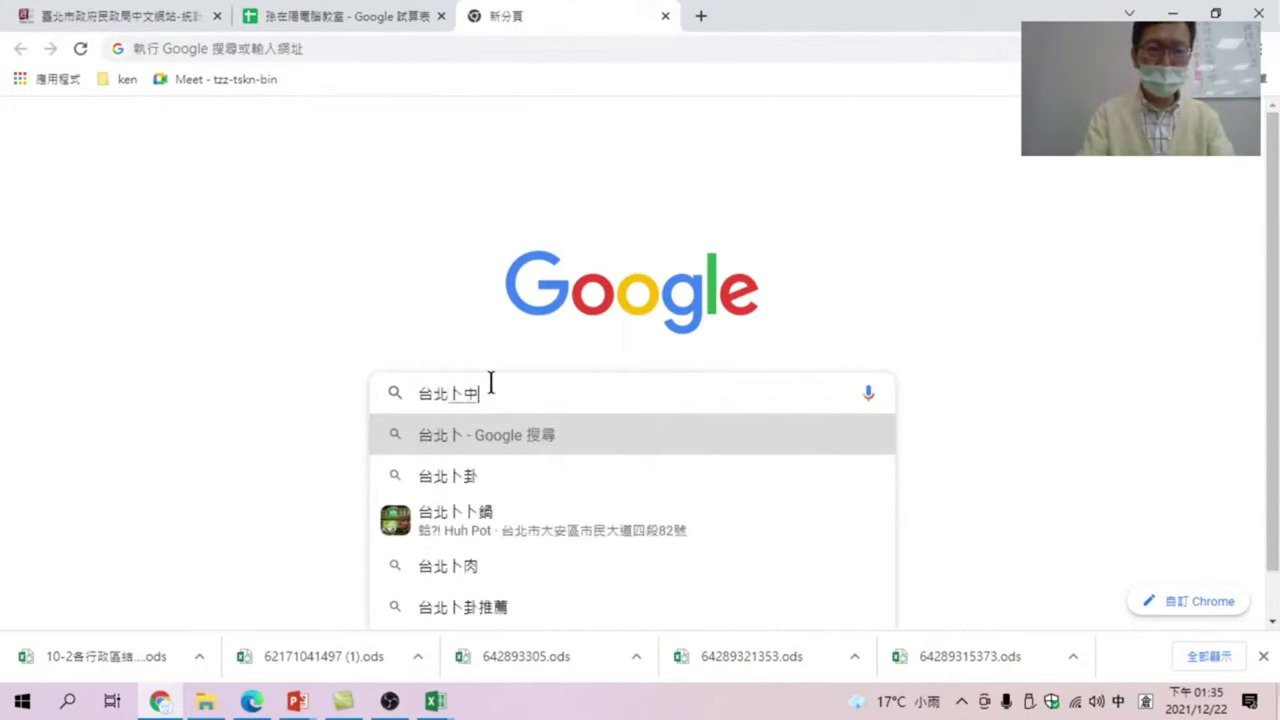
type("市")
key("Right")
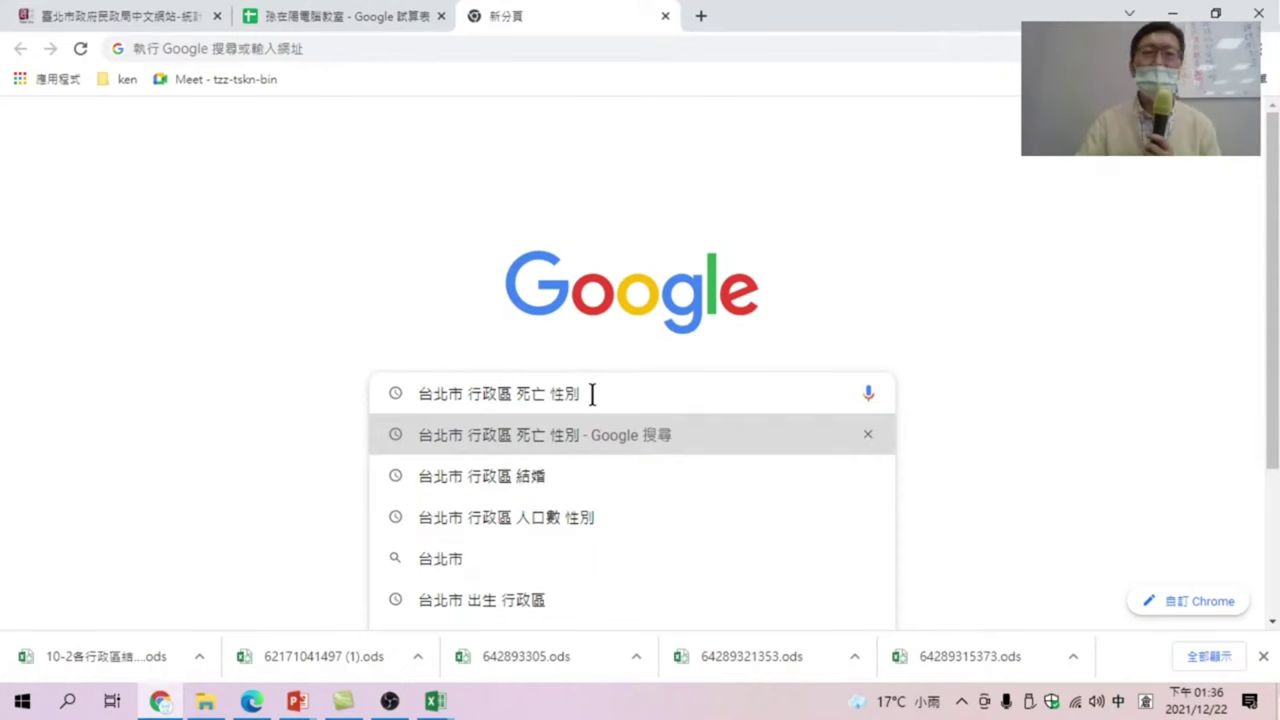
key("Return")
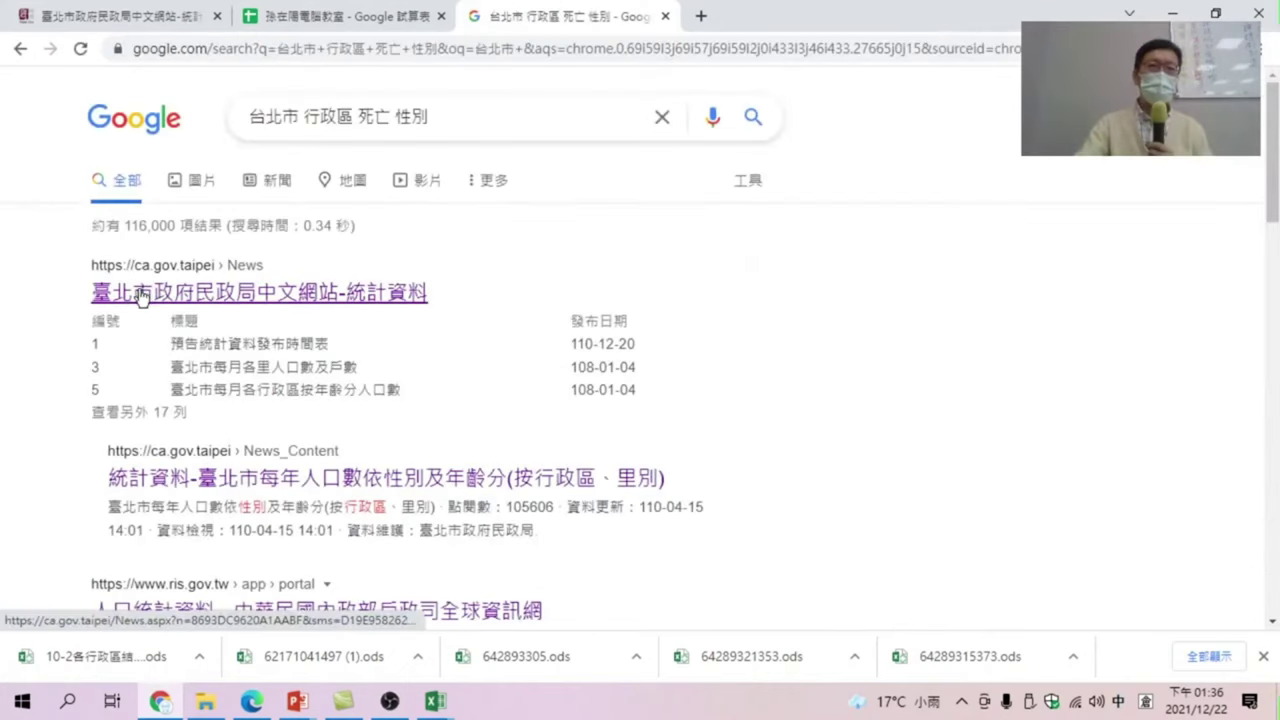
Open the Taipei Civil Affairs statistics page and scroll down its list of items.
left_click(161, 295)
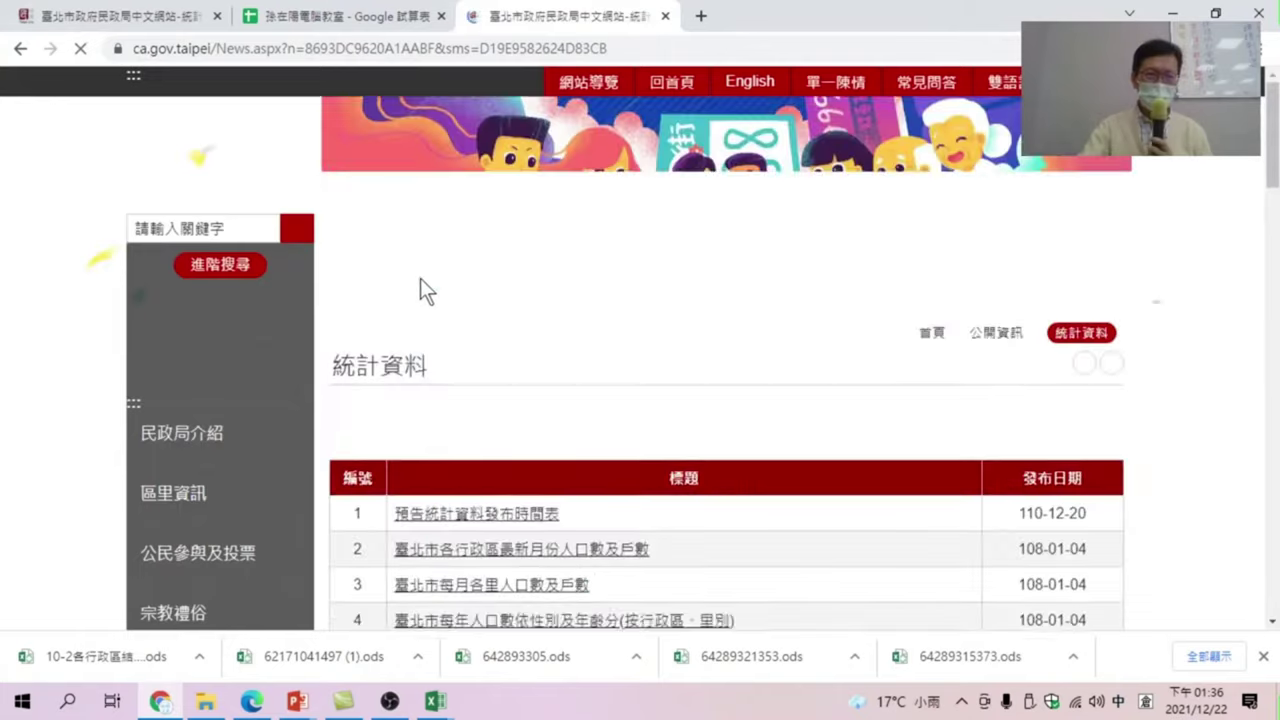
scroll(573, 413, "down", 1)
scroll(560, 424, "down", 2)
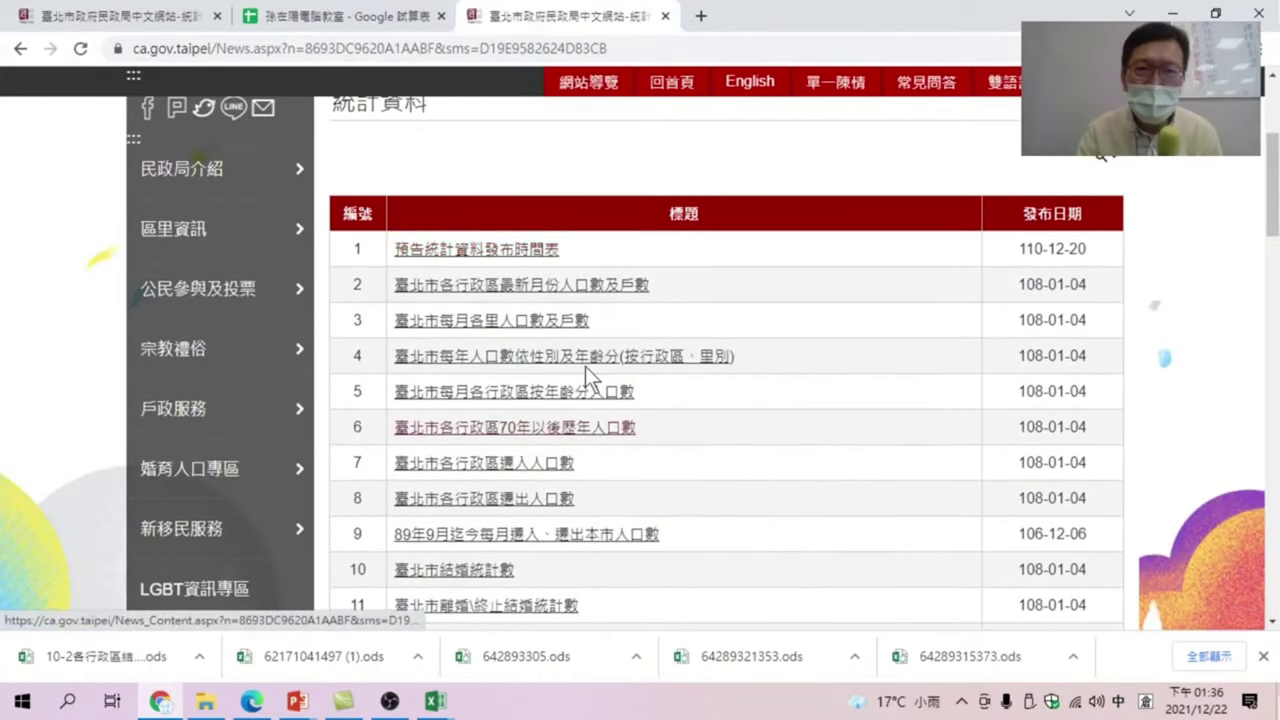
scroll(609, 348, "down", 1)
scroll(623, 351, "down", 2)
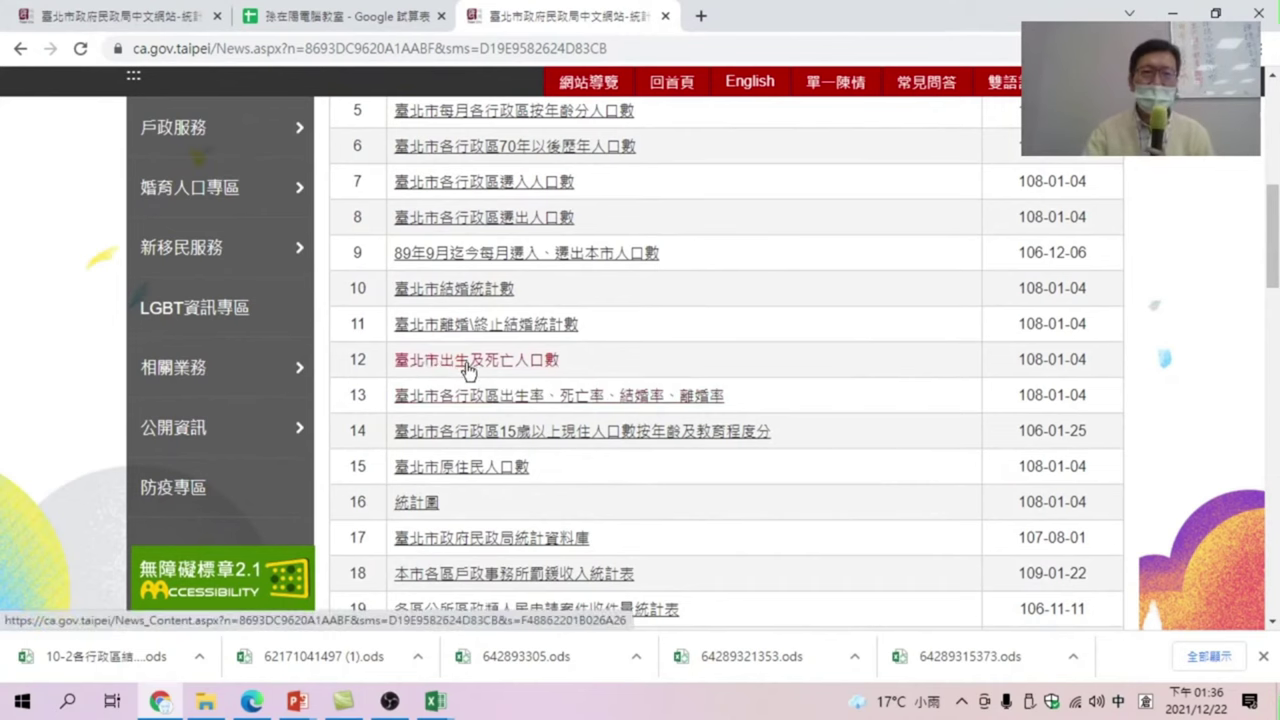
Open item 12 臺北市出生及死亡人口數 and download the 12-3 birth and 12-4 death ods files.
left_click(491, 362)
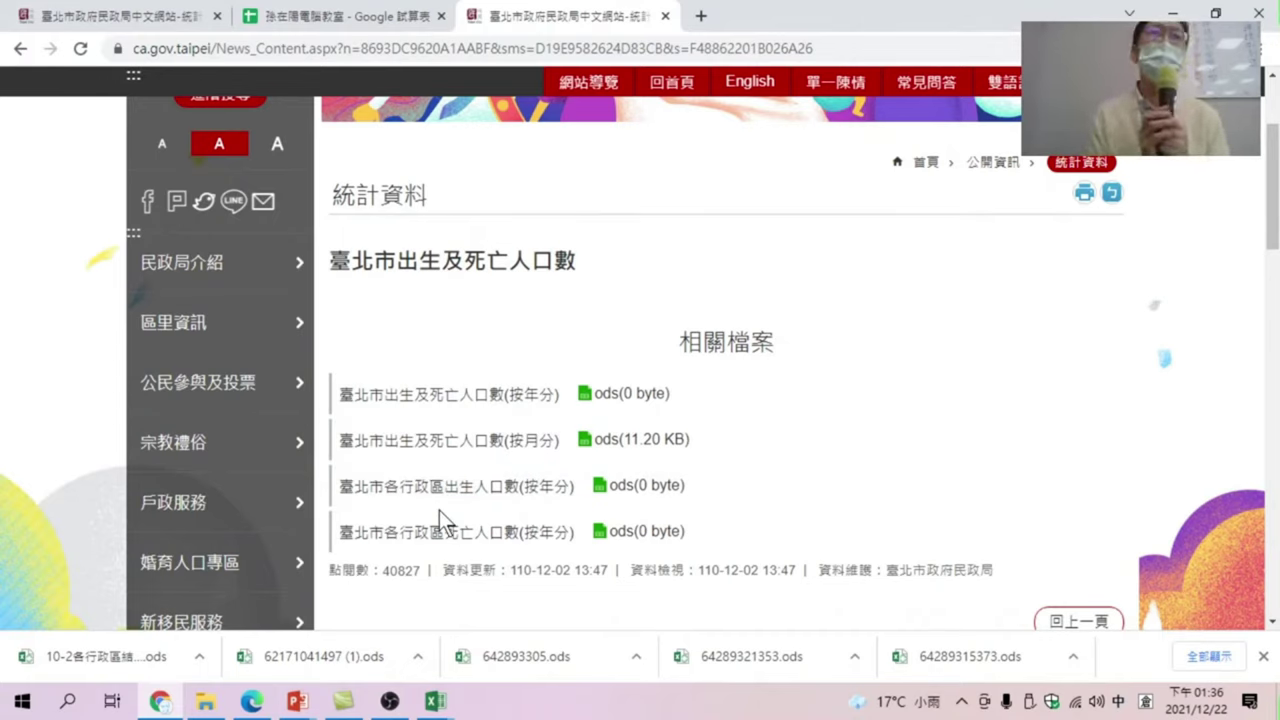
left_click(603, 487)
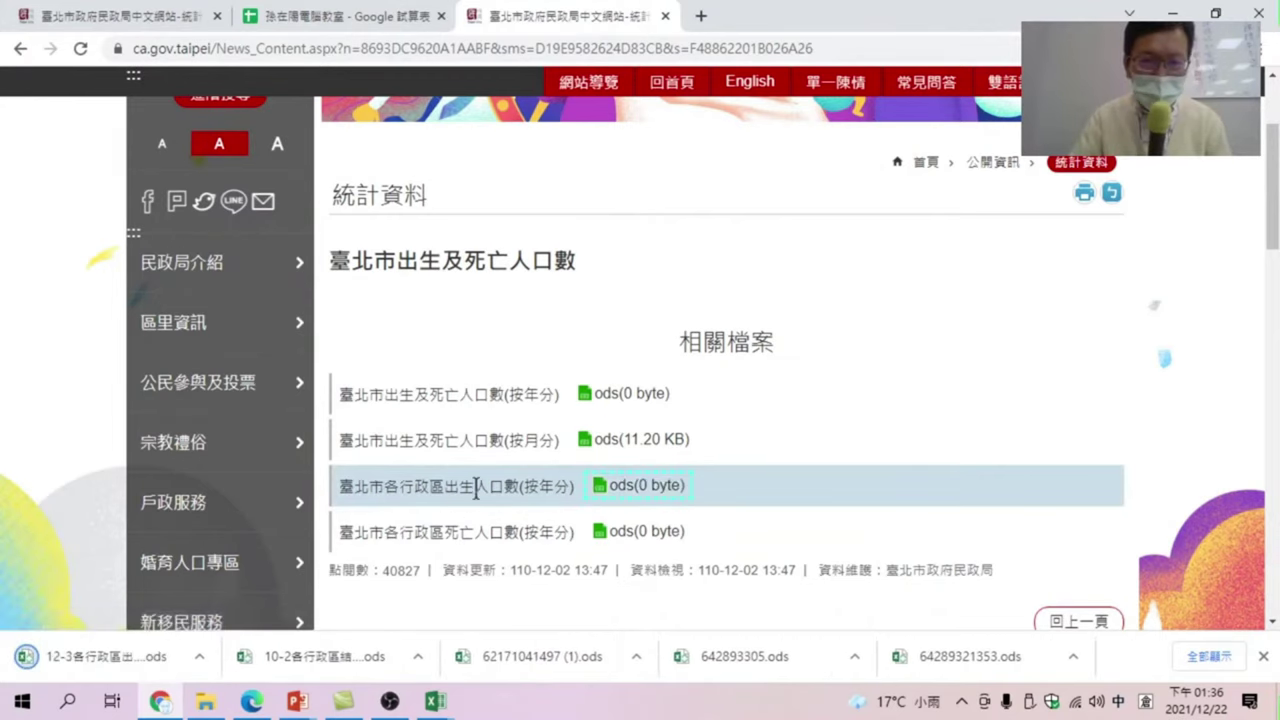
left_click(605, 533)
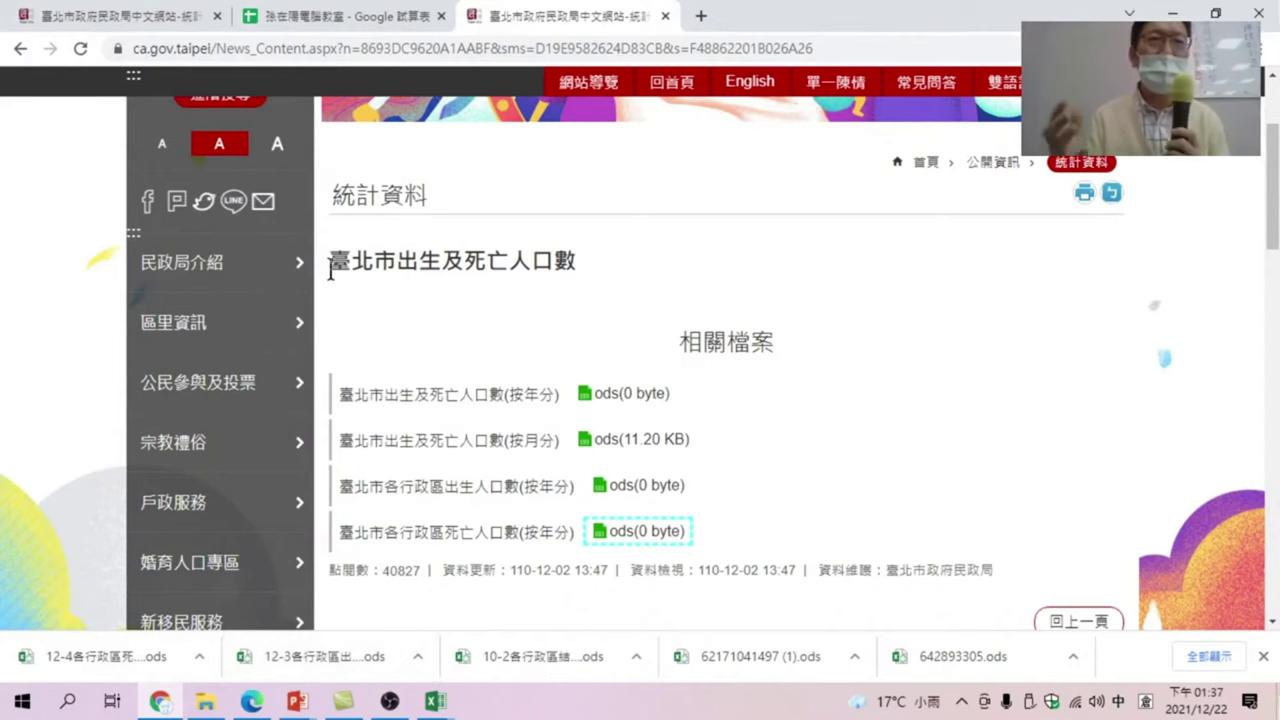
Return to the Google results and change the query to '台北市 行政區 結婚'.
left_click(20, 48)
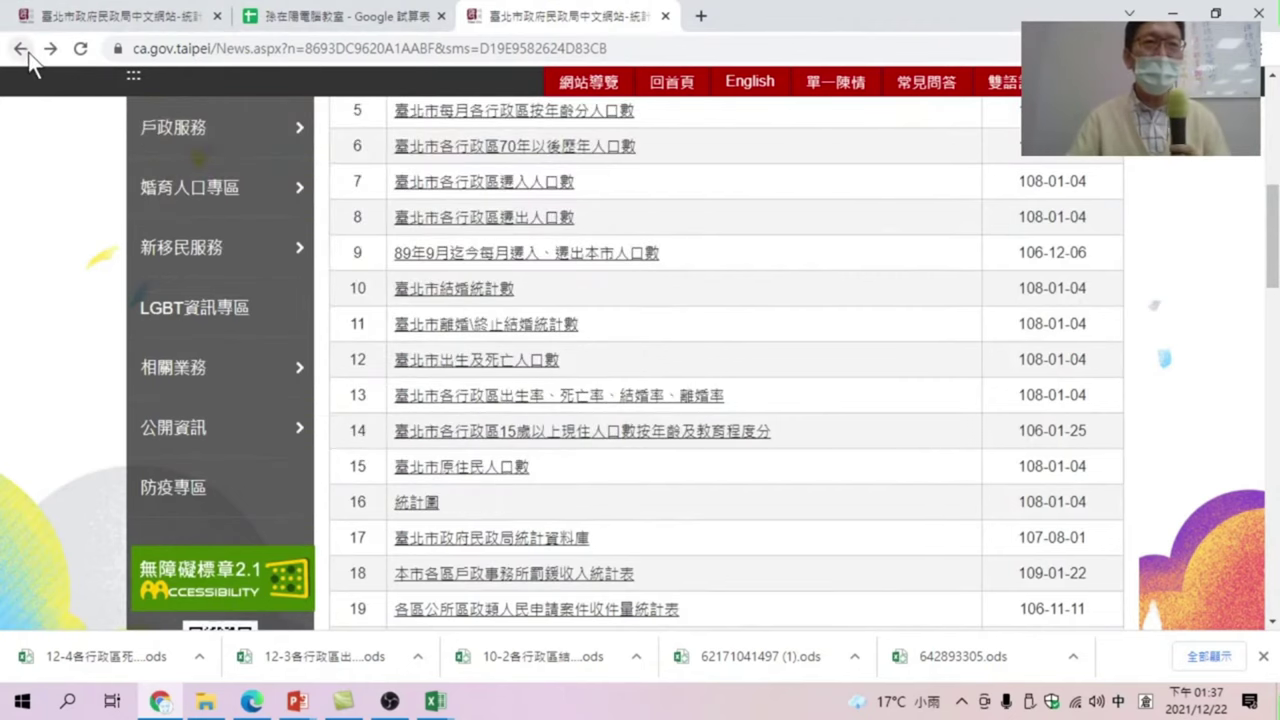
left_click(20, 48)
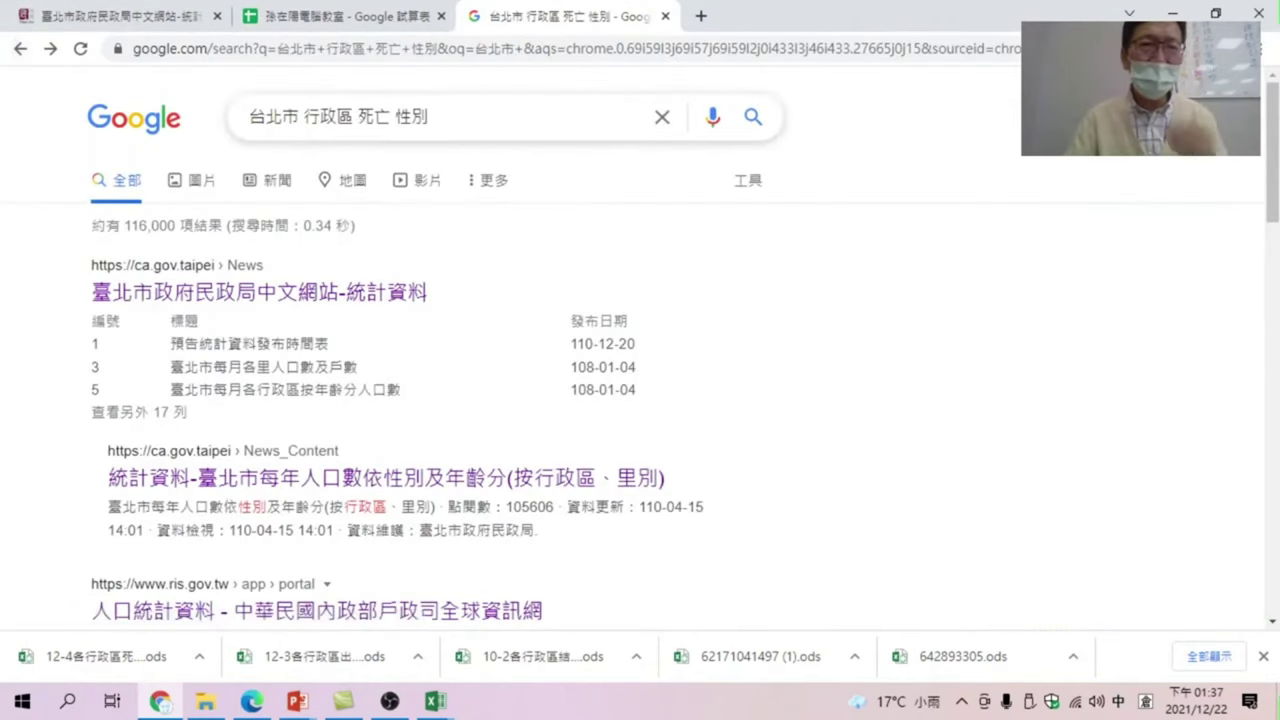
left_click_drag(357, 117, 446, 116)
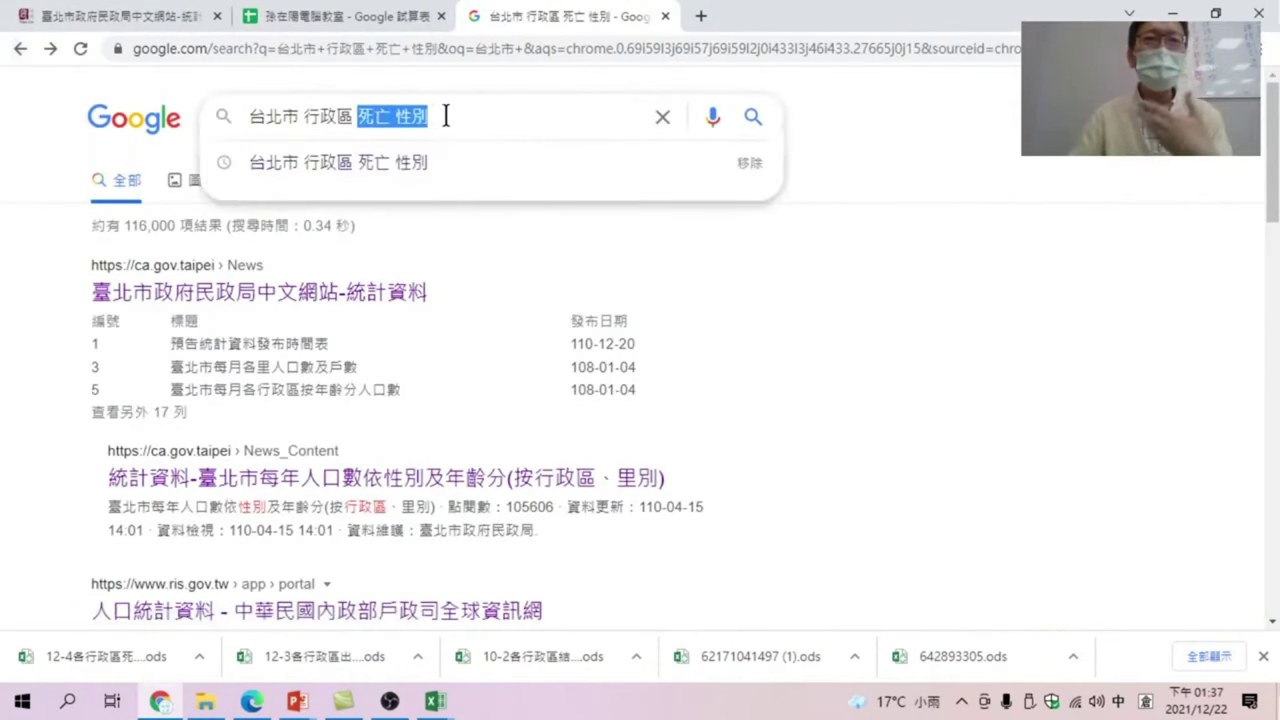
type("vhpa")
key("space")
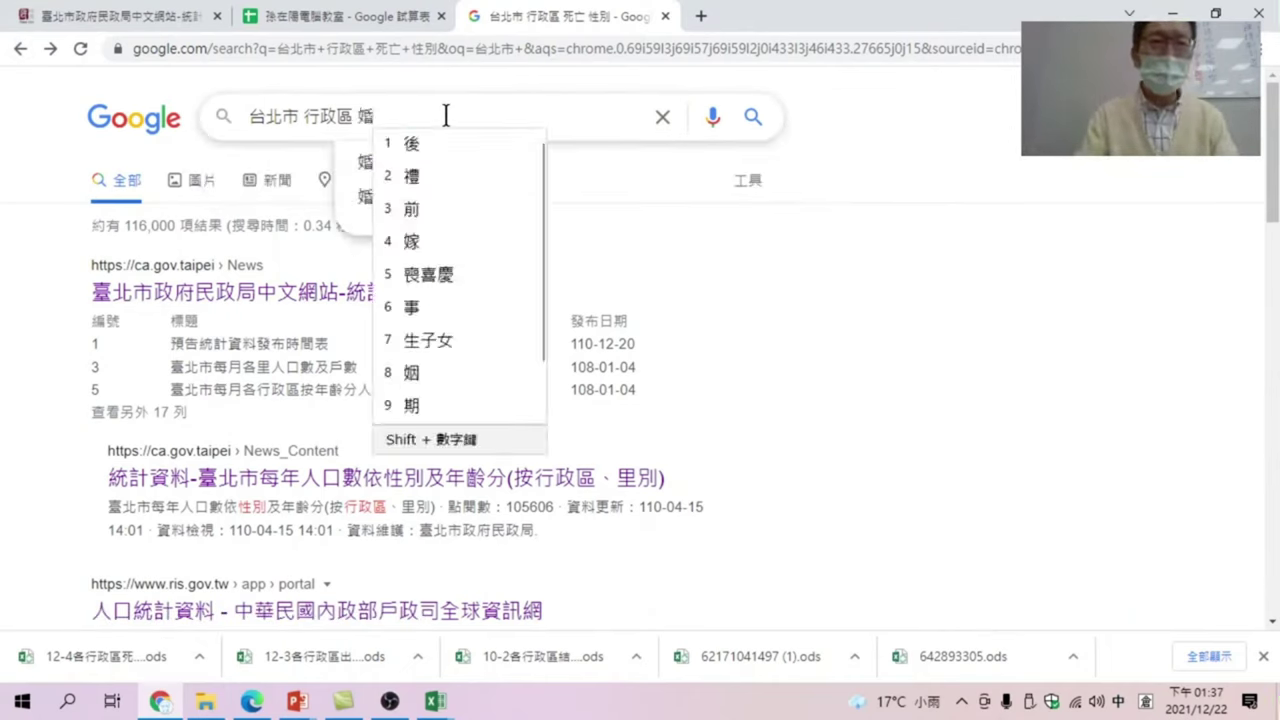
key("Escape")
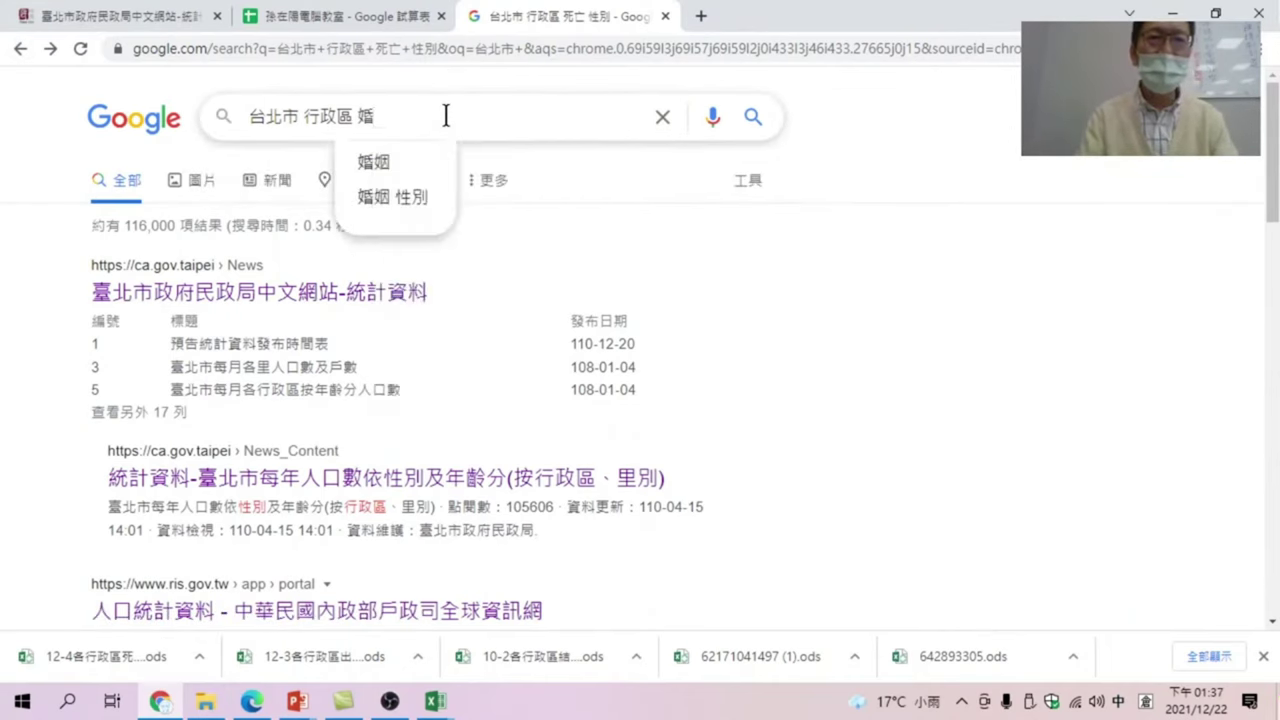
key("BackSpace")
type("vfgr")
key("space")
type("vh")
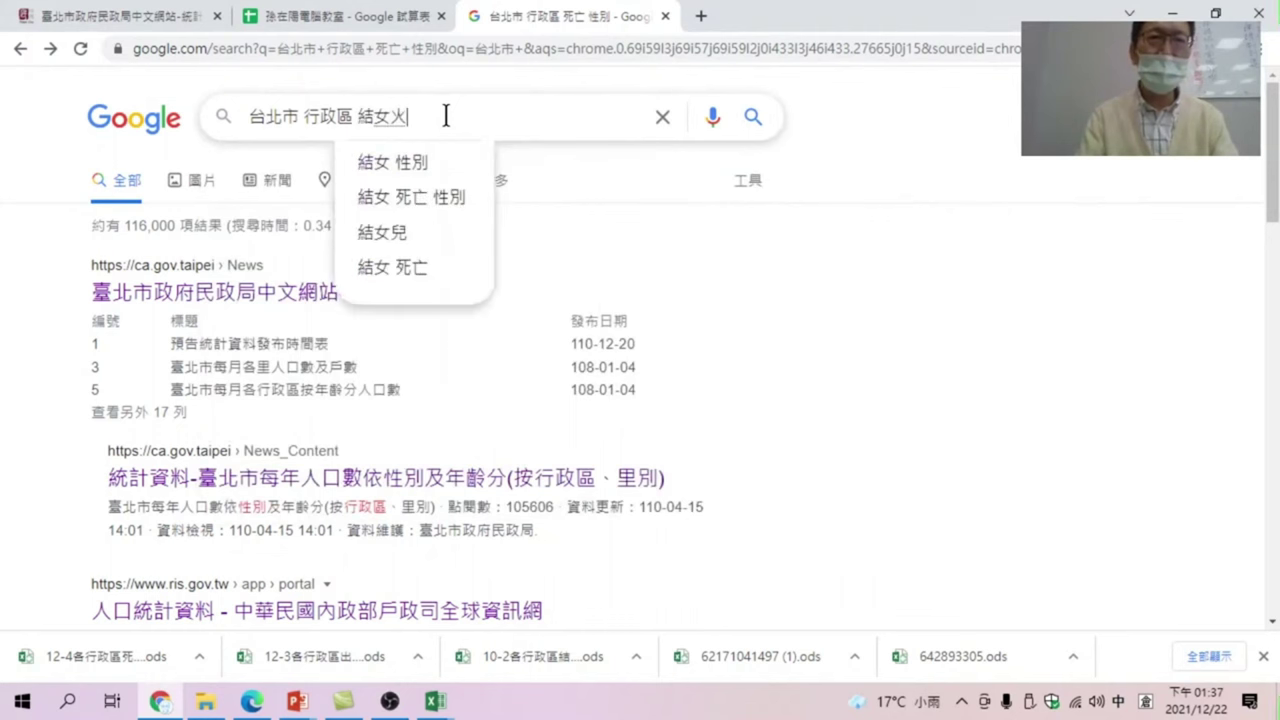
type("pa")
key("space")
key("Return")
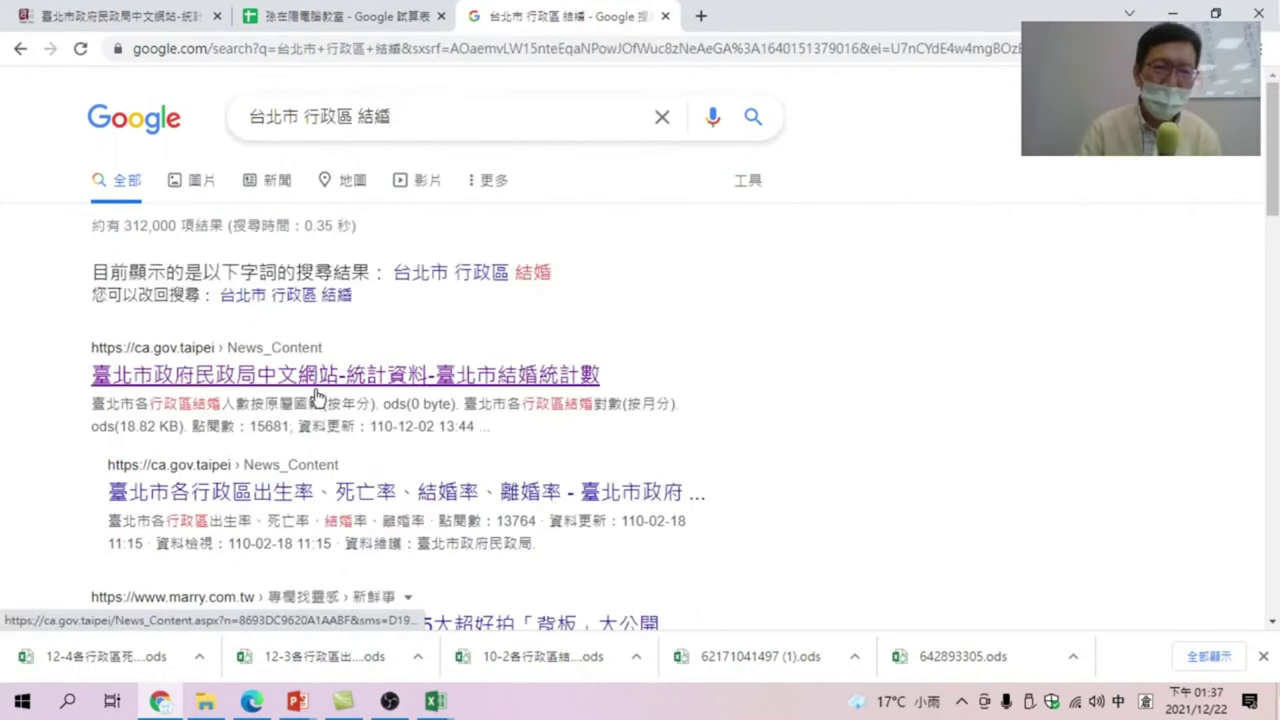
Download the 10-2 臺北市各行政區結婚對數(按年分) ods file from the marriage statistics page.
left_click(290, 383)
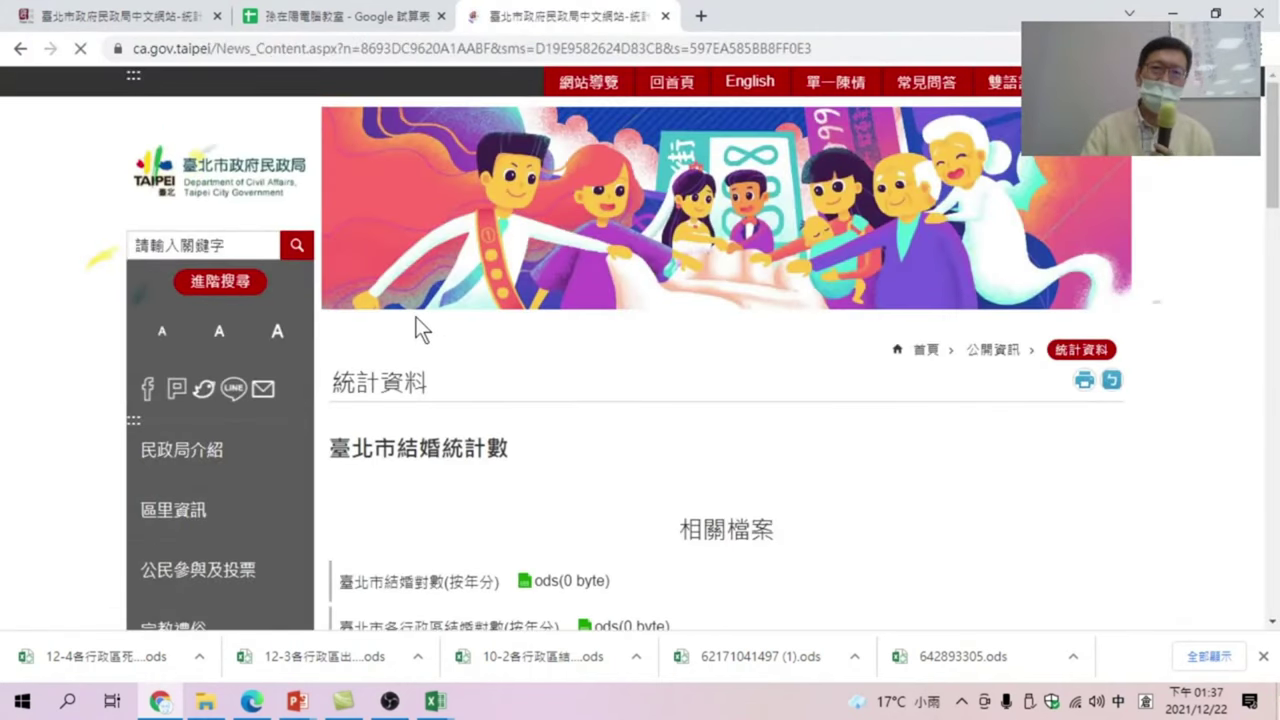
scroll(520, 409, "down", 3)
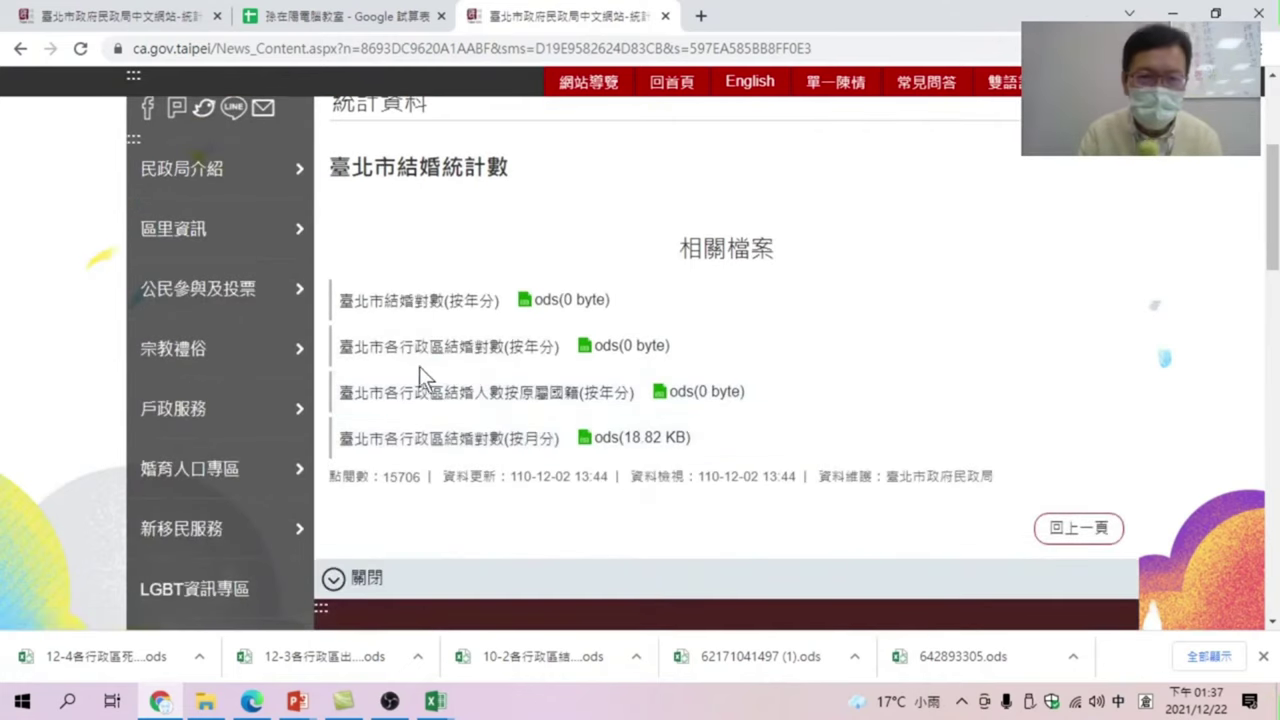
left_click_drag(354, 347, 449, 342)
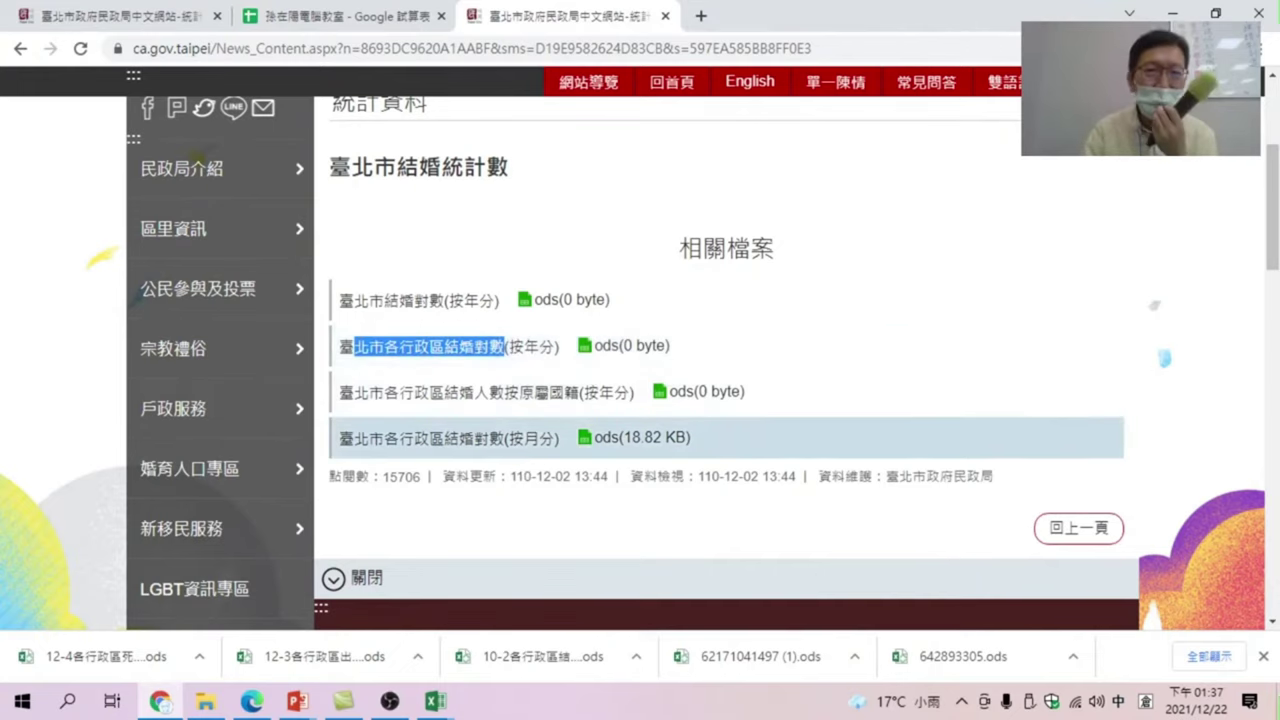
left_click(603, 350)
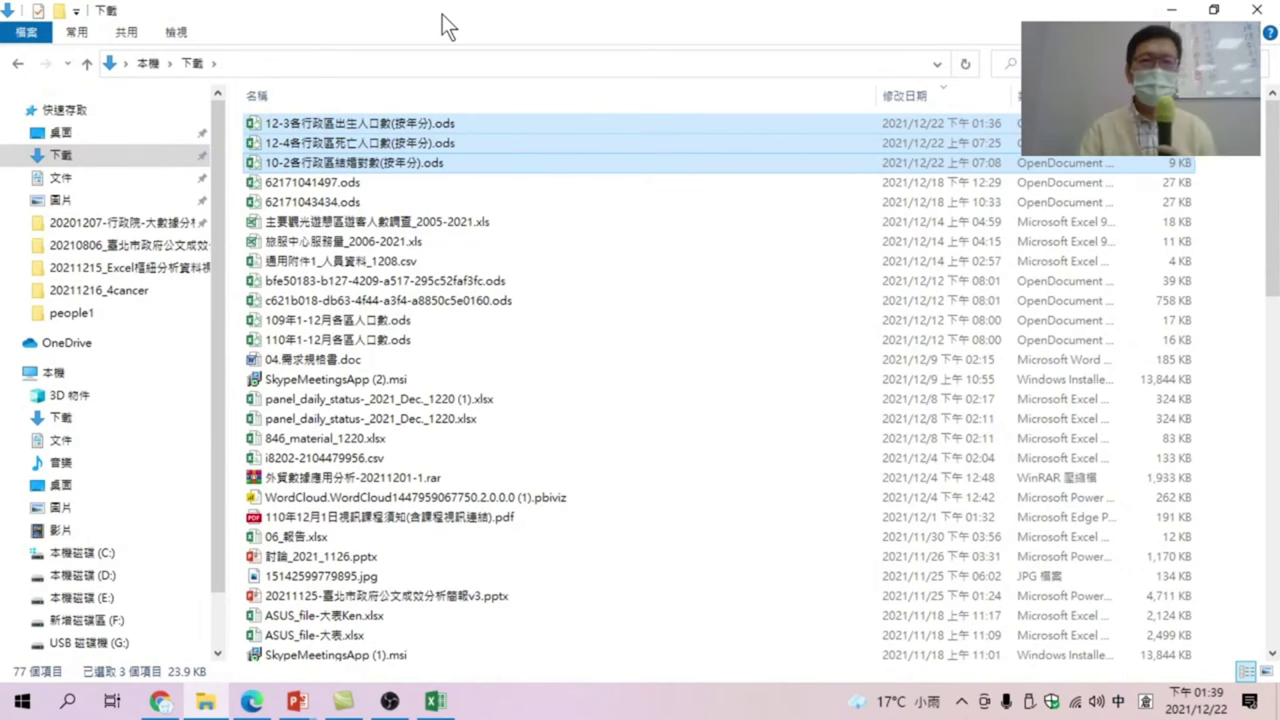
Check the Downloads folder in File Explorer for the three Taipei ods files.
left_click(203, 703)
left_click(203, 703)
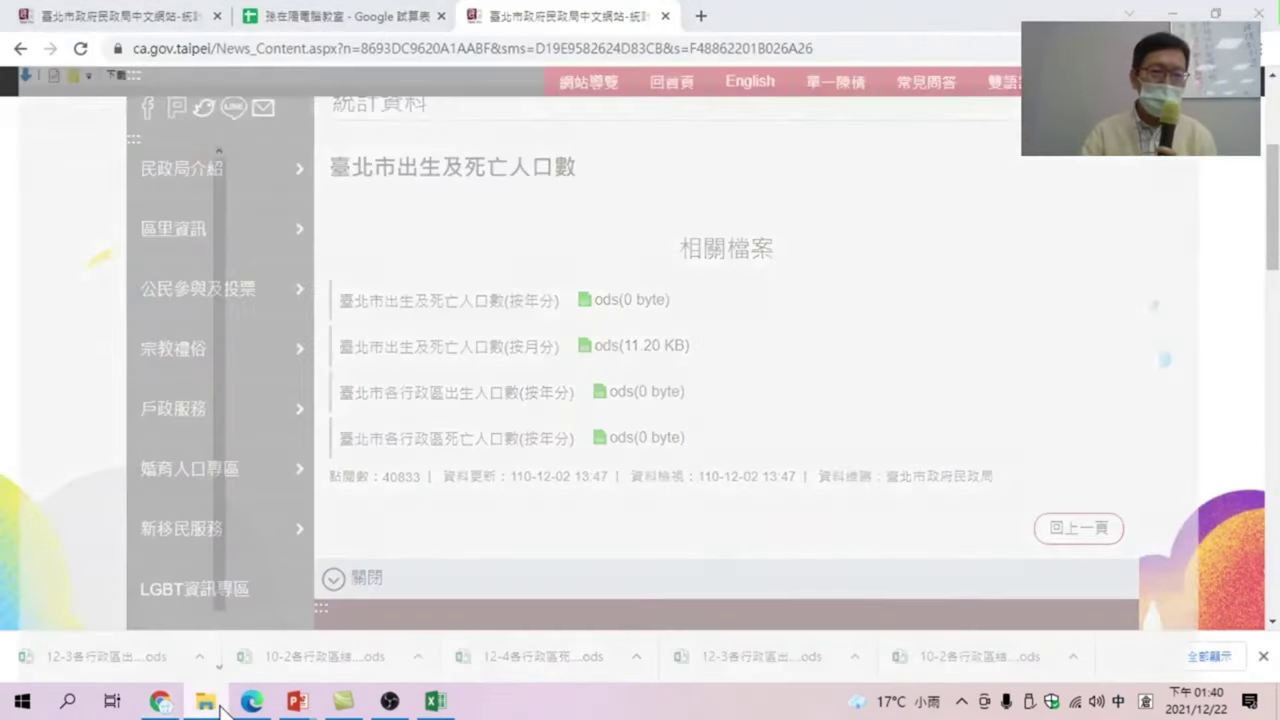
left_click(75, 154)
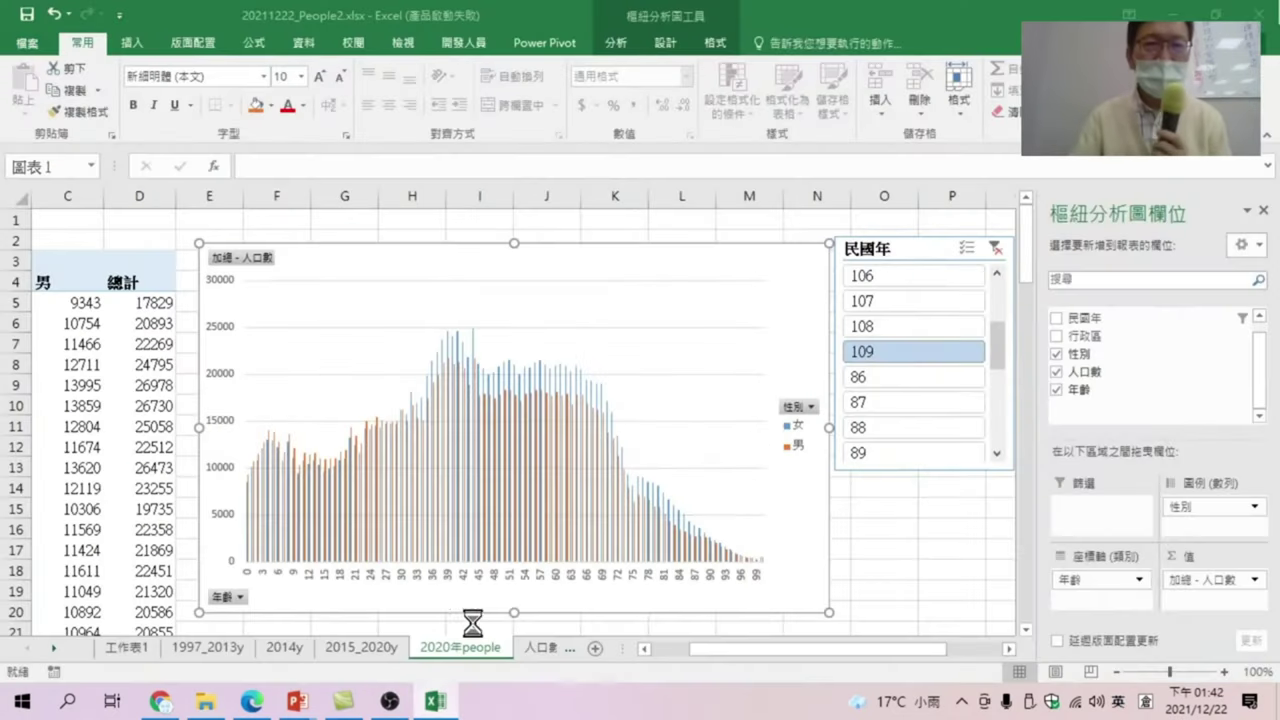
Switch to the 人口數 sheet and open the 資料 tab's 新查詢 source menu.
left_click(542, 646)
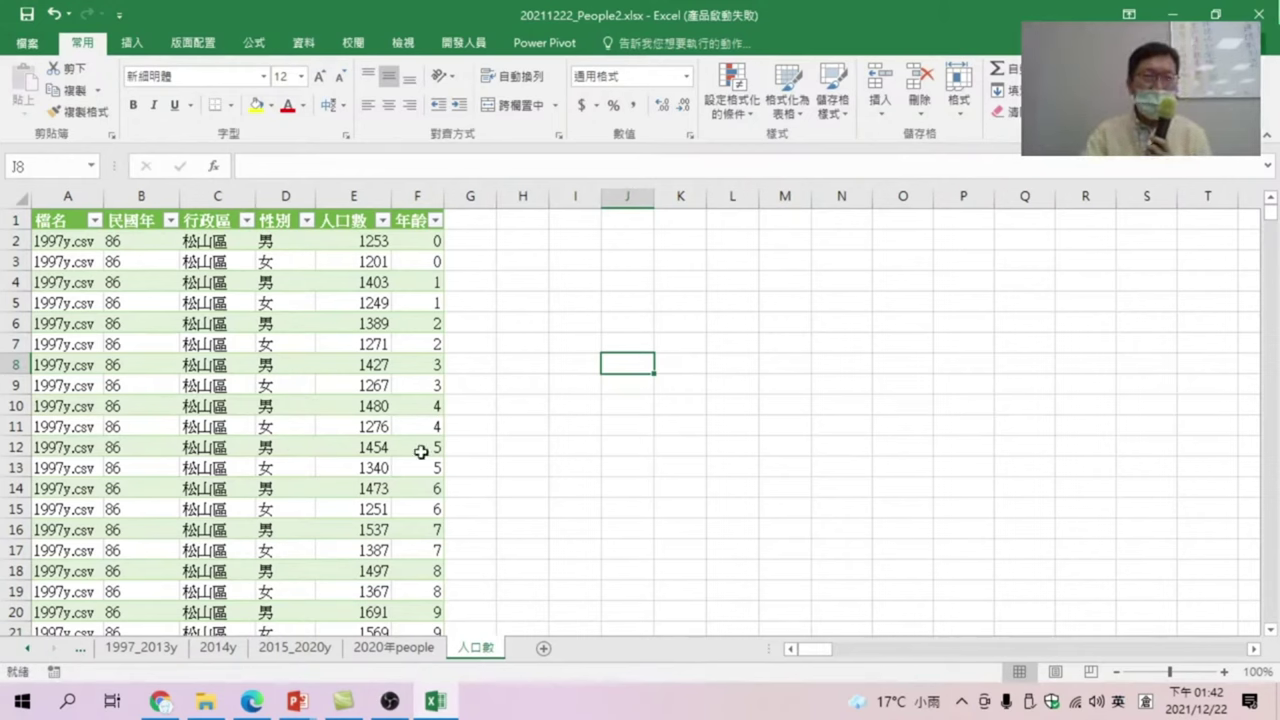
left_click(305, 43)
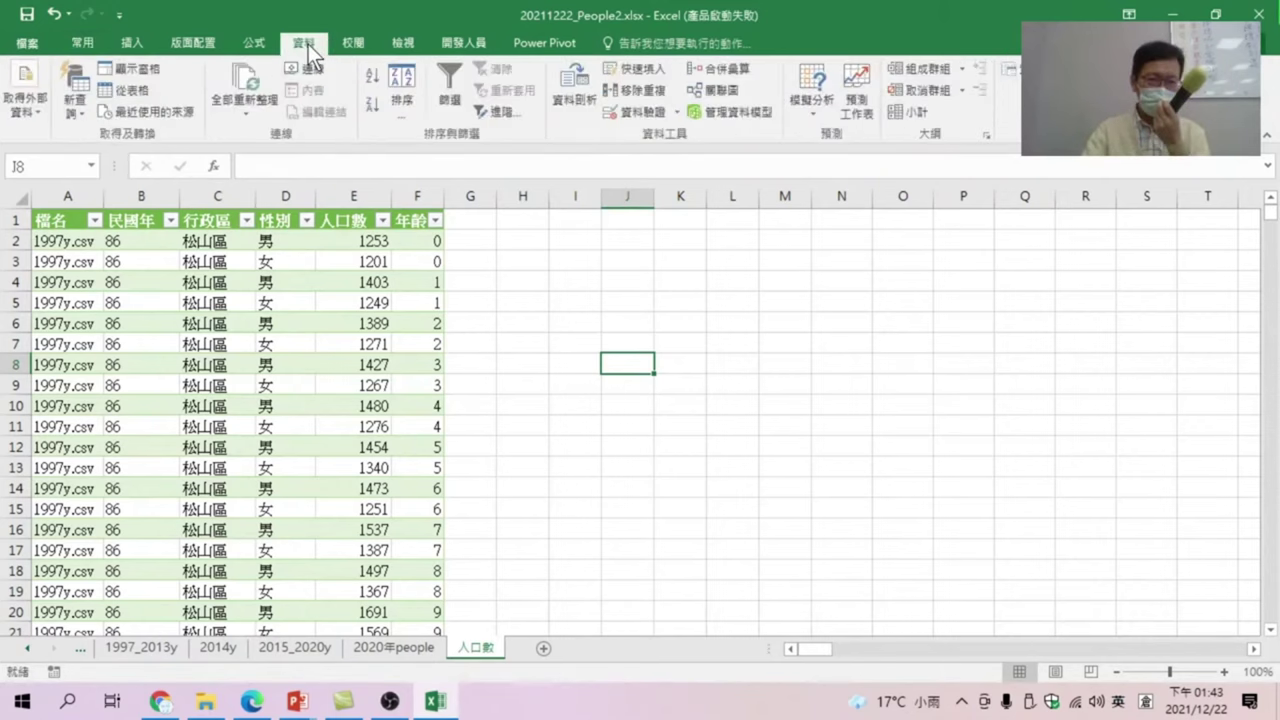
left_click(76, 105)
mouse_move(122, 145)
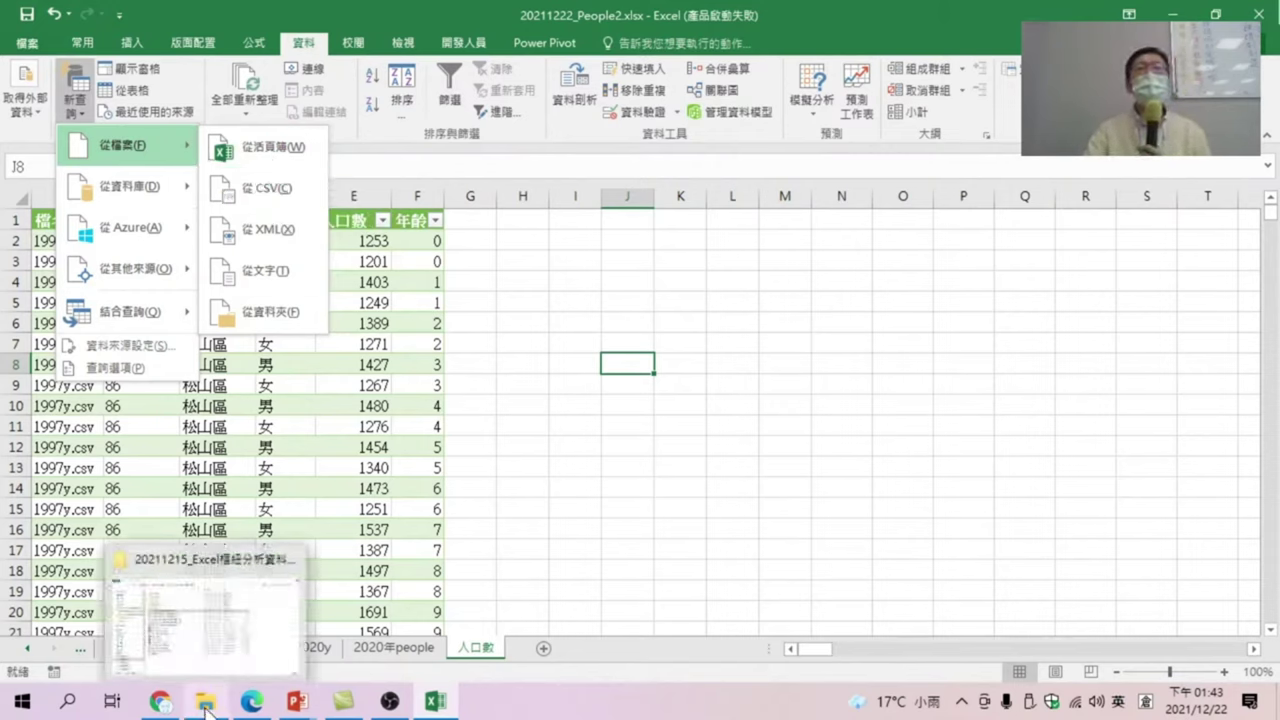
mouse_move(205, 702)
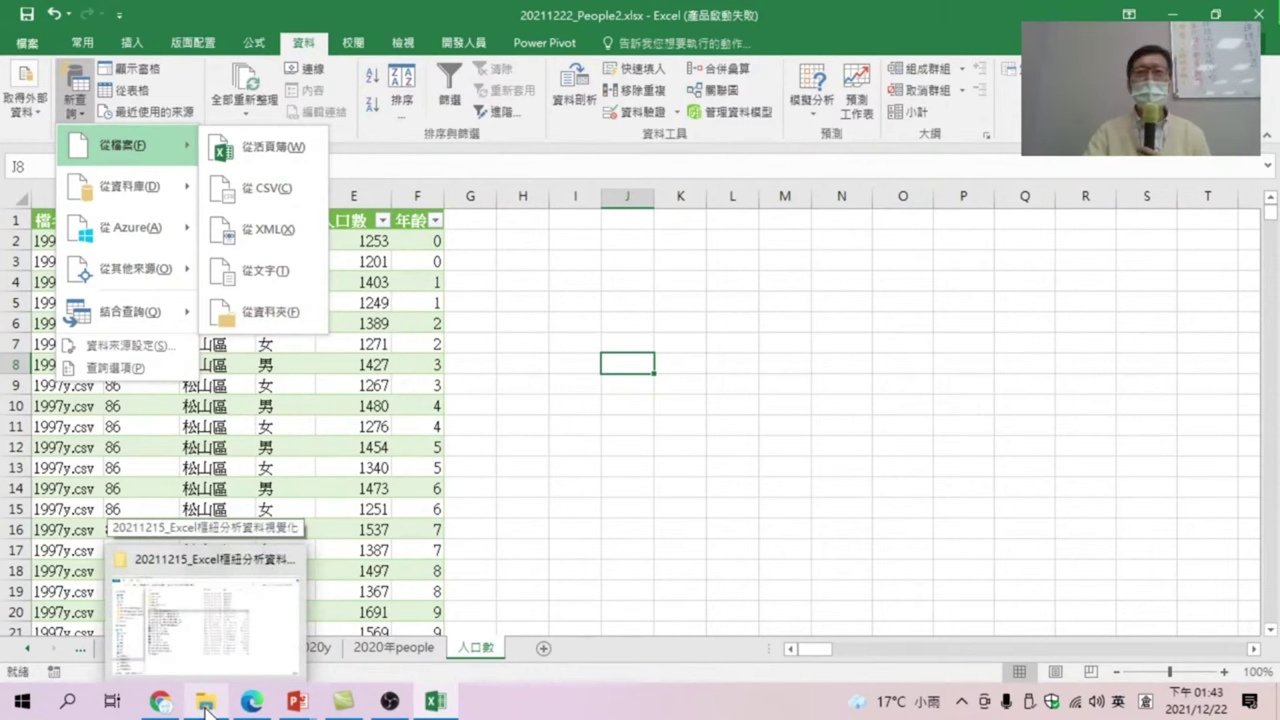
Import 12-4各行政區死亡人口數(按年分).ods from a workbook, showing all file types to find it.
left_click(276, 145)
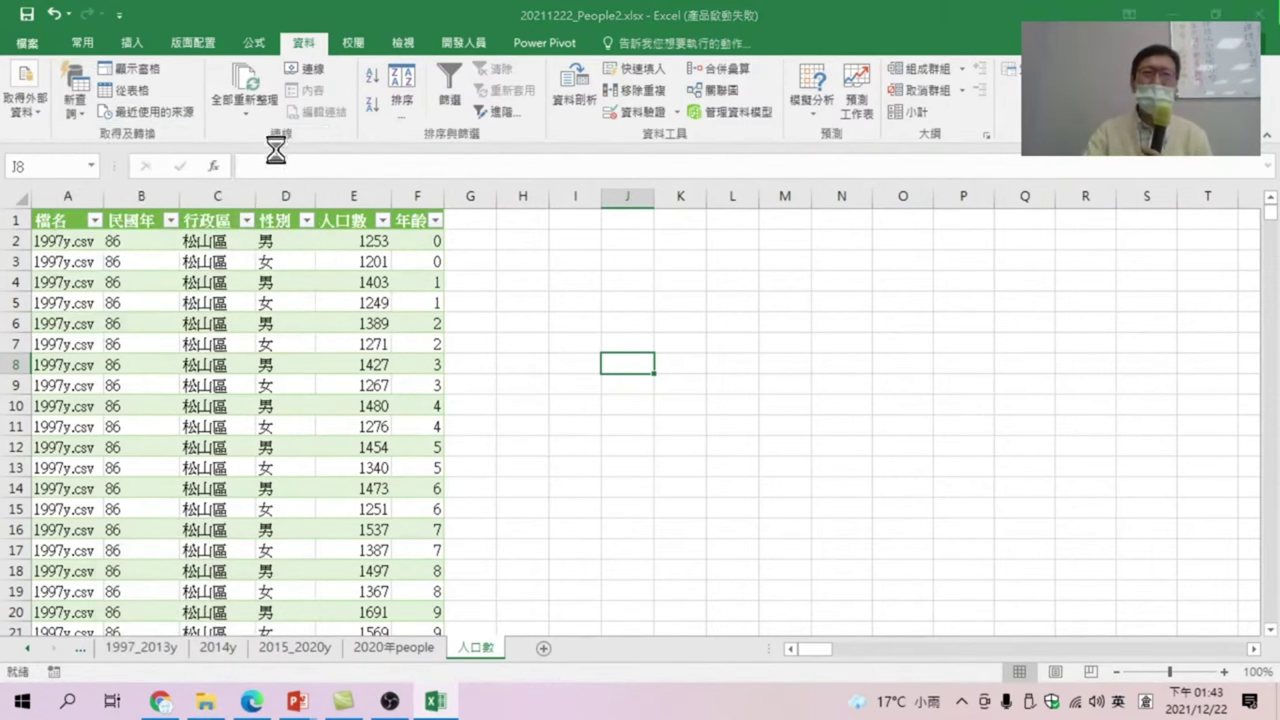
left_click(730, 618)
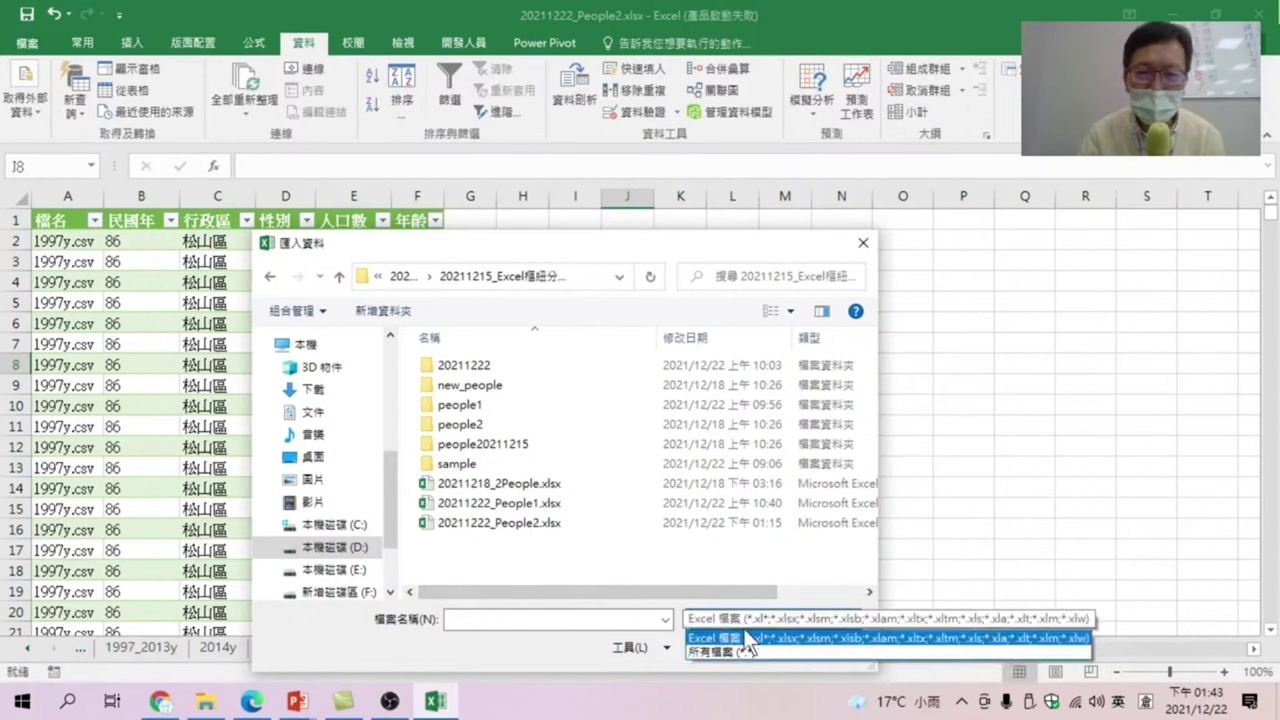
left_click(714, 651)
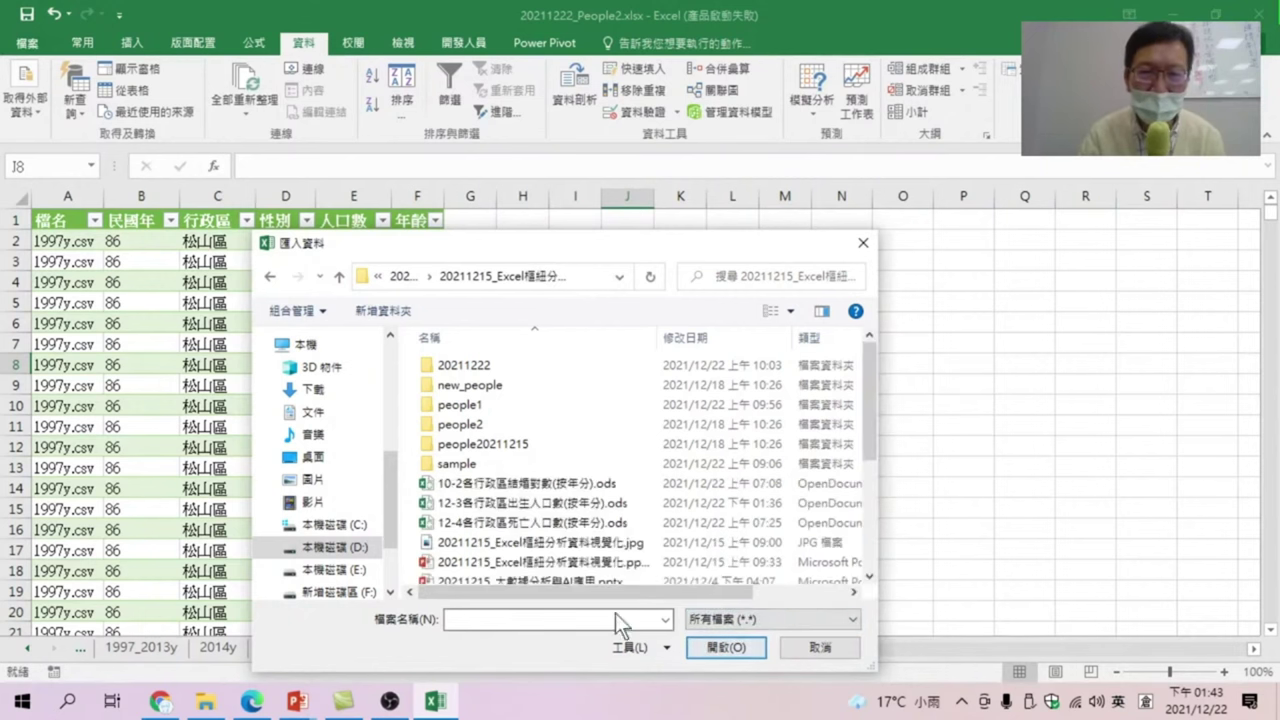
left_click(522, 508)
left_click(524, 523)
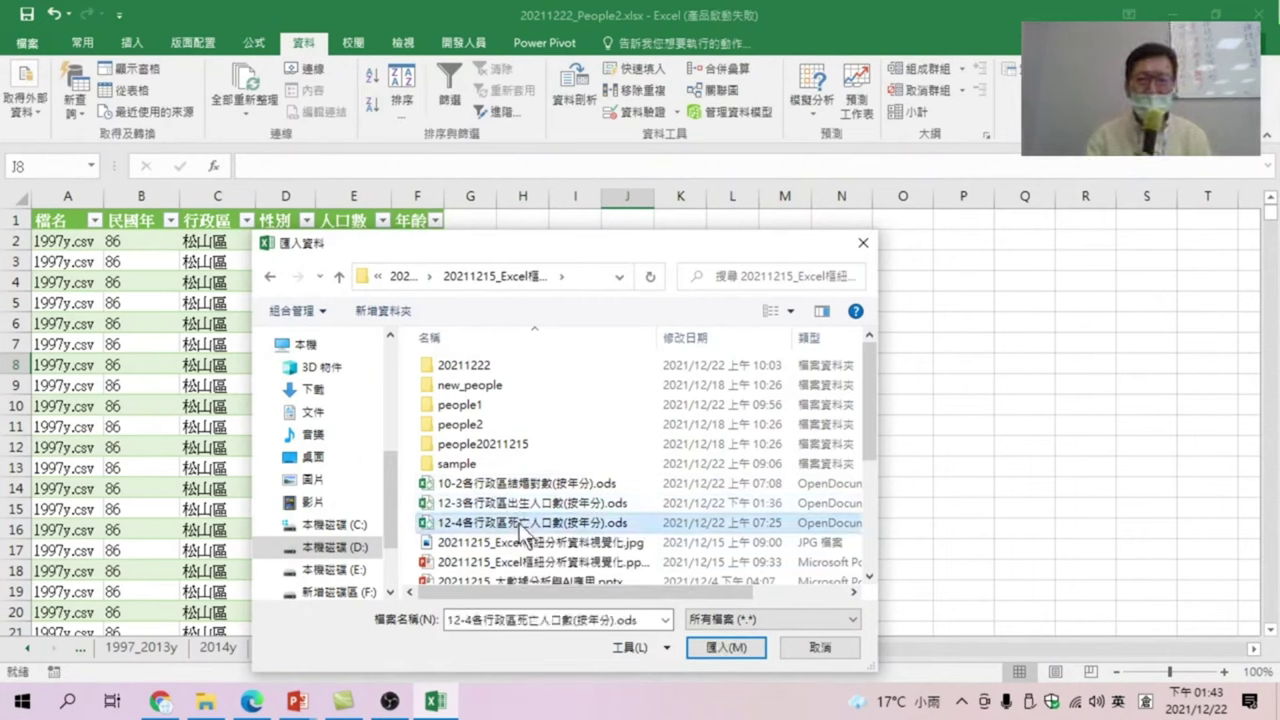
left_click(719, 647)
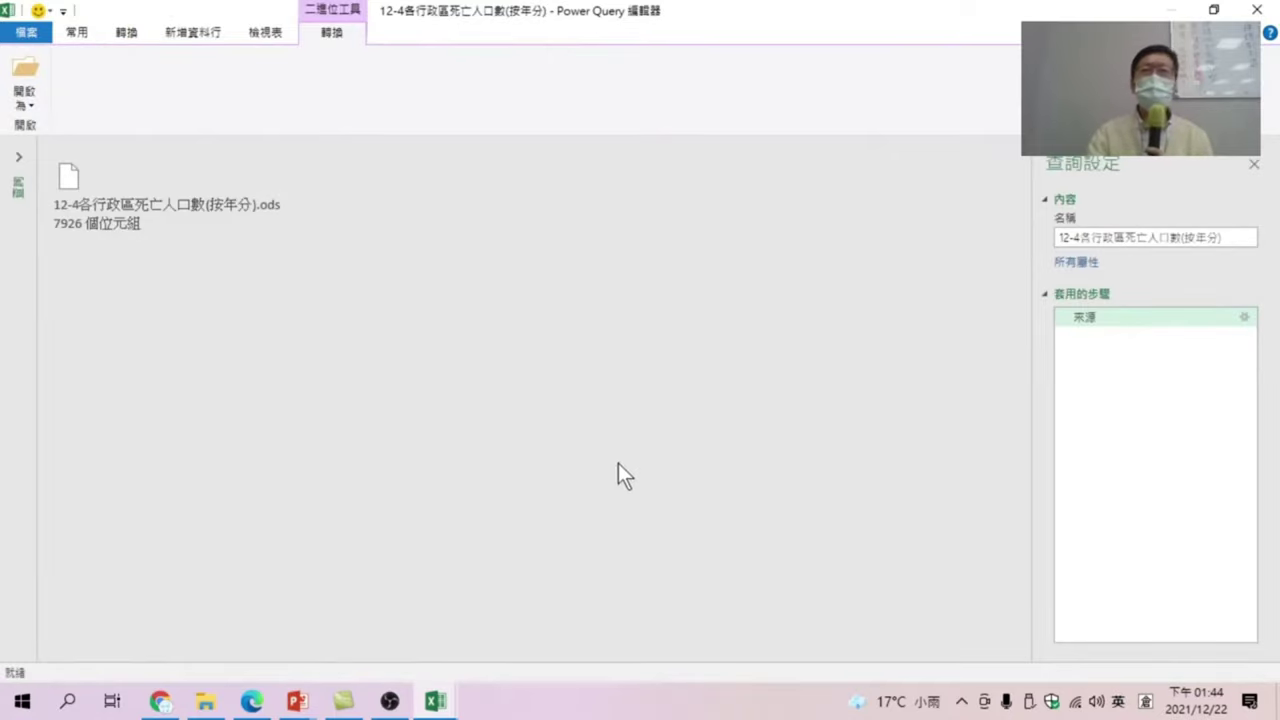
Close and load the 12-4 query, then open 10-2各行政區結婚對數(按年分).ods from File Explorer.
left_click(76, 32)
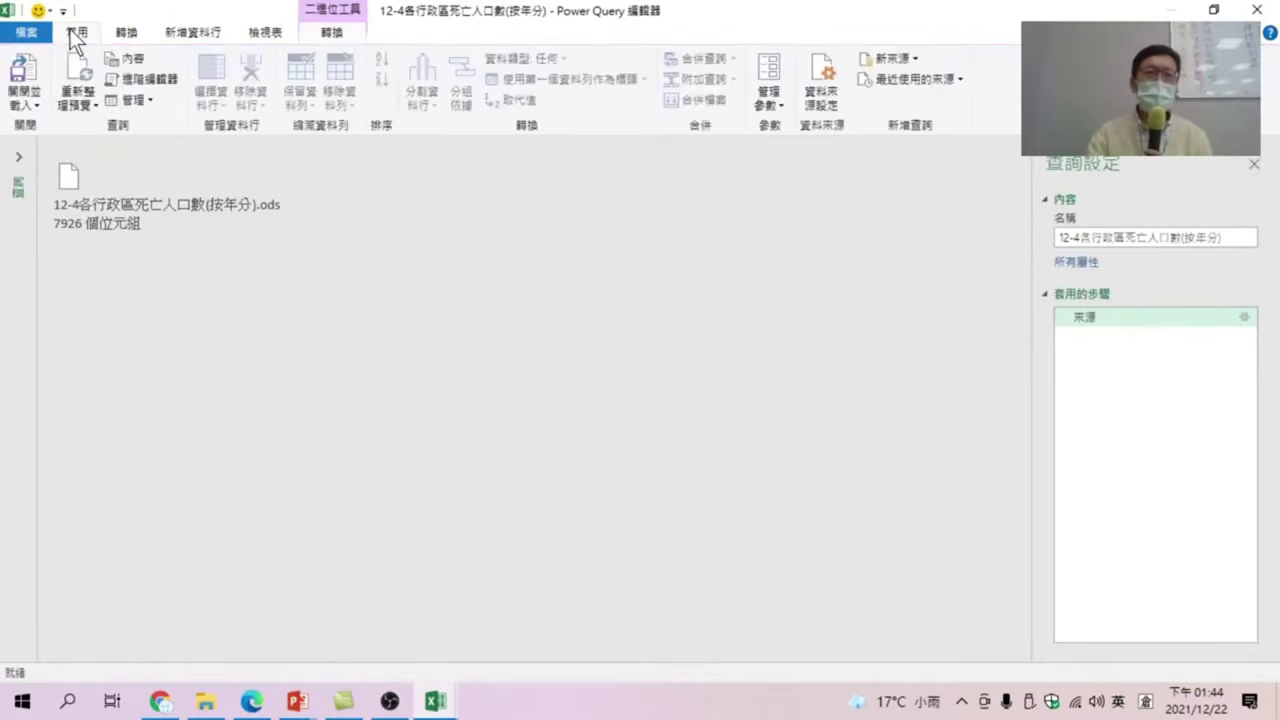
left_click(25, 78)
left_click(205, 701)
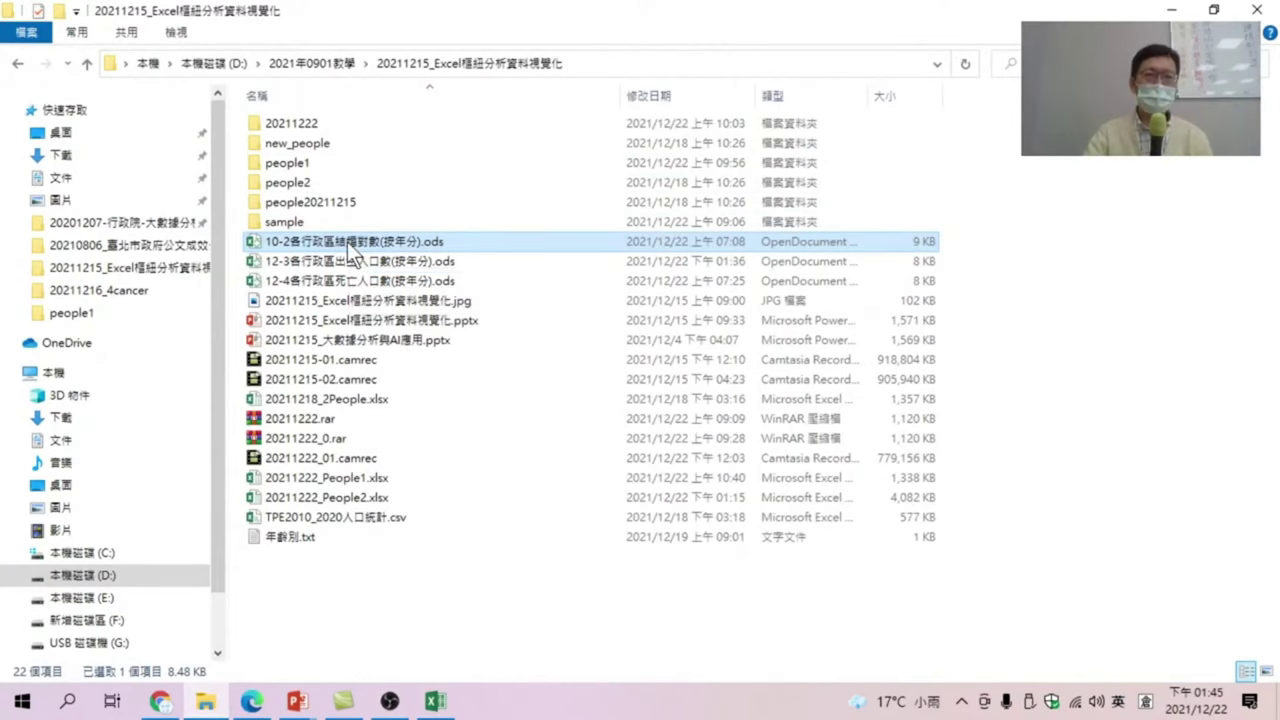
key("alt+Tab")
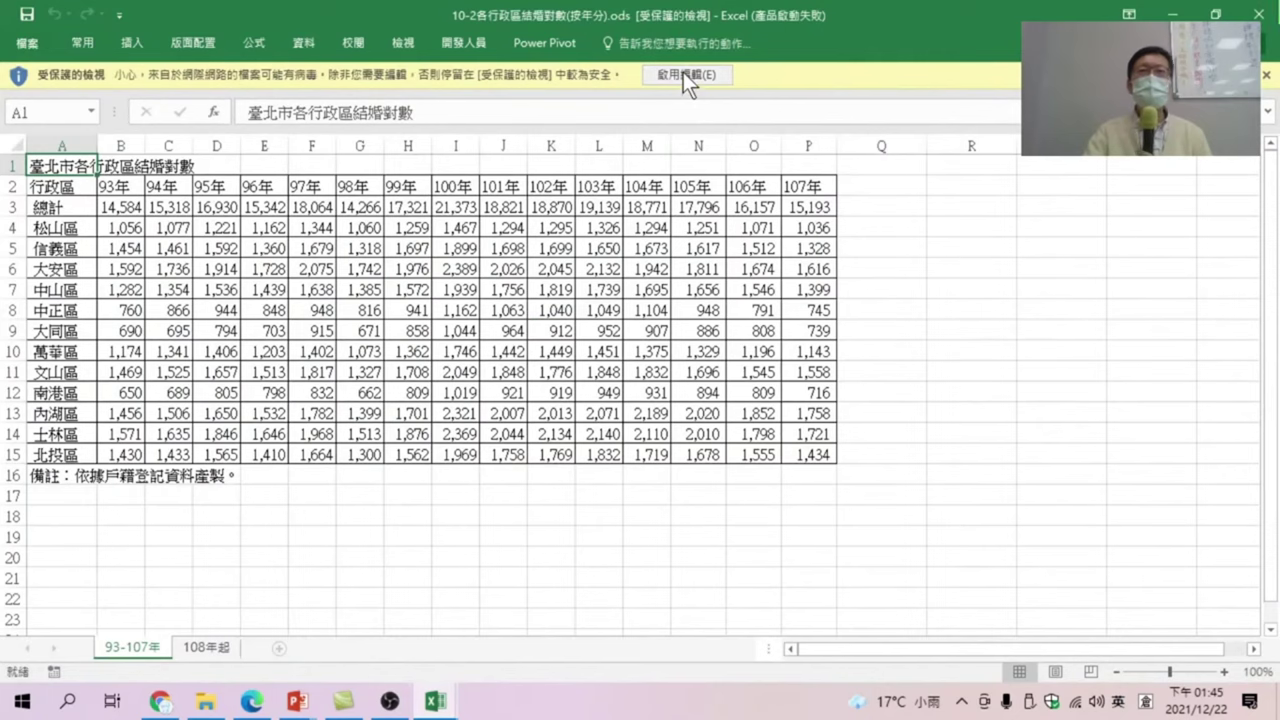
Enable editing and save the 10-2 marriage file as an Excel .xlsx workbook, accepting the compatibility warning.
left_click(683, 74)
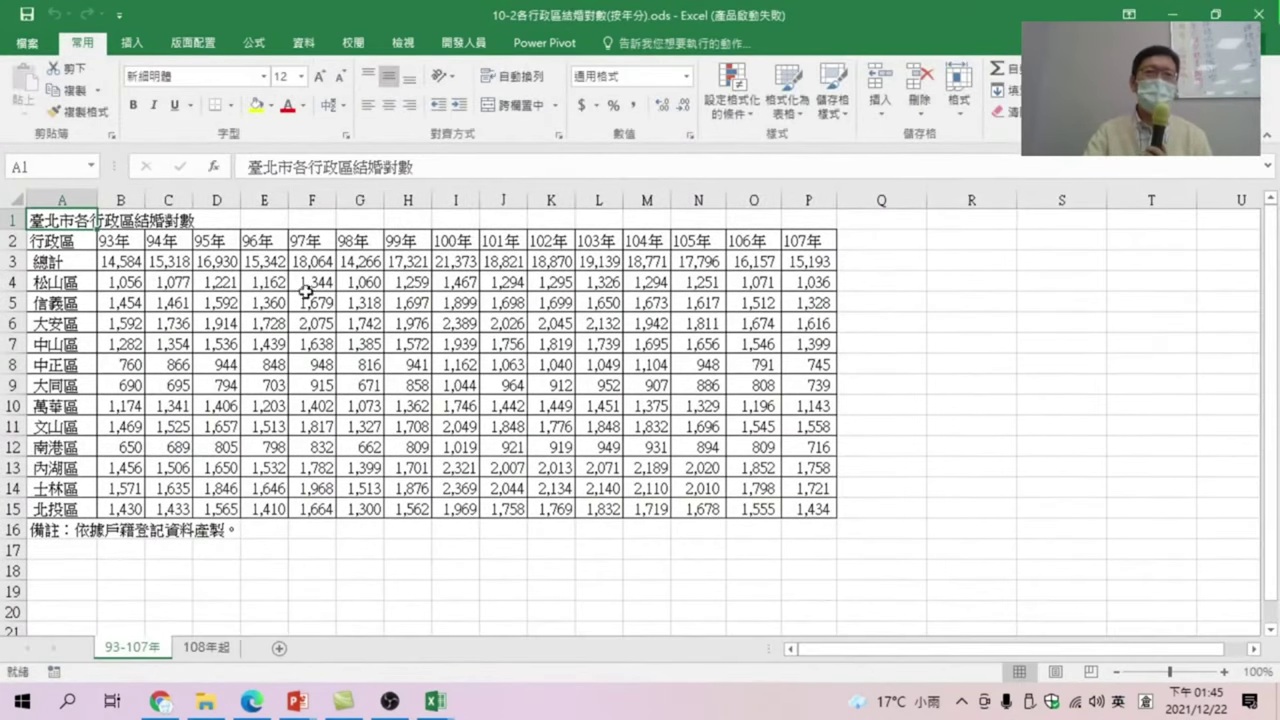
left_click(30, 48)
left_click(44, 228)
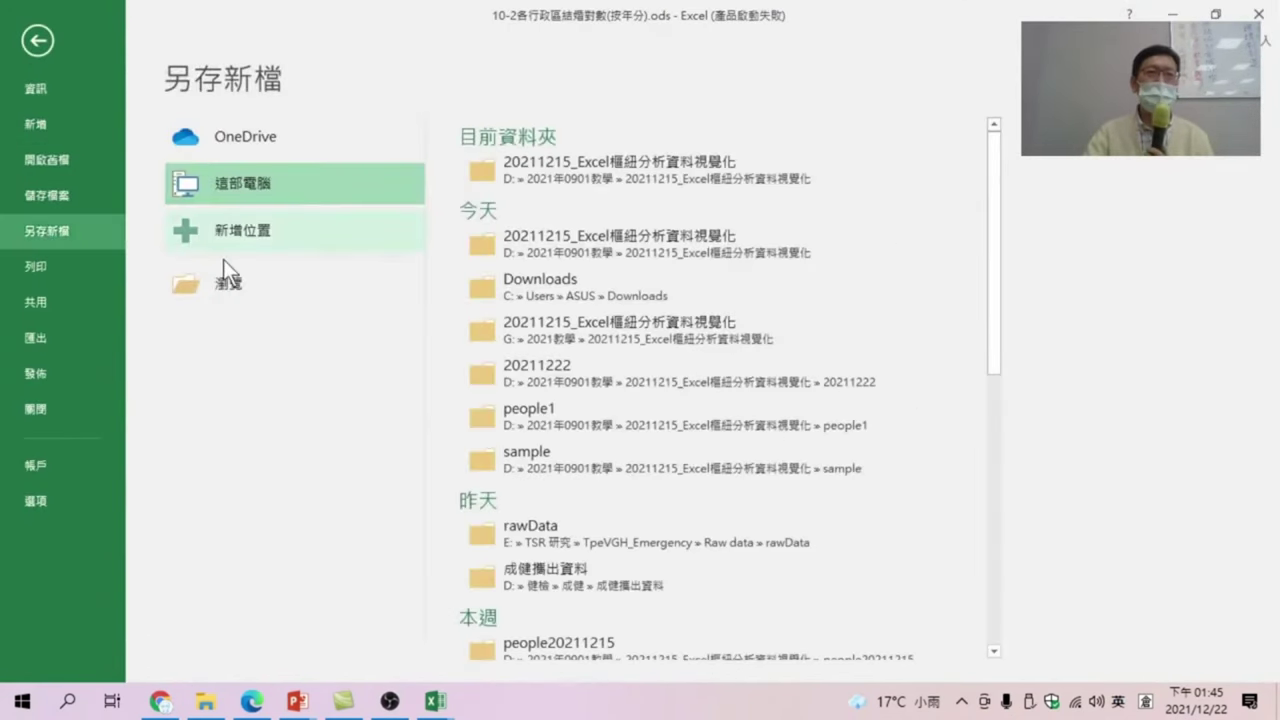
left_click(230, 282)
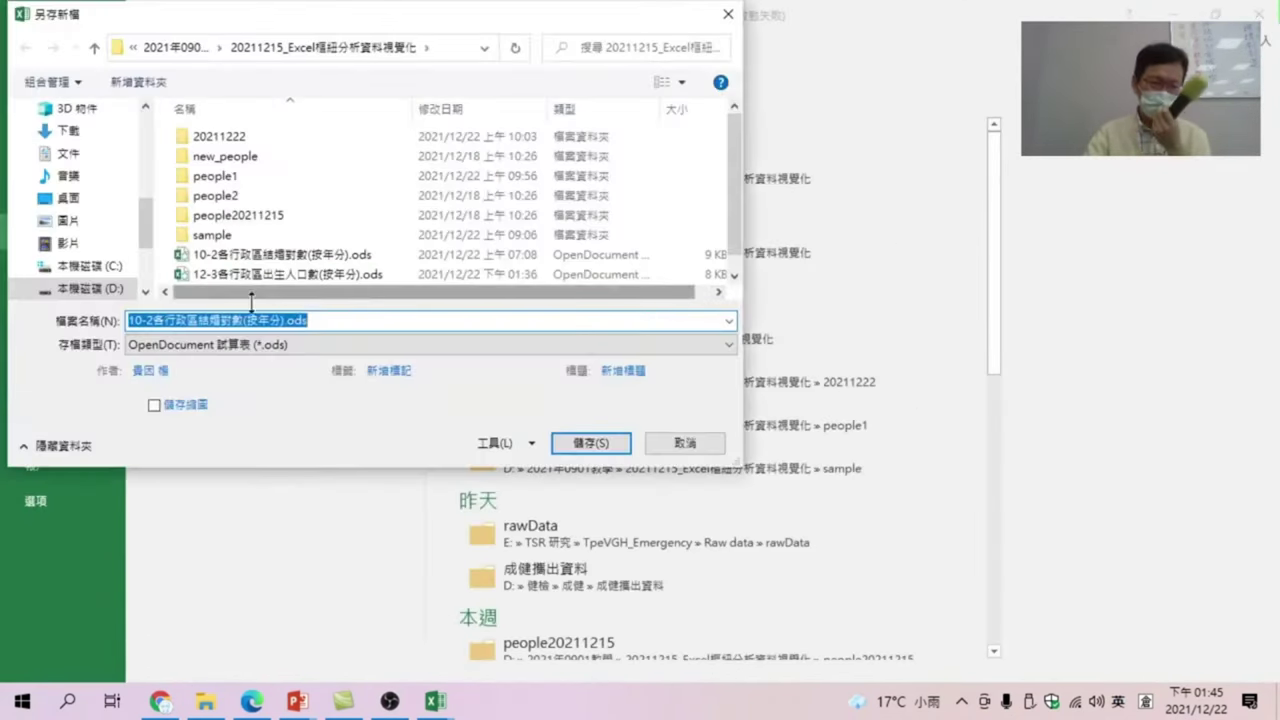
left_click(226, 344)
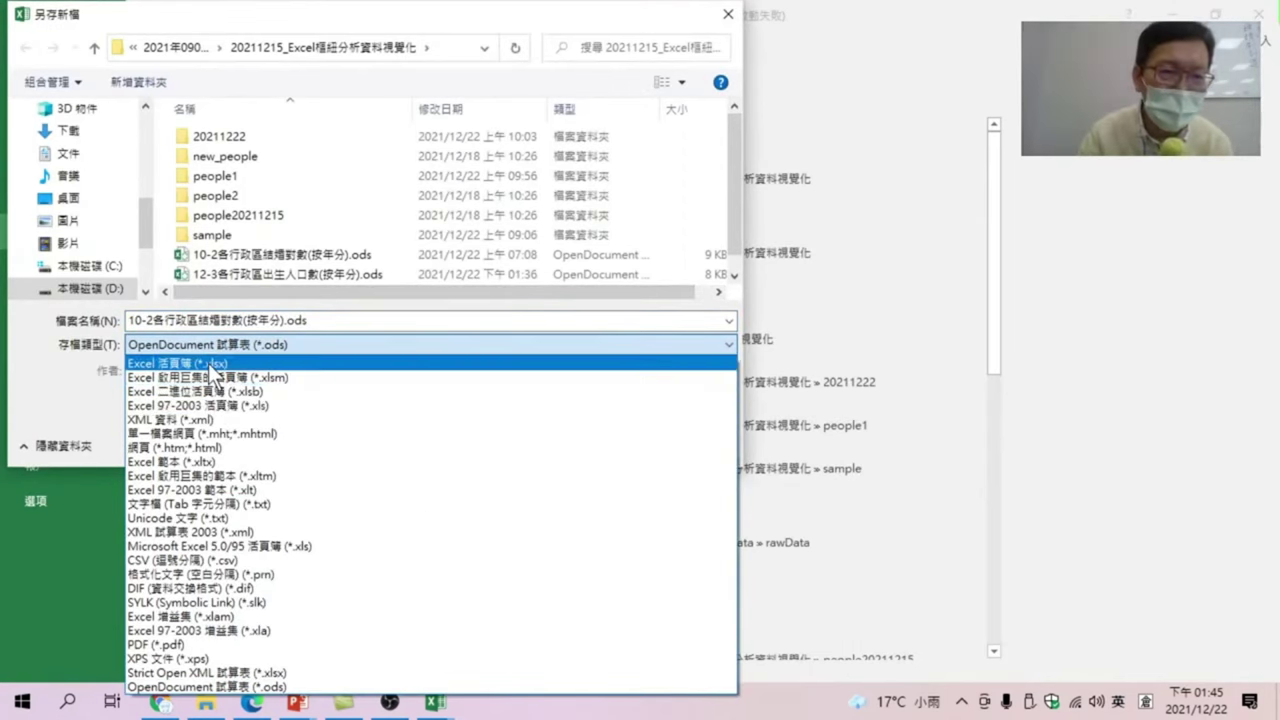
left_click(210, 366)
left_click(576, 441)
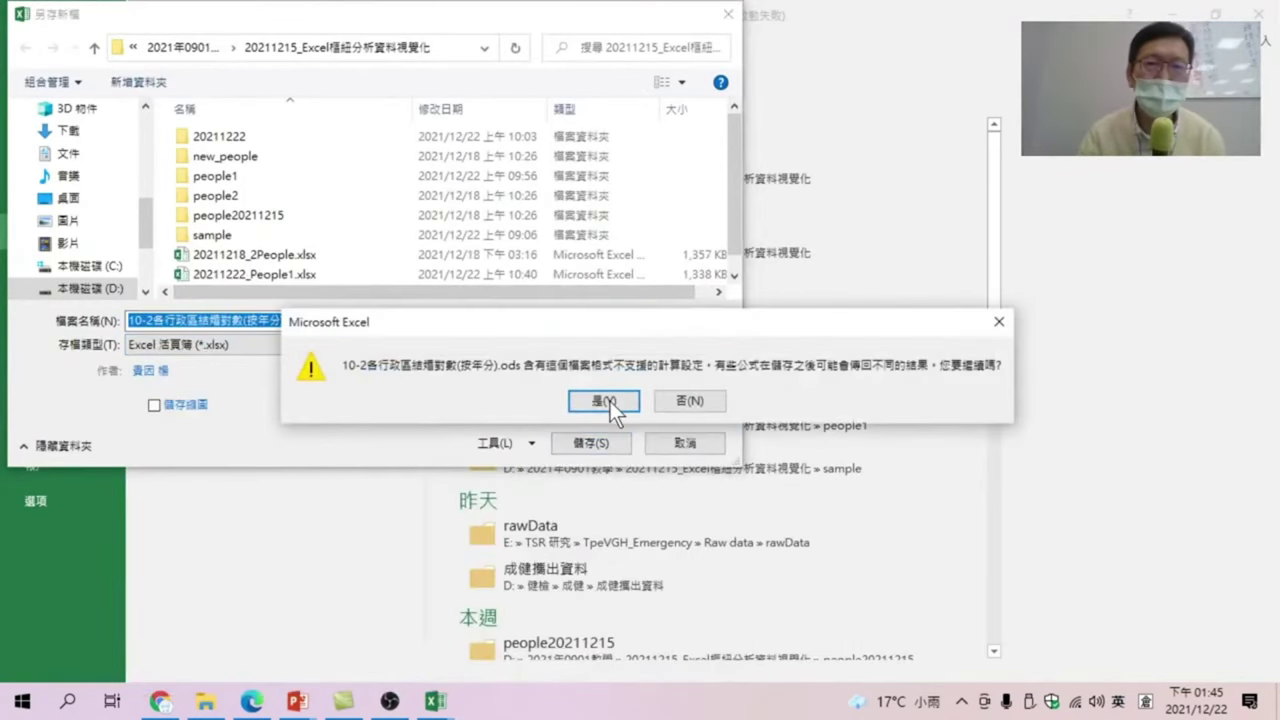
left_click(593, 394)
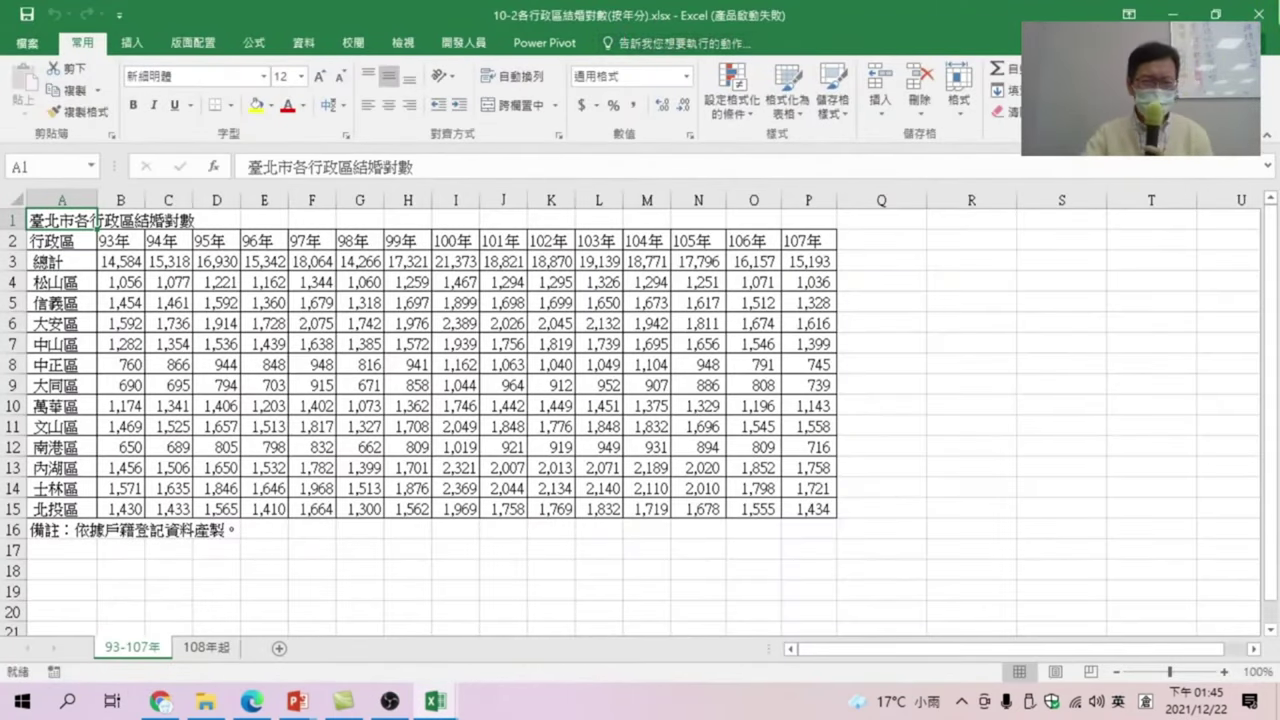
Review the 93-107年 and 108年起 sheets of the saved marriage workbook.
left_click(198, 645)
left_click(140, 649)
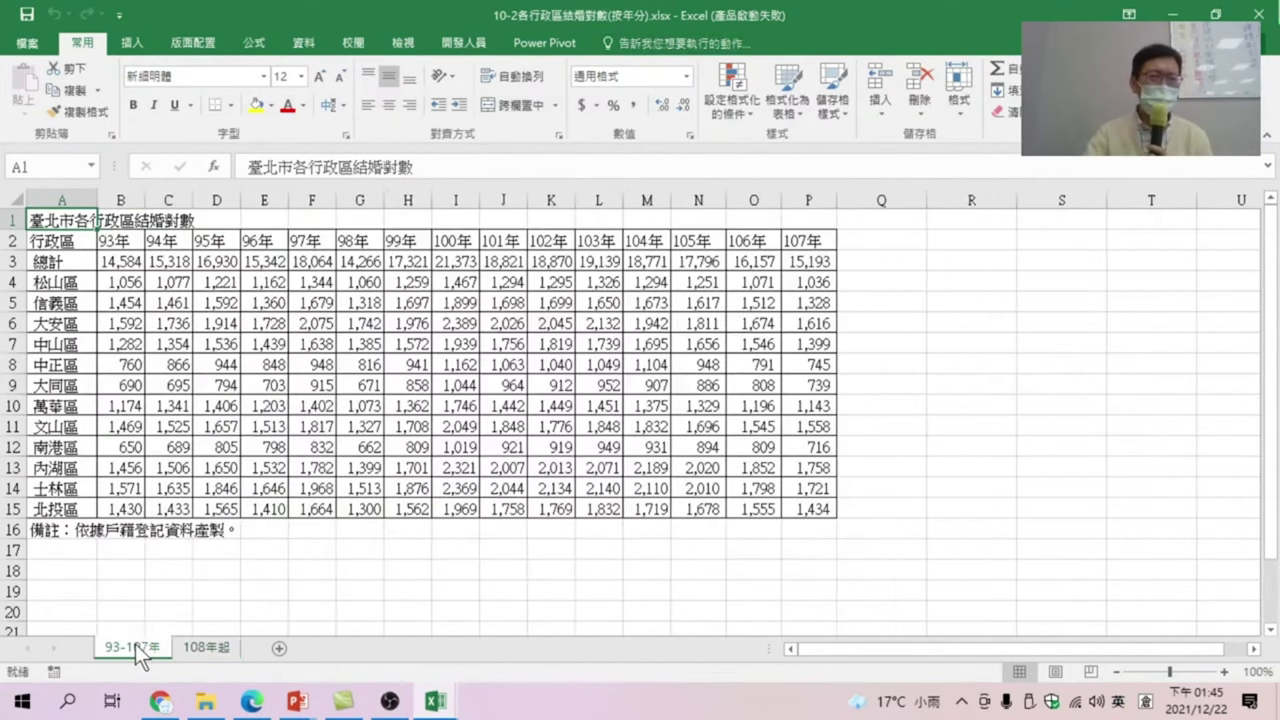
left_click(206, 647)
left_click(310, 352)
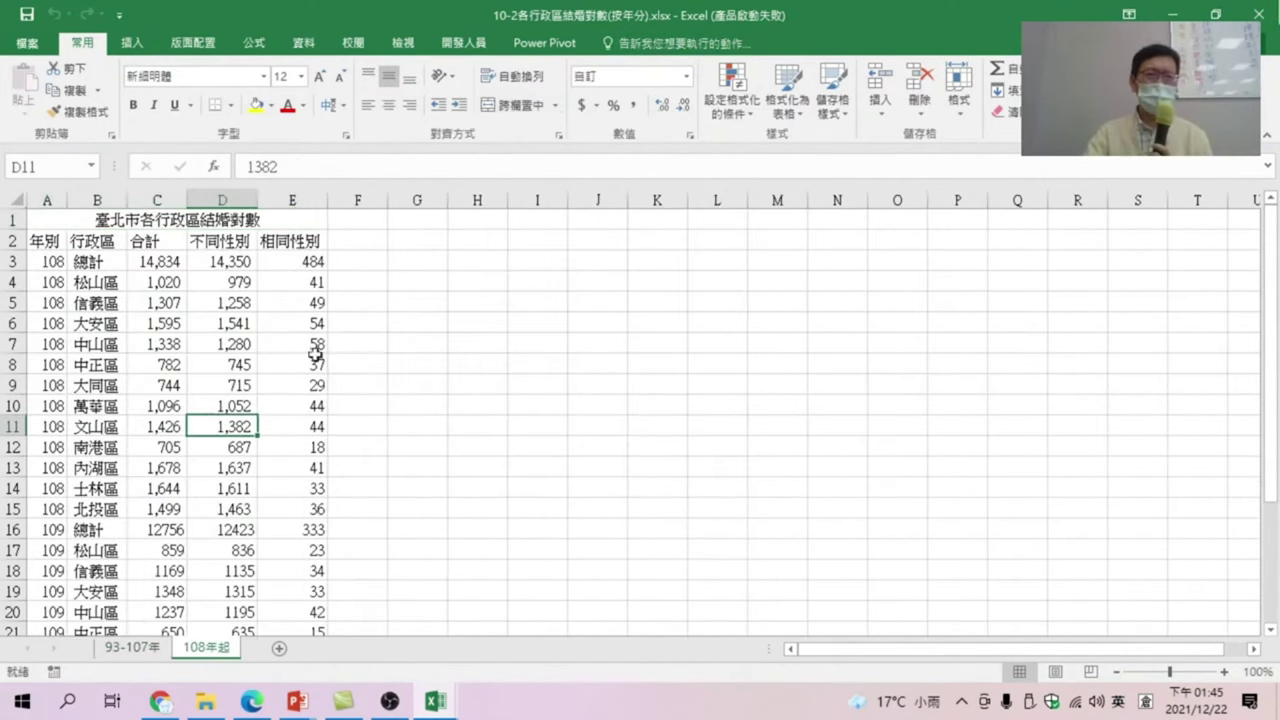
Close the marriage workbook and open 12-3各行政區出生人口數(按年分).ods from the course folder.
left_click(1256, 13)
left_click(205, 701)
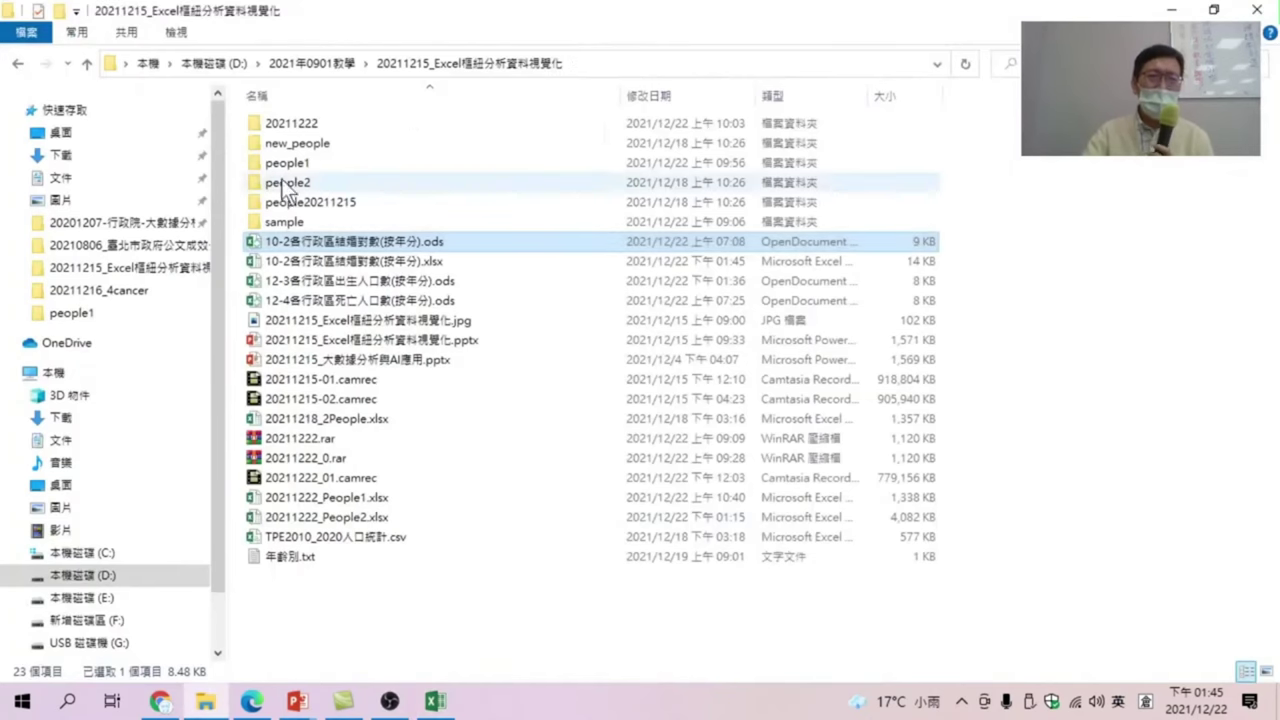
double_click(335, 282)
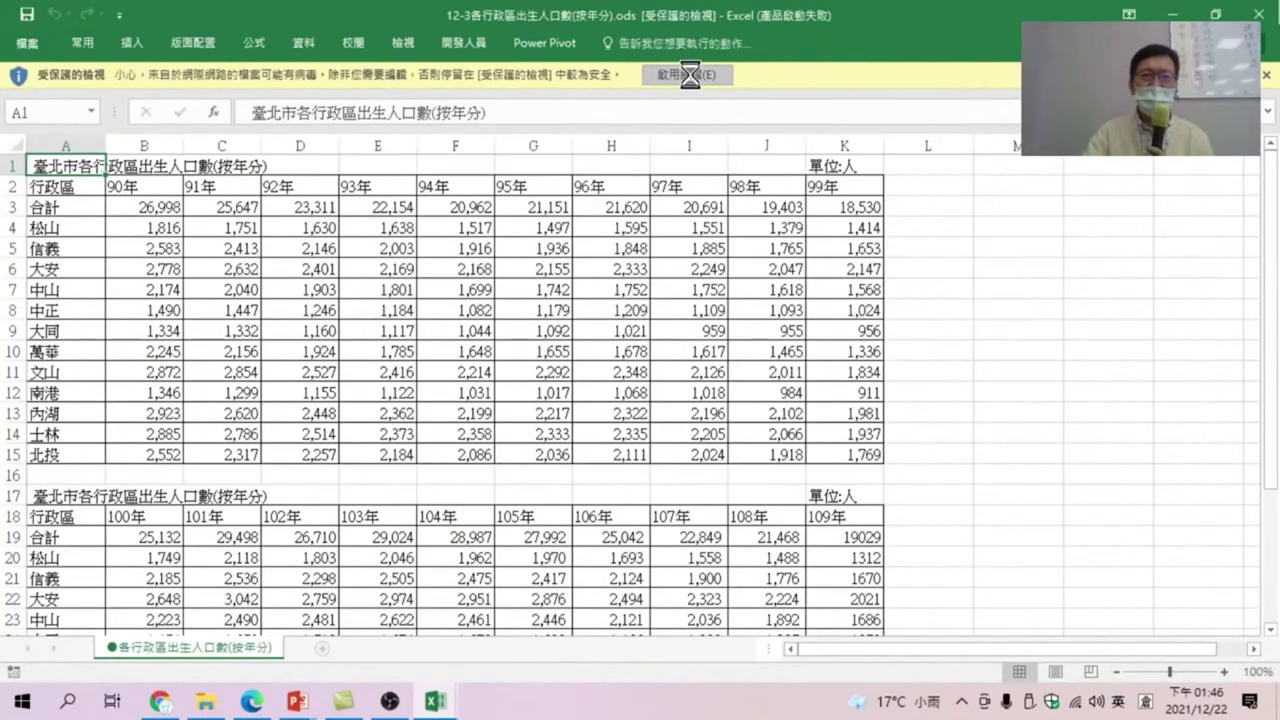
Enable editing and save the births file as 12-3各行政區出生人口數(按年分).xlsx, accepting the compatibility warning.
left_click(702, 80)
left_click(35, 43)
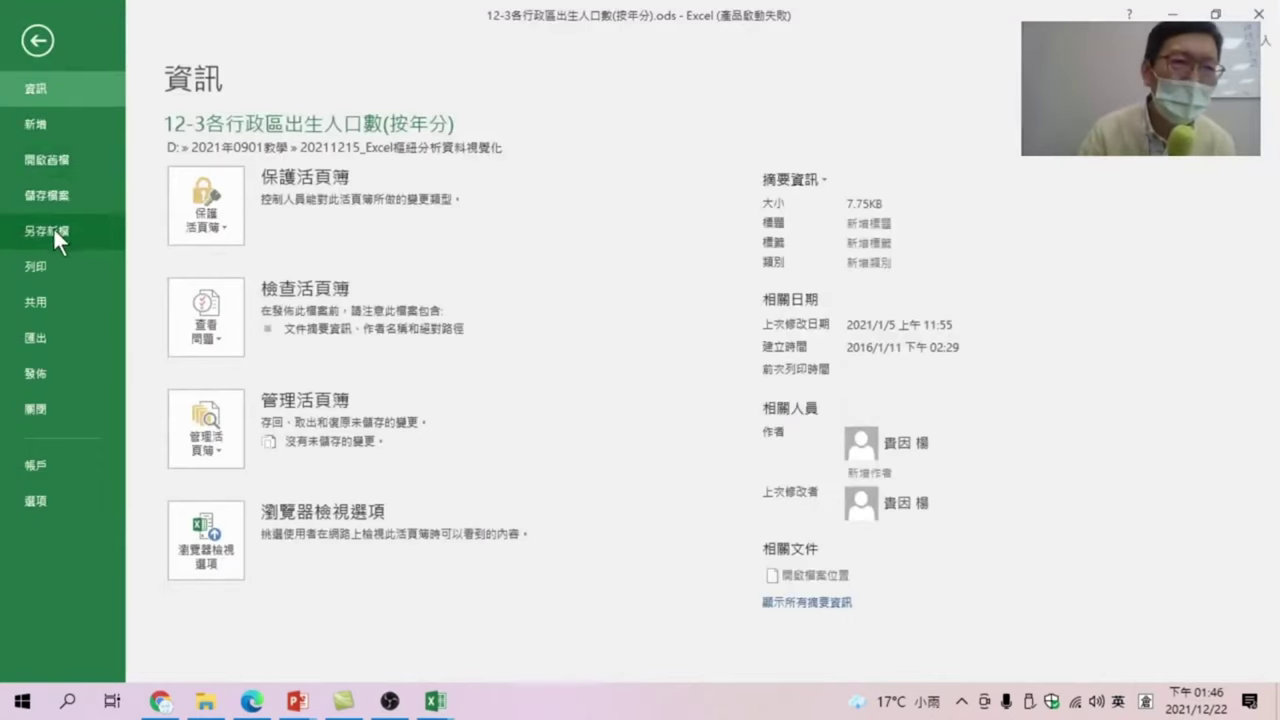
left_click(50, 226)
left_click(266, 294)
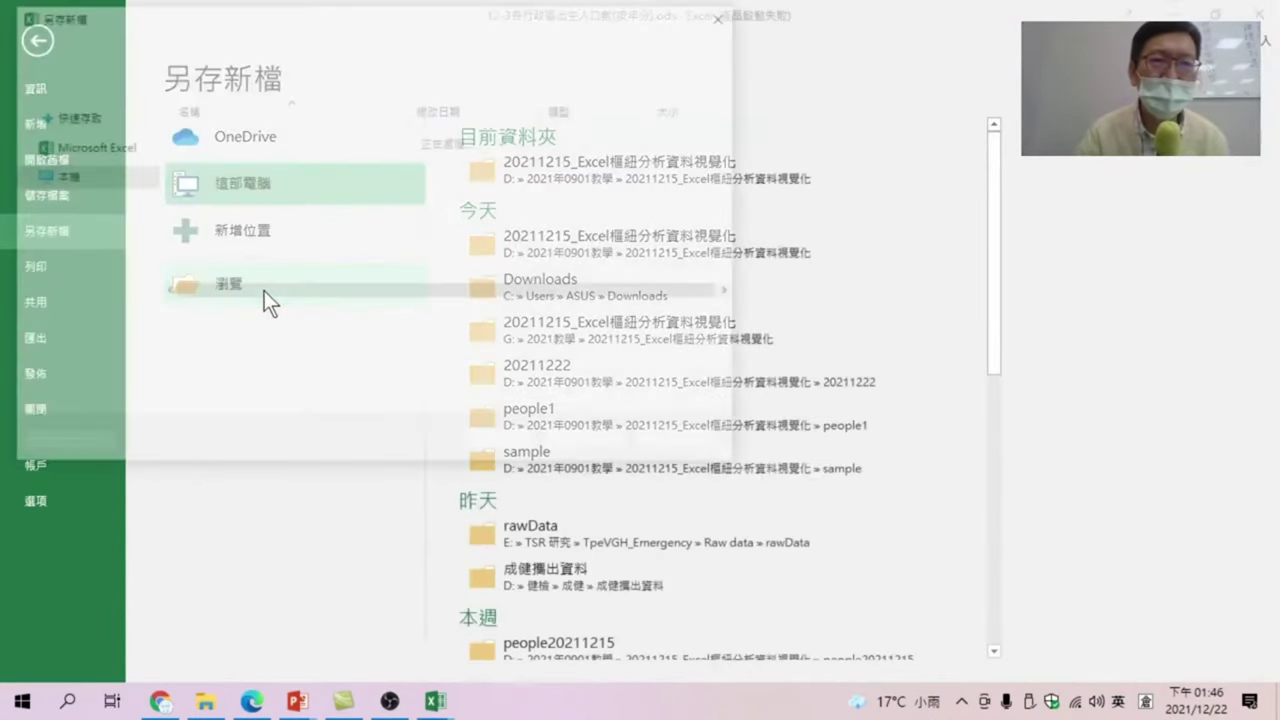
left_click(256, 344)
left_click(215, 365)
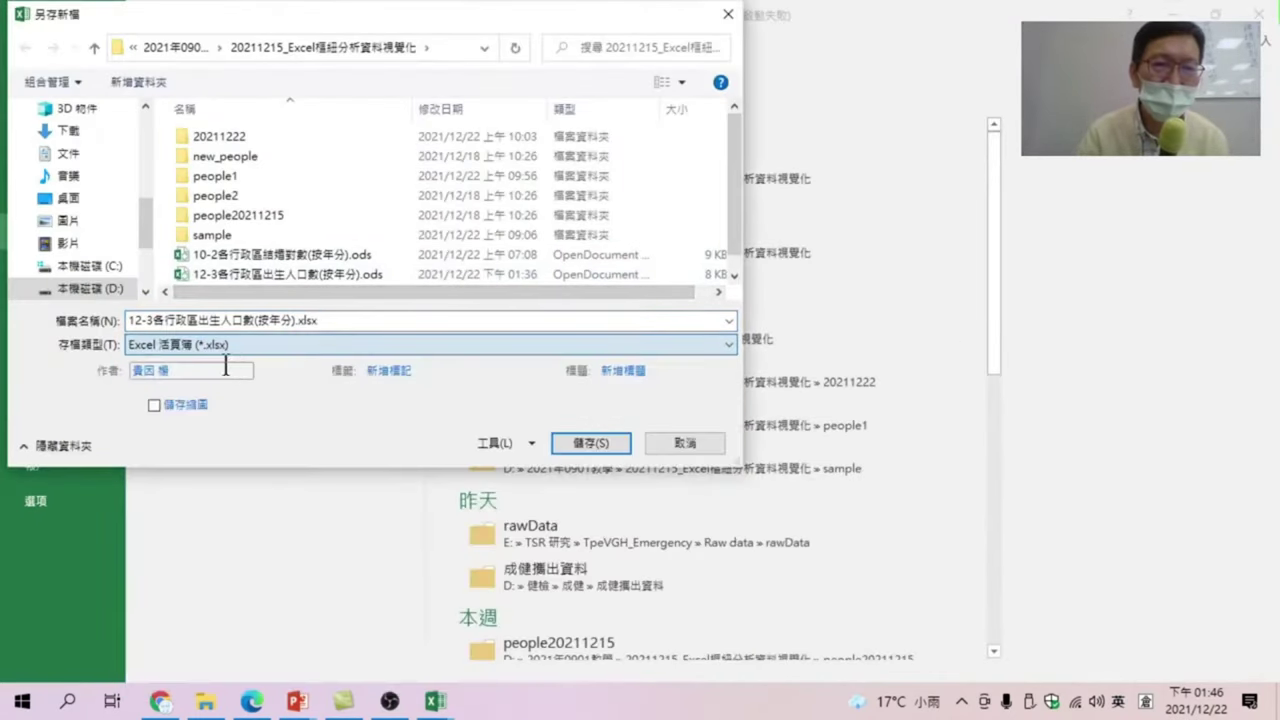
left_click(606, 445)
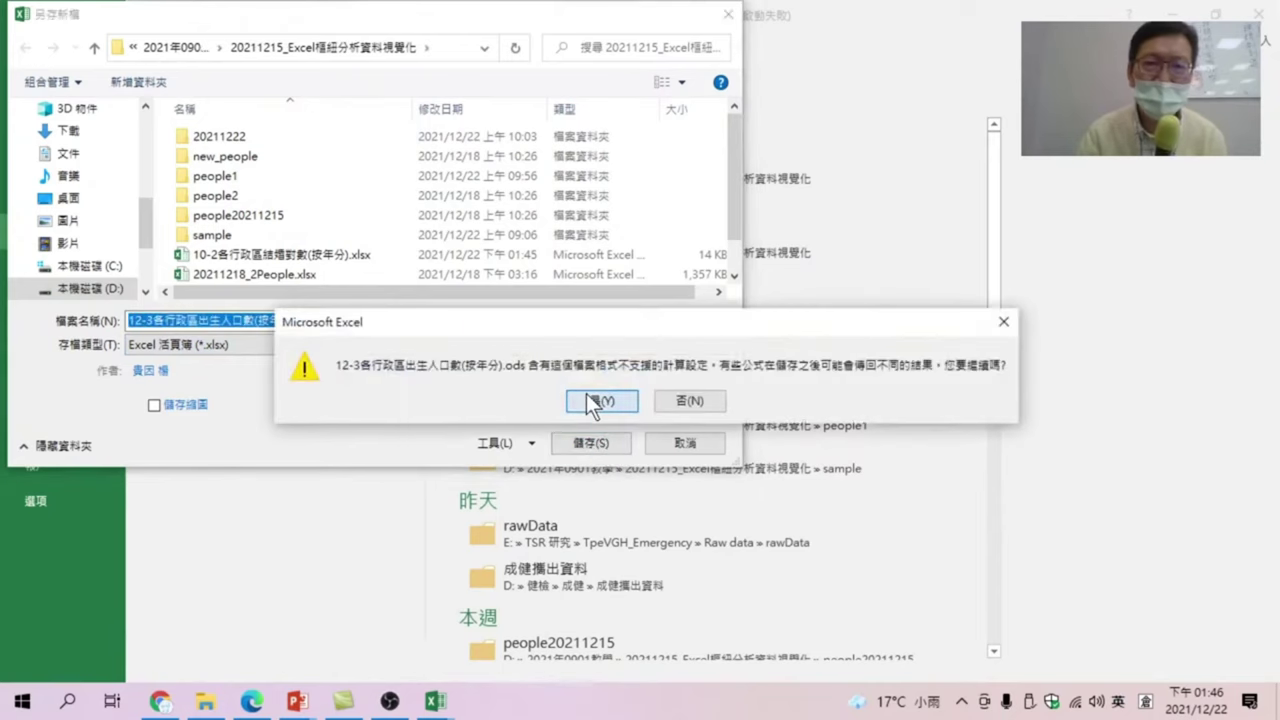
left_click(586, 395)
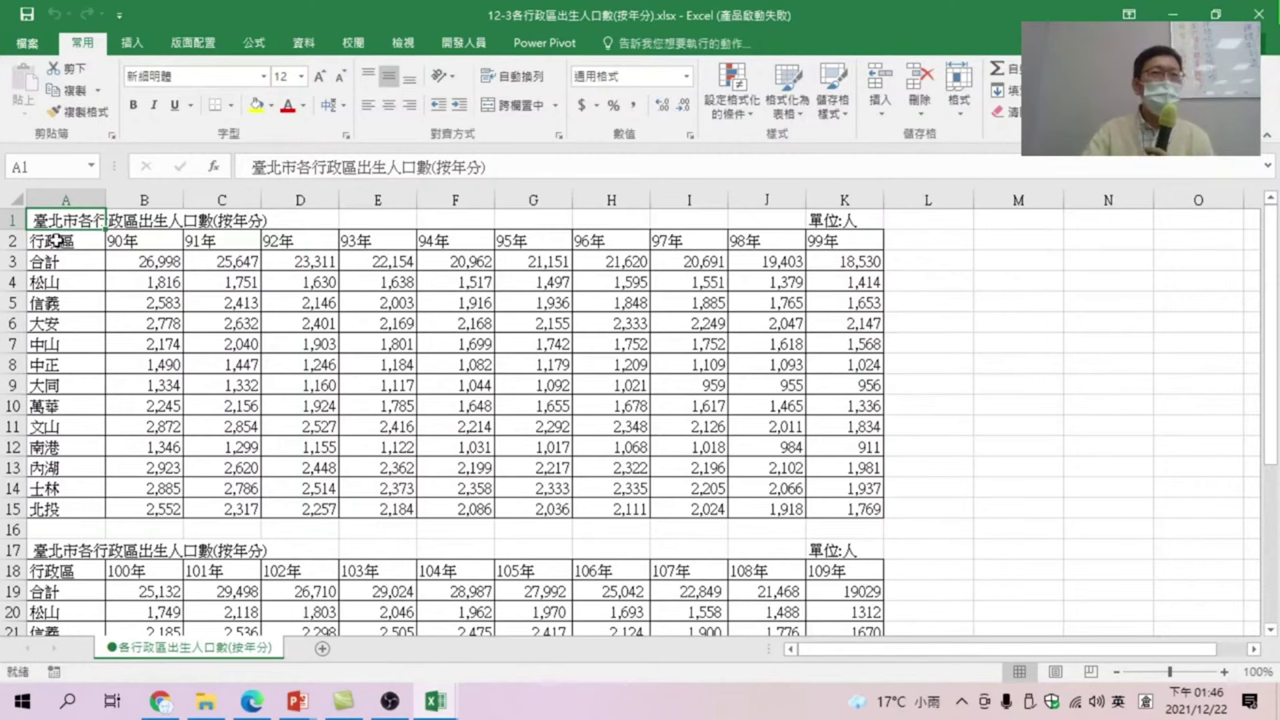
left_click_drag(58, 240, 850, 509)
scroll(642, 437, "down", 3)
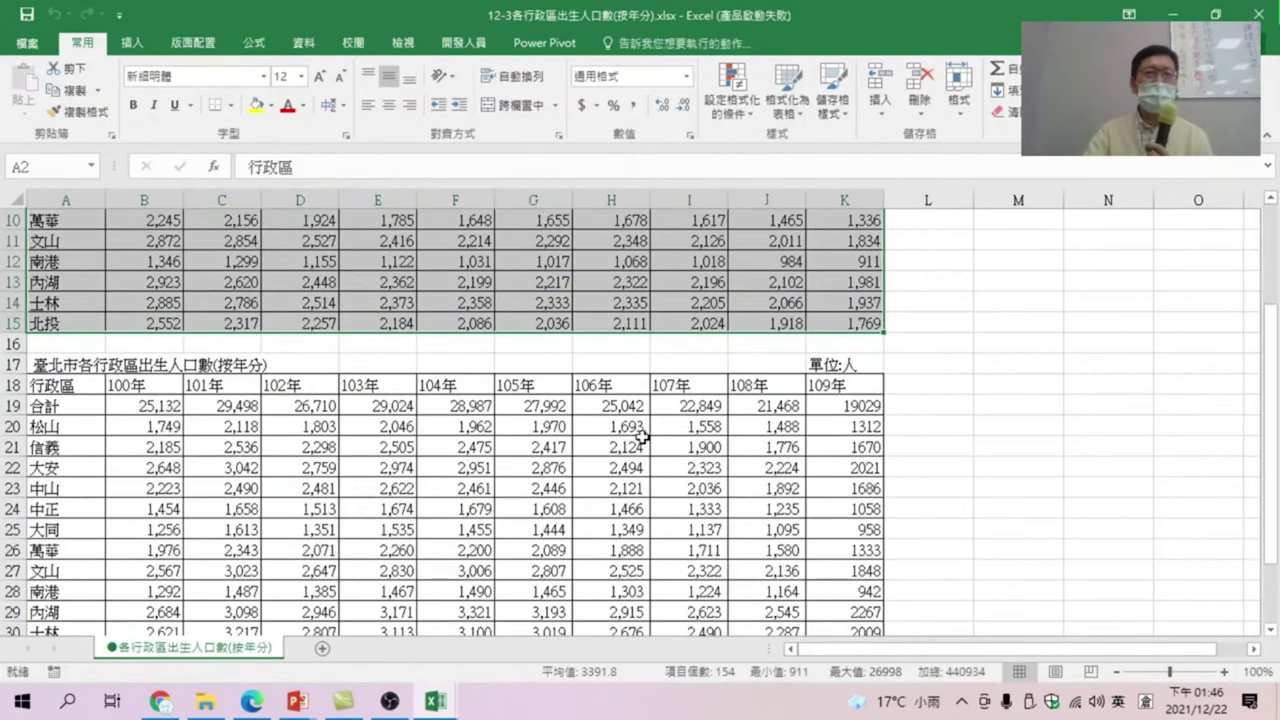
scroll(125, 420, "down", 1)
mouse_move(58, 322)
left_mouse_down()
mouse_move(840, 541)
mouse_move(840, 591)
left_mouse_up()
scroll(400, 300, "up", 4)
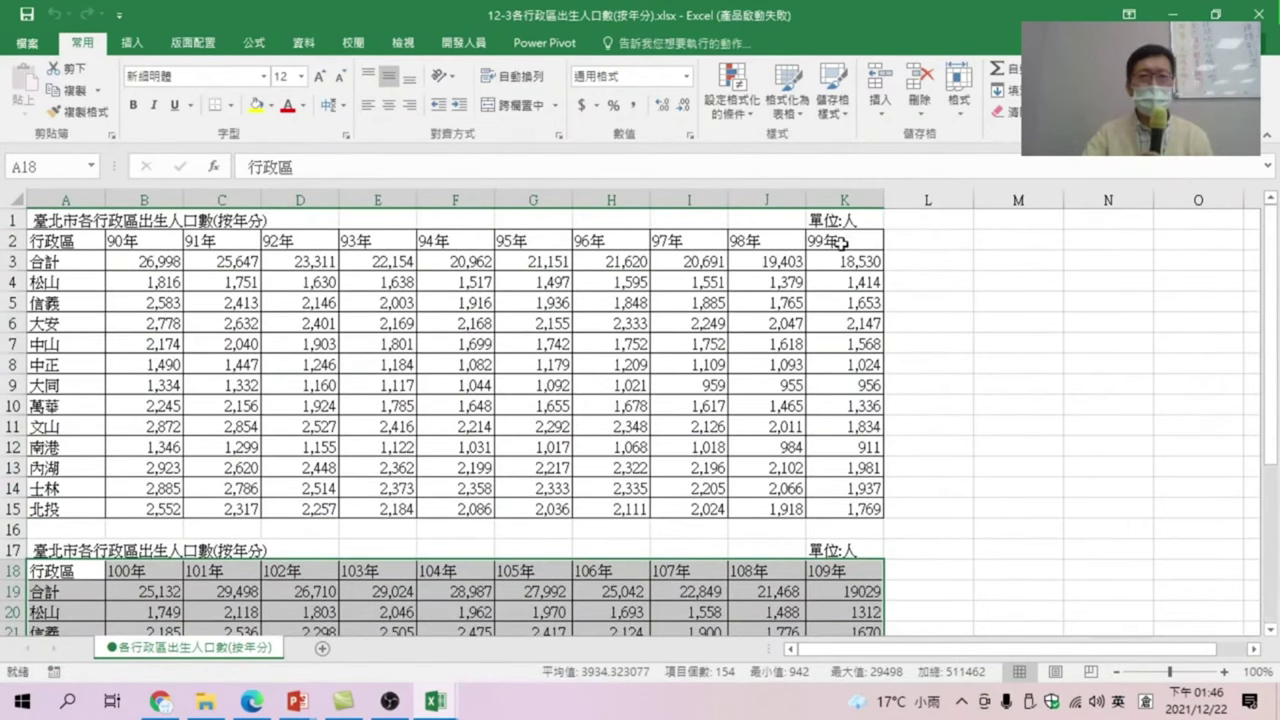
scroll(513, 408, "down", 4)
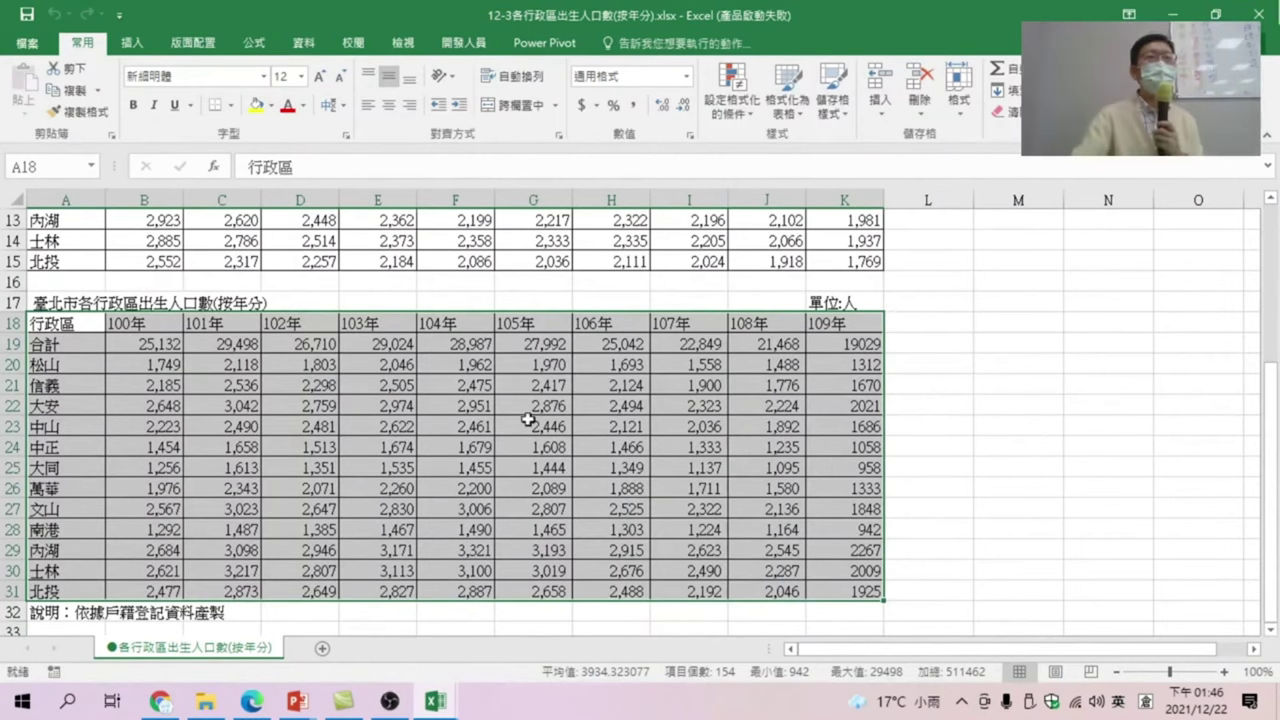
scroll(224, 490, "down", 4)
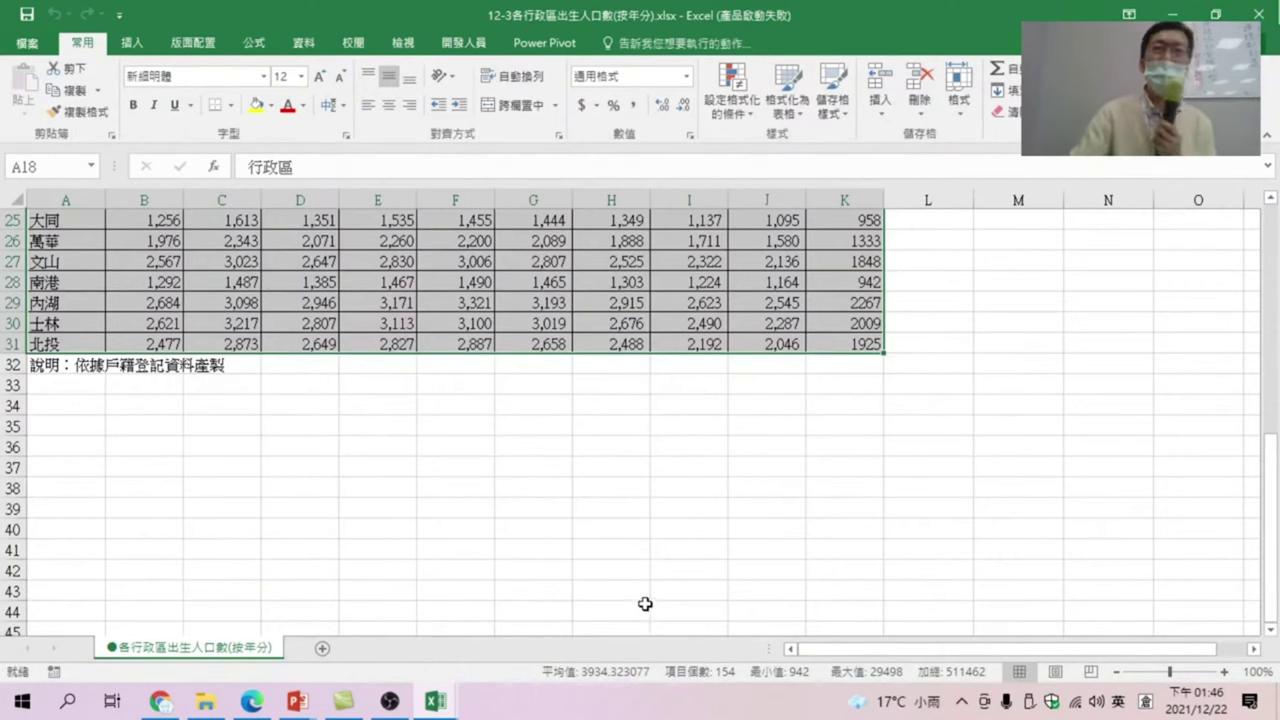
key("alt+Tab")
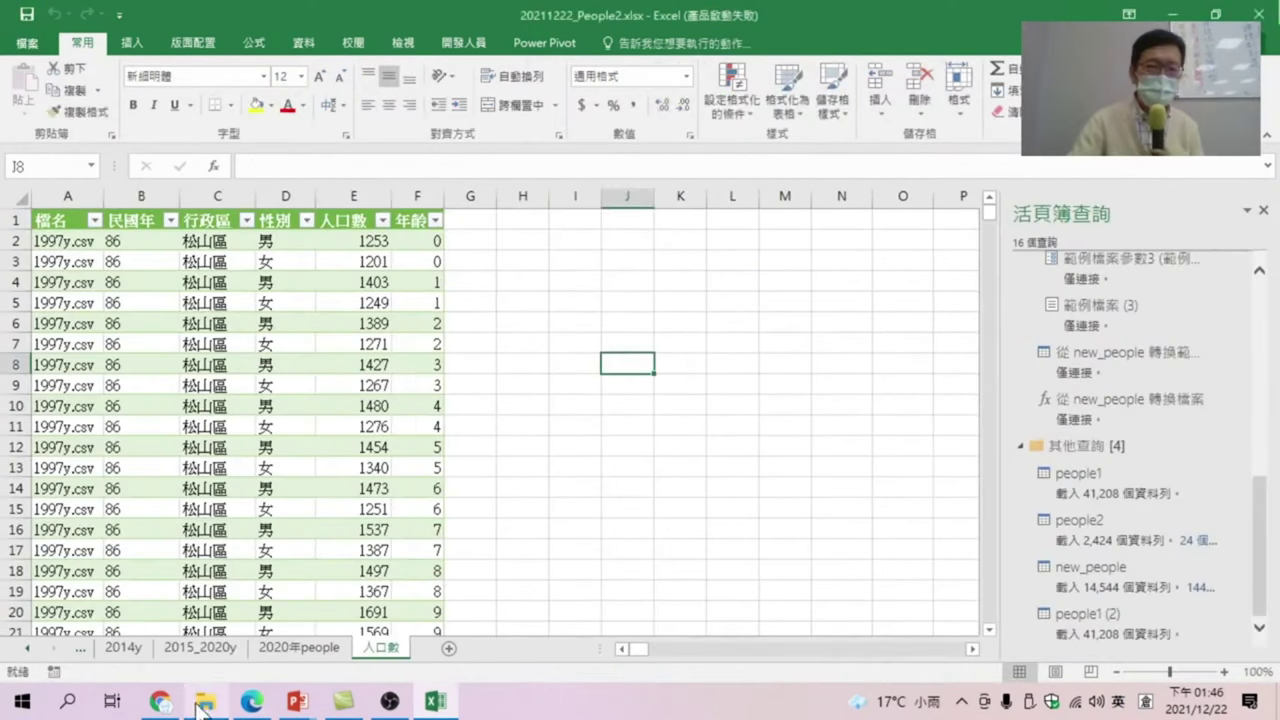
left_click(205, 701)
double_click(328, 300)
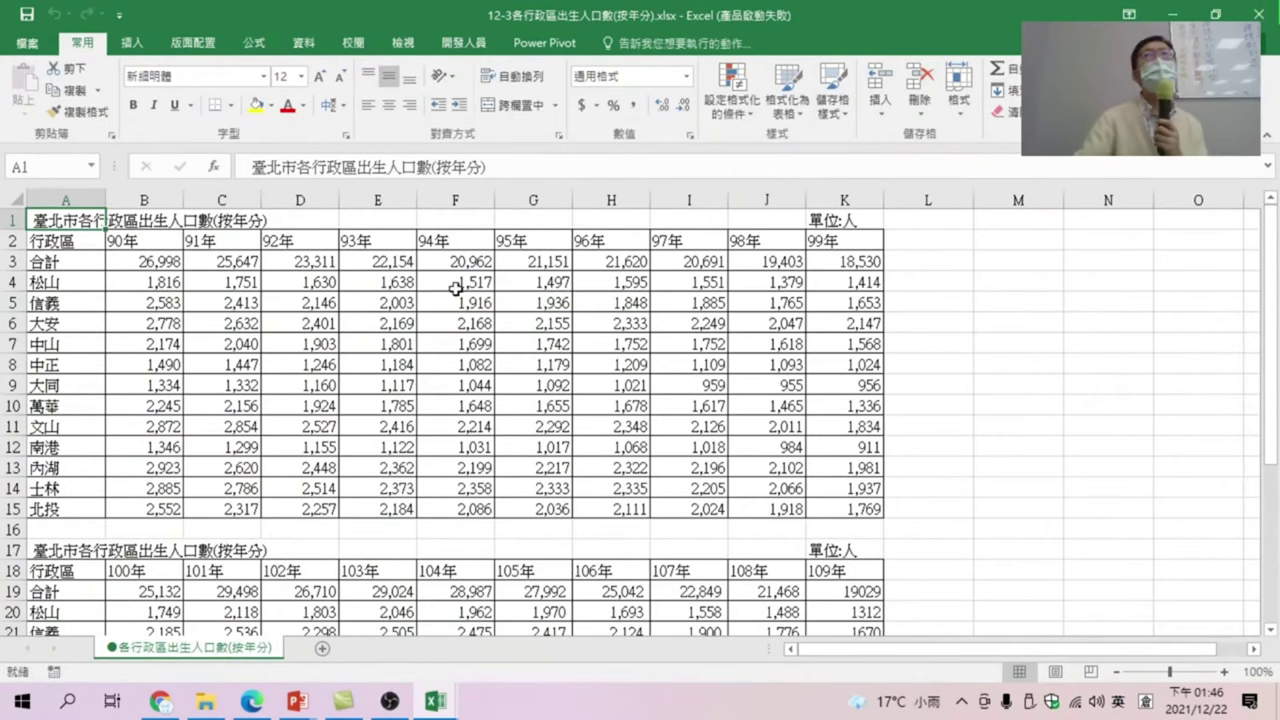
Confirm Save As offers Excel 活頁簿 (*.xlsx), cancel, and glance at the project folder.
left_click(402, 342)
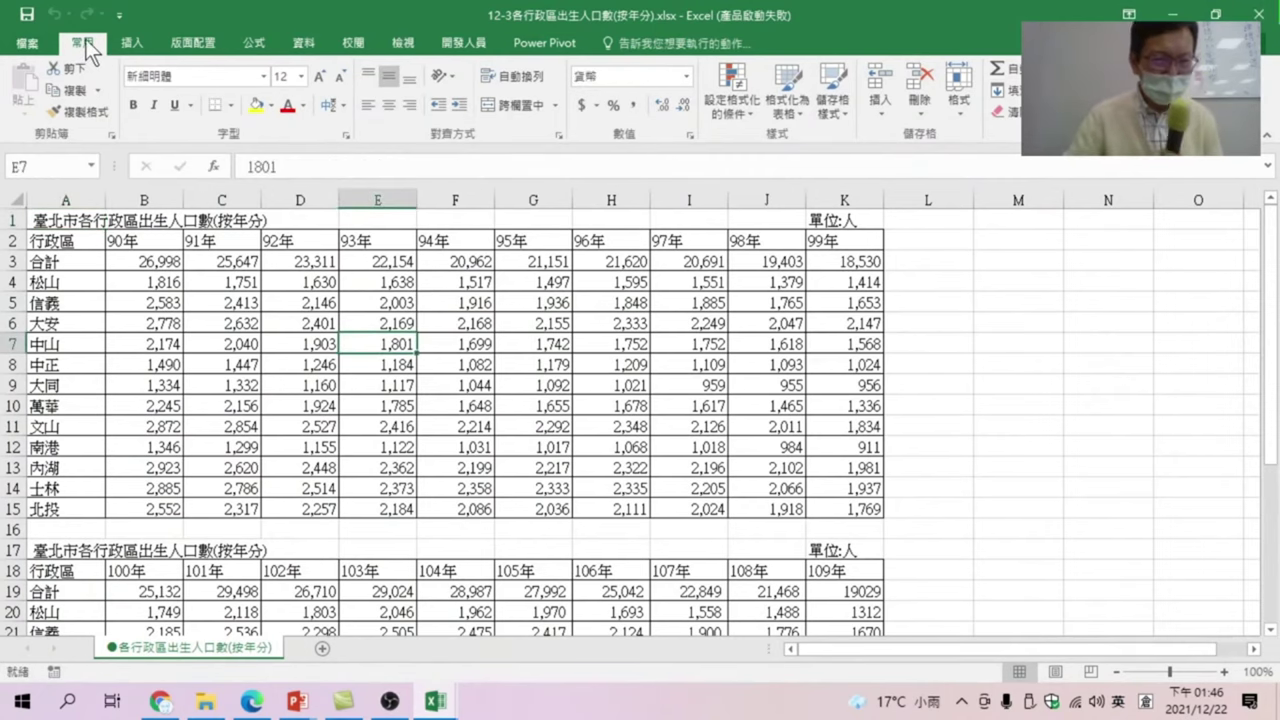
left_click(31, 44)
left_click(55, 224)
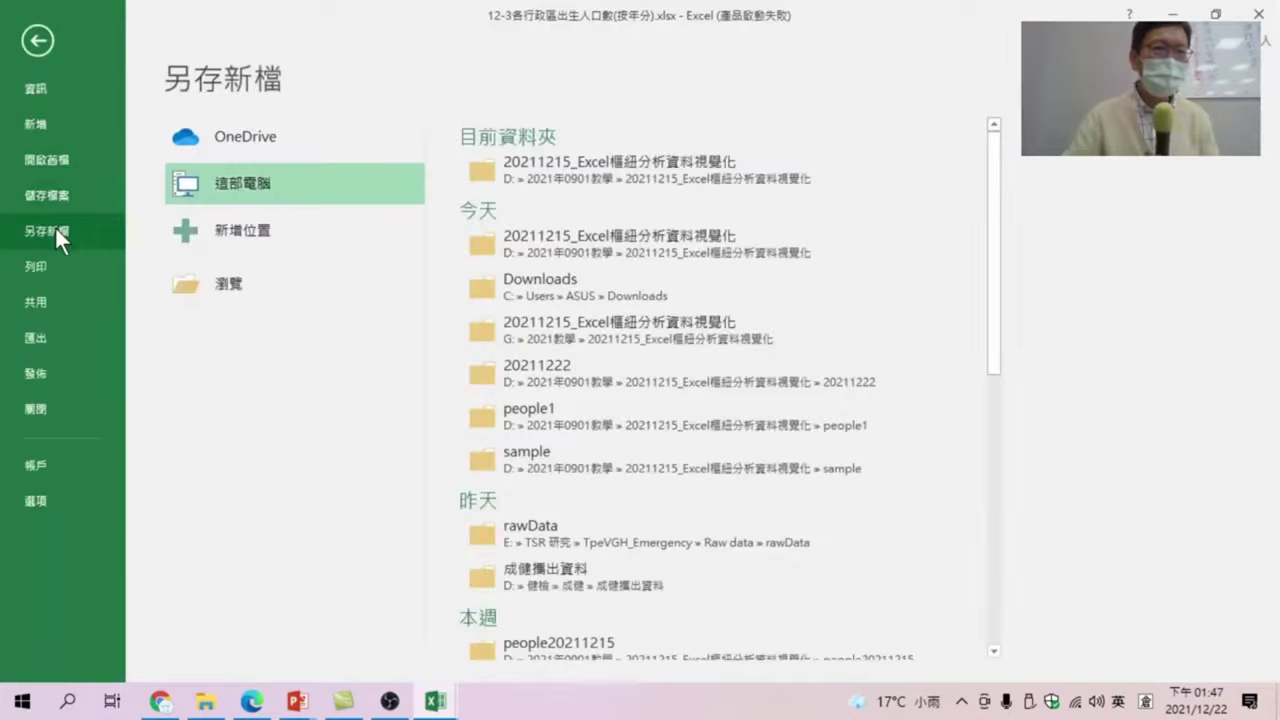
left_click(235, 286)
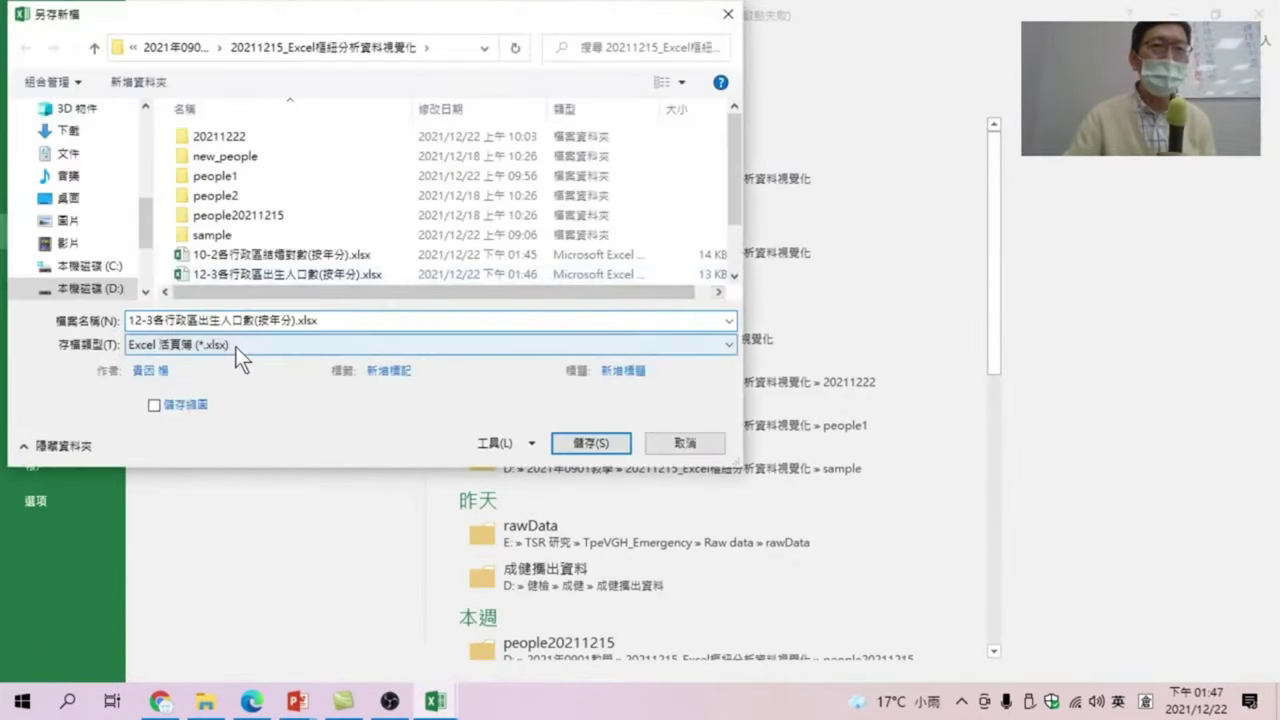
left_click(235, 346)
left_click(235, 346)
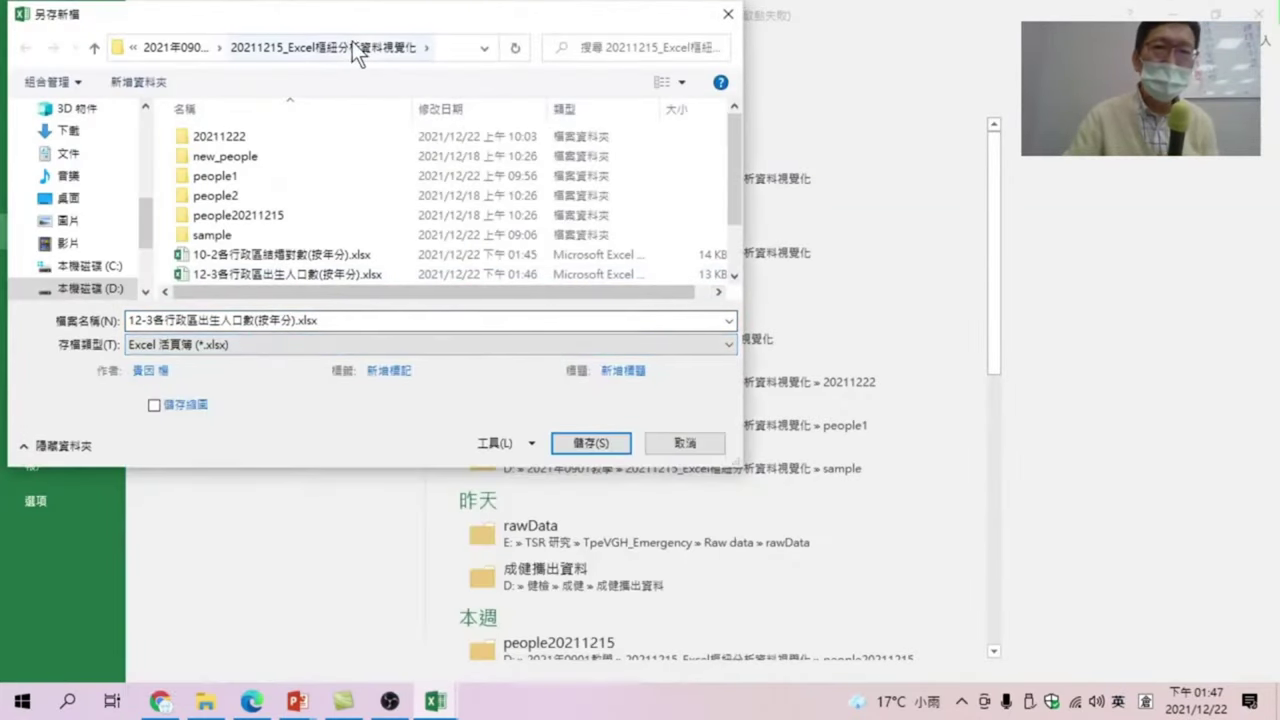
left_click(688, 442)
left_click(204, 703)
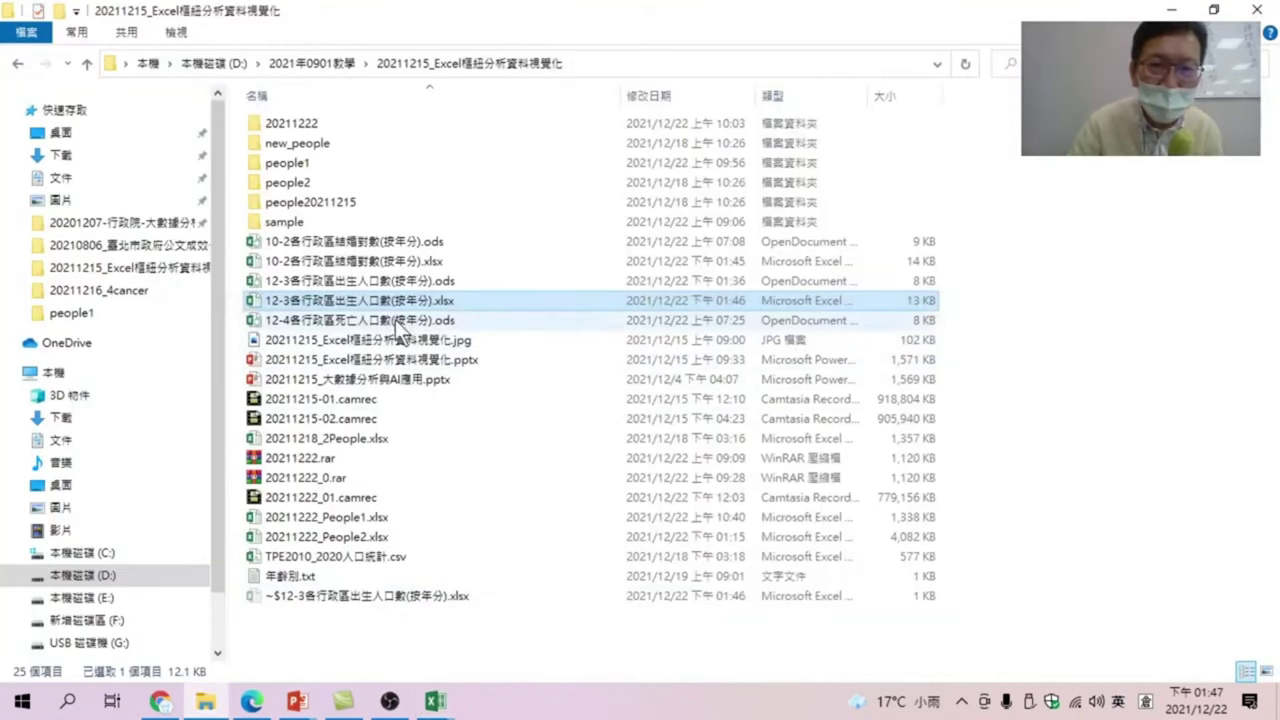
key("alt+Tab")
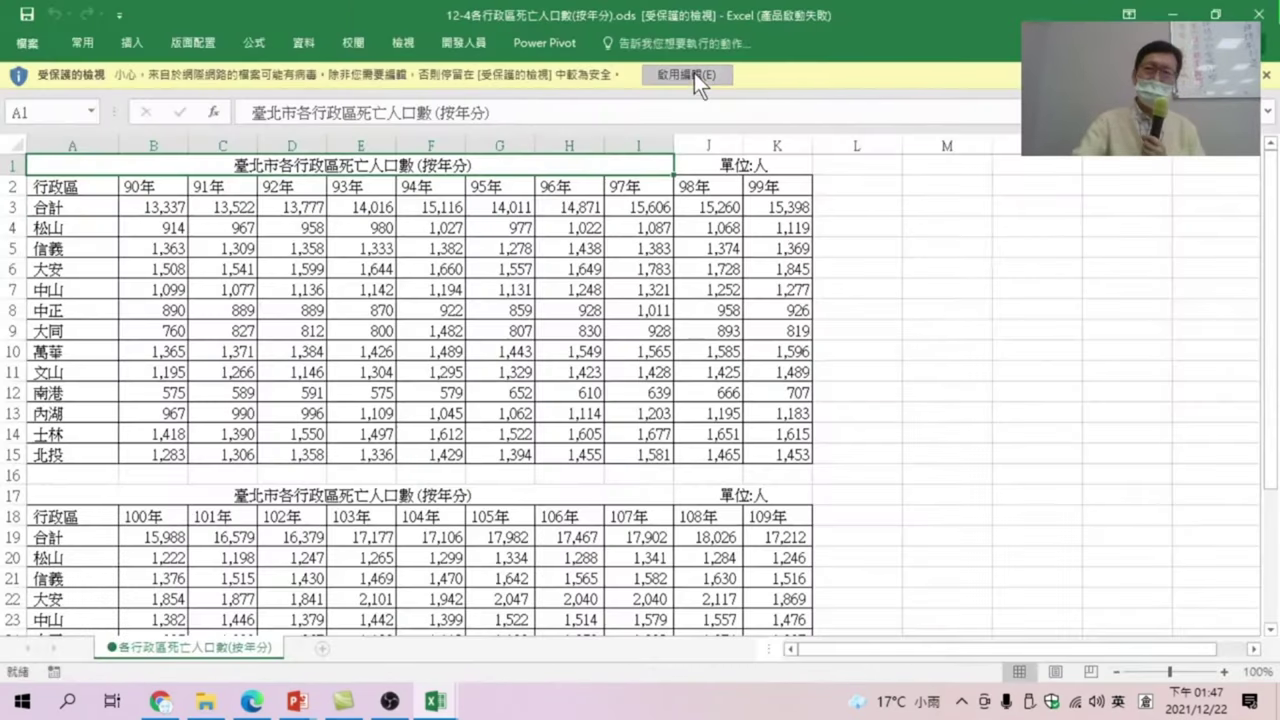
Enable editing, save the deaths table as 12-4各行政區死亡人口數(按年分).xlsx, and close it.
left_click(694, 76)
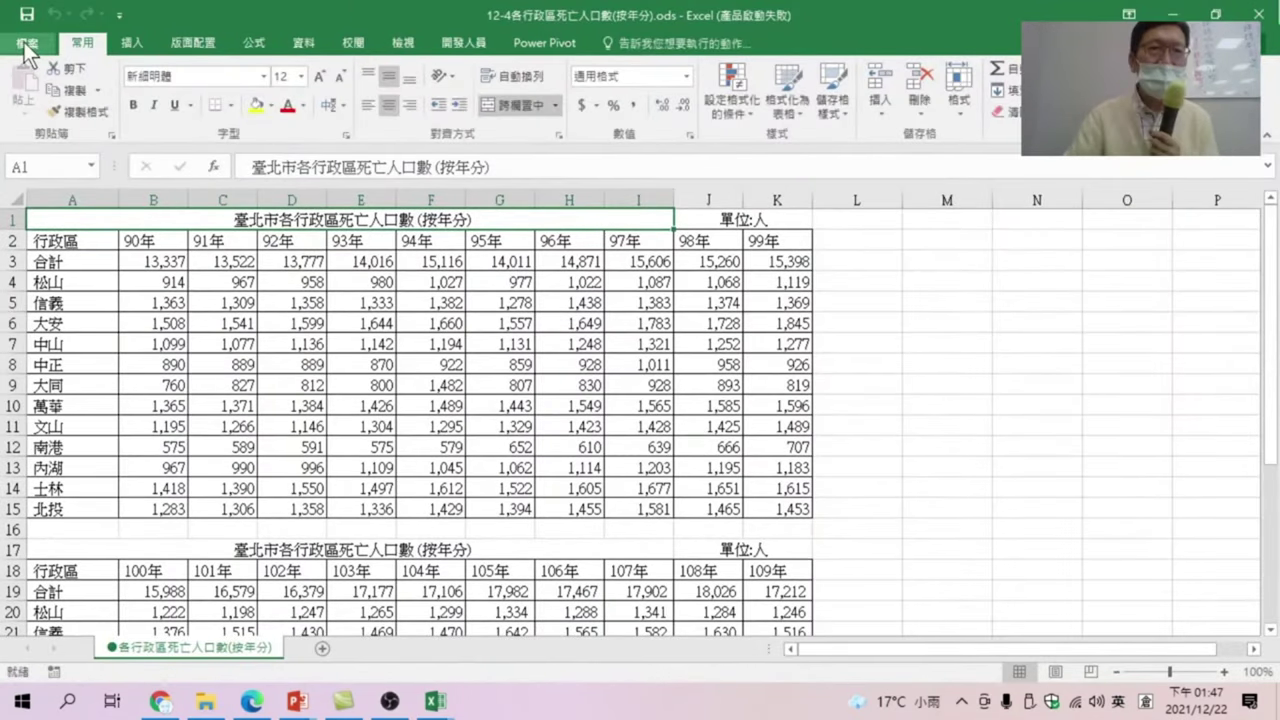
left_click(27, 44)
left_click(47, 228)
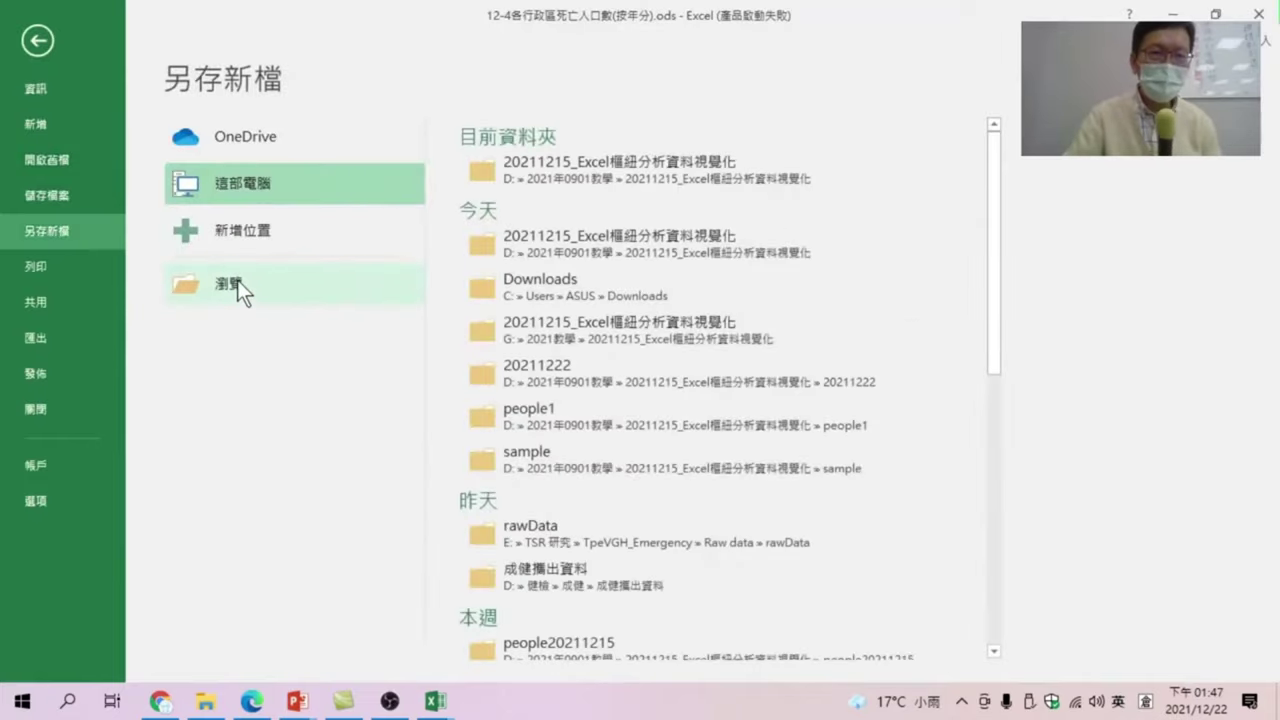
left_click(237, 282)
left_click(280, 344)
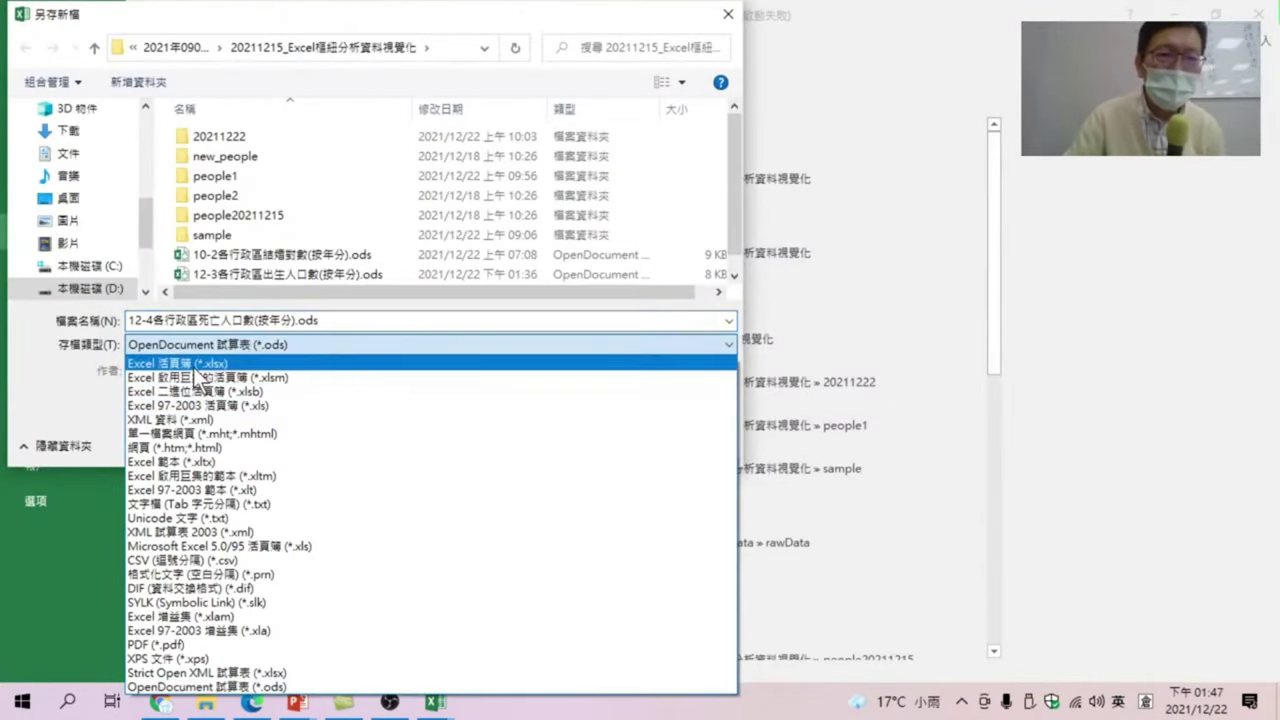
left_click(270, 363)
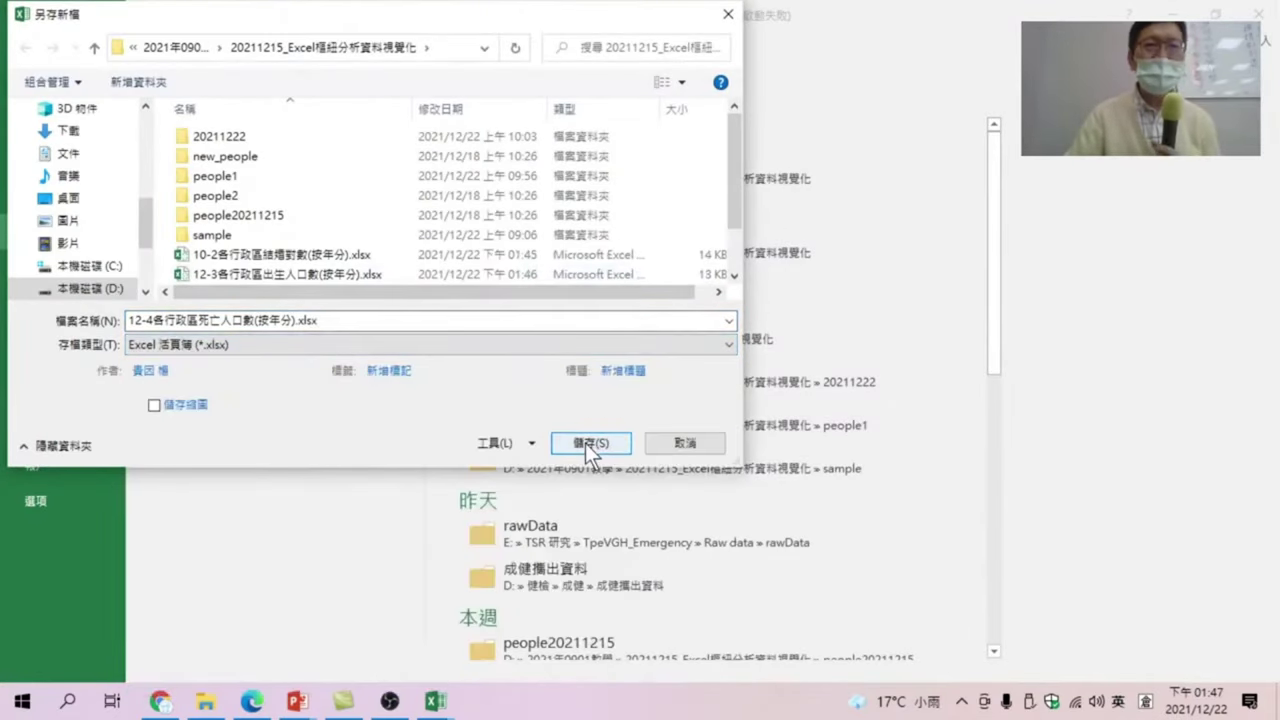
left_click(470, 47)
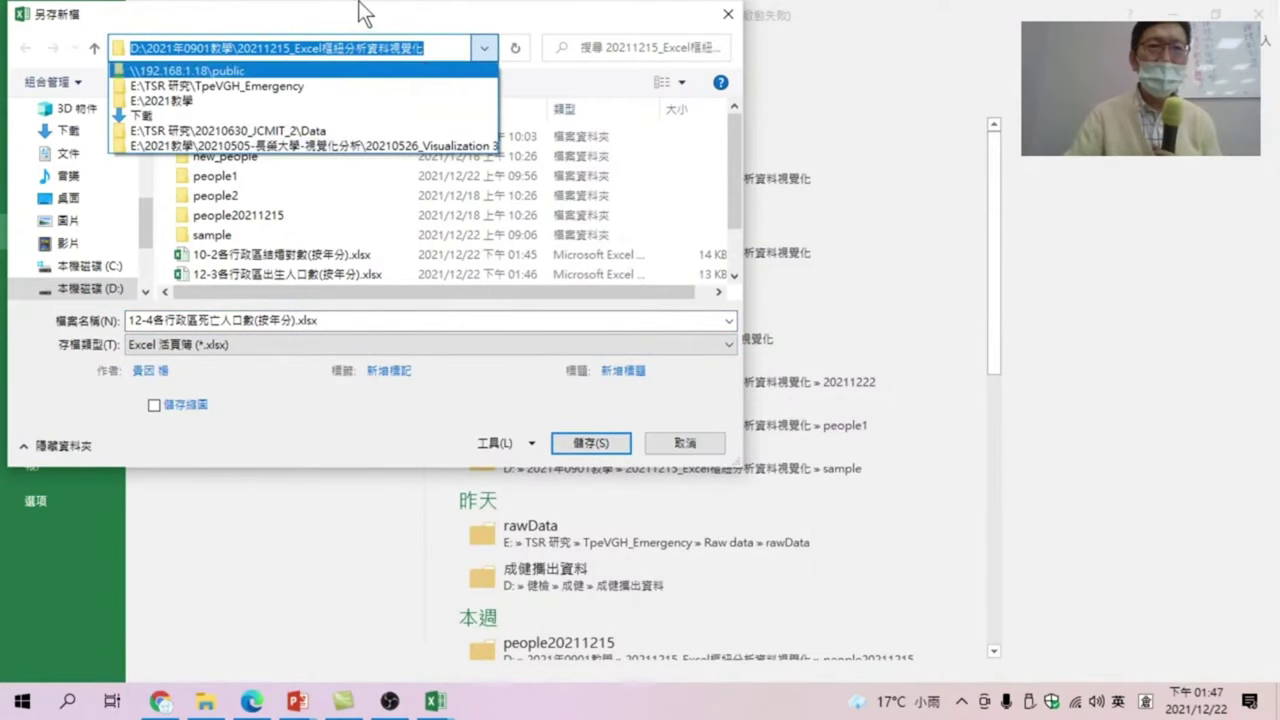
left_click(444, 47)
left_click(605, 447)
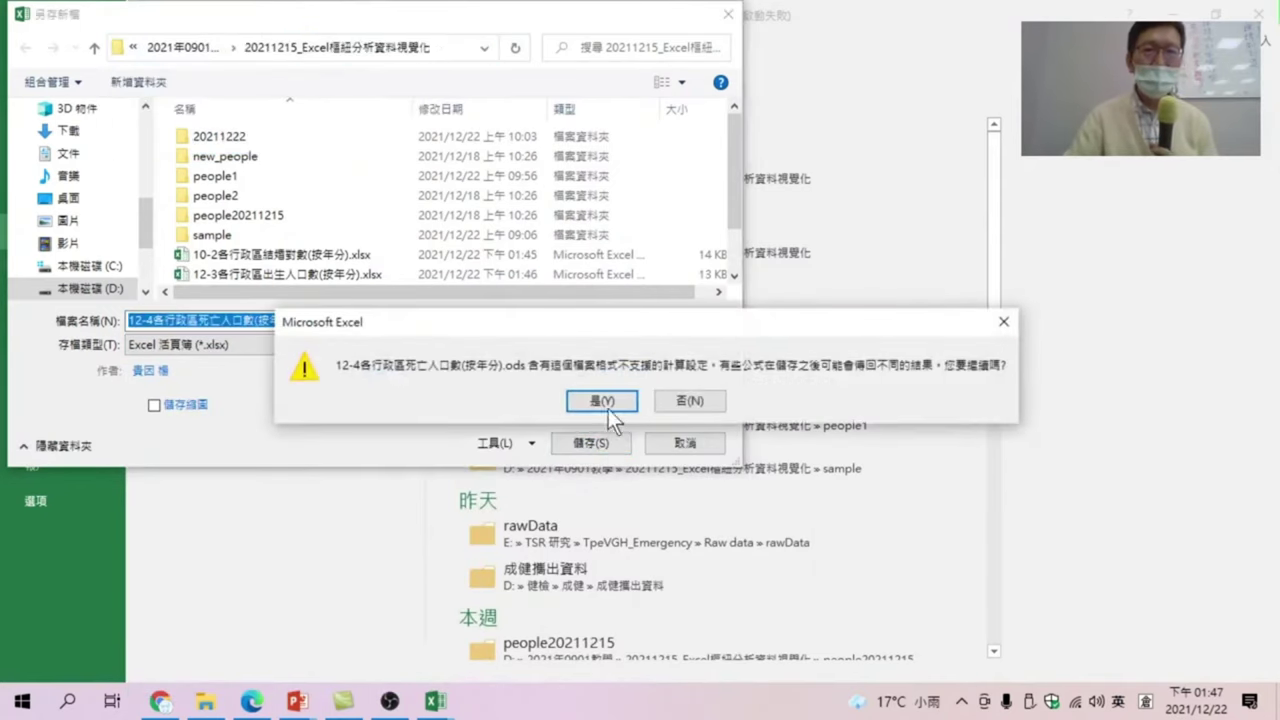
left_click(609, 400)
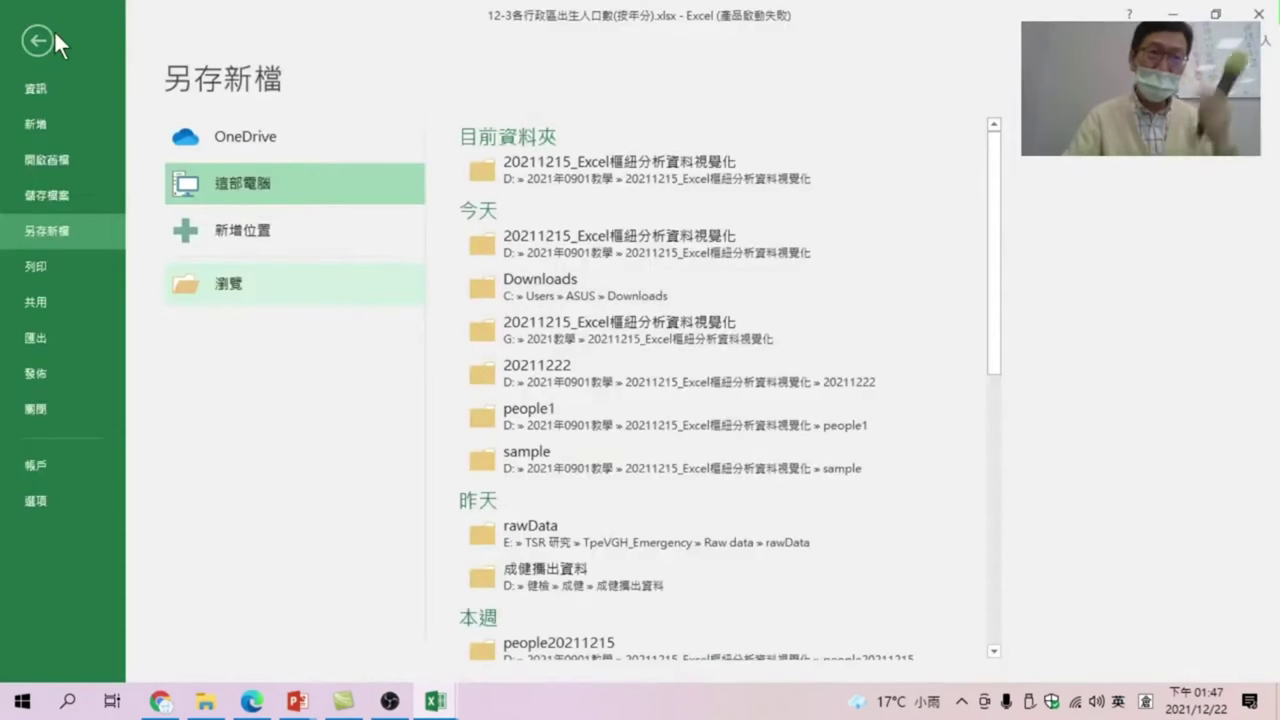
left_click(40, 40)
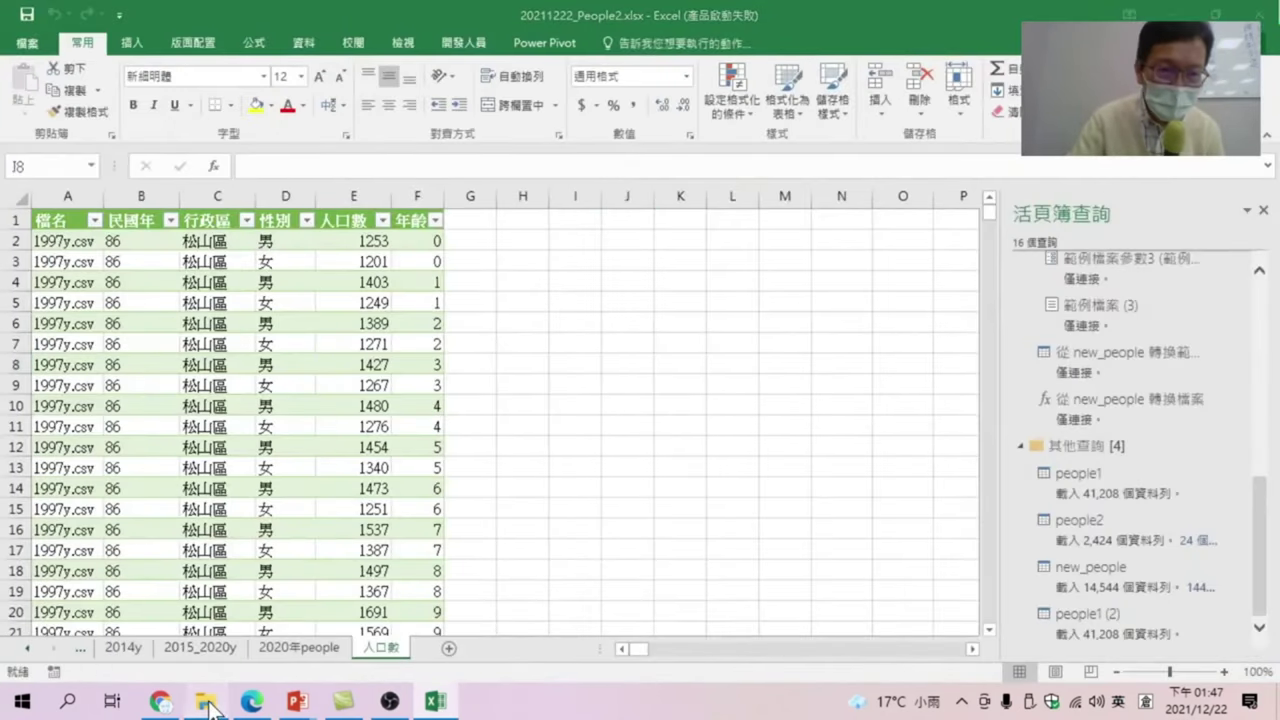
Compare the 10-2 and 12-4 .ods files with their new .xlsx copies in the project folder.
left_click(205, 701)
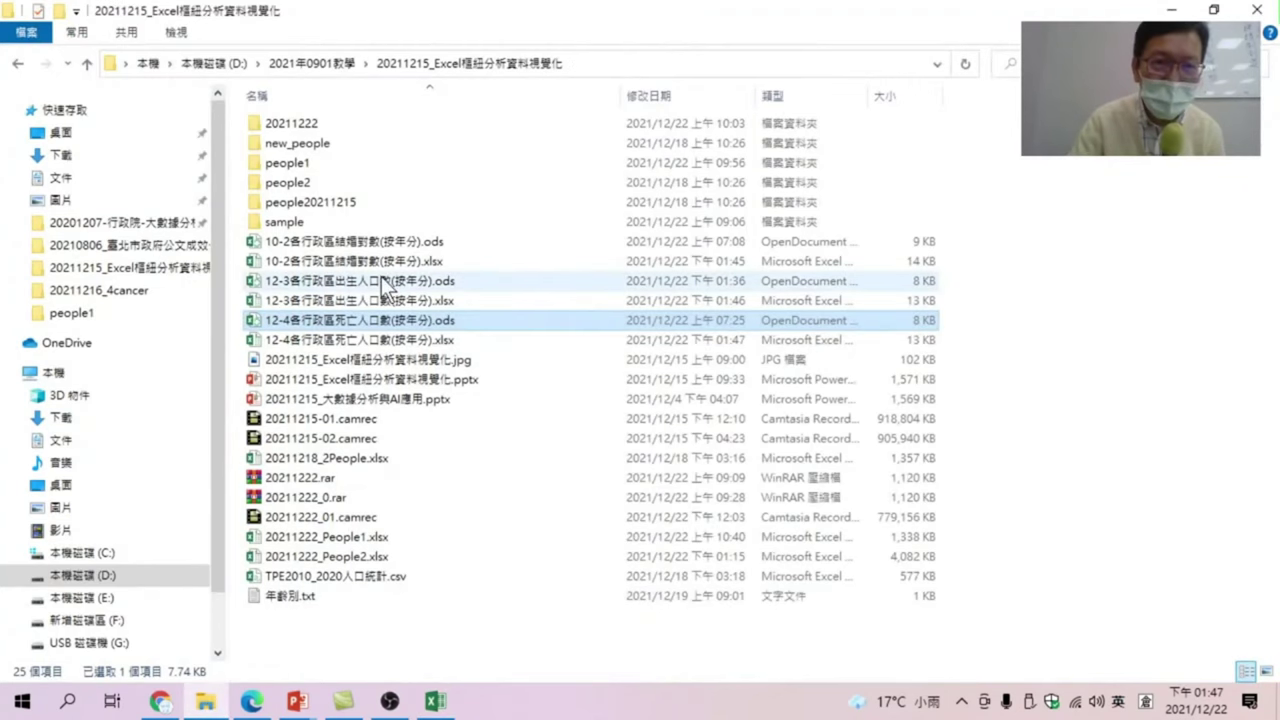
left_click(438, 243)
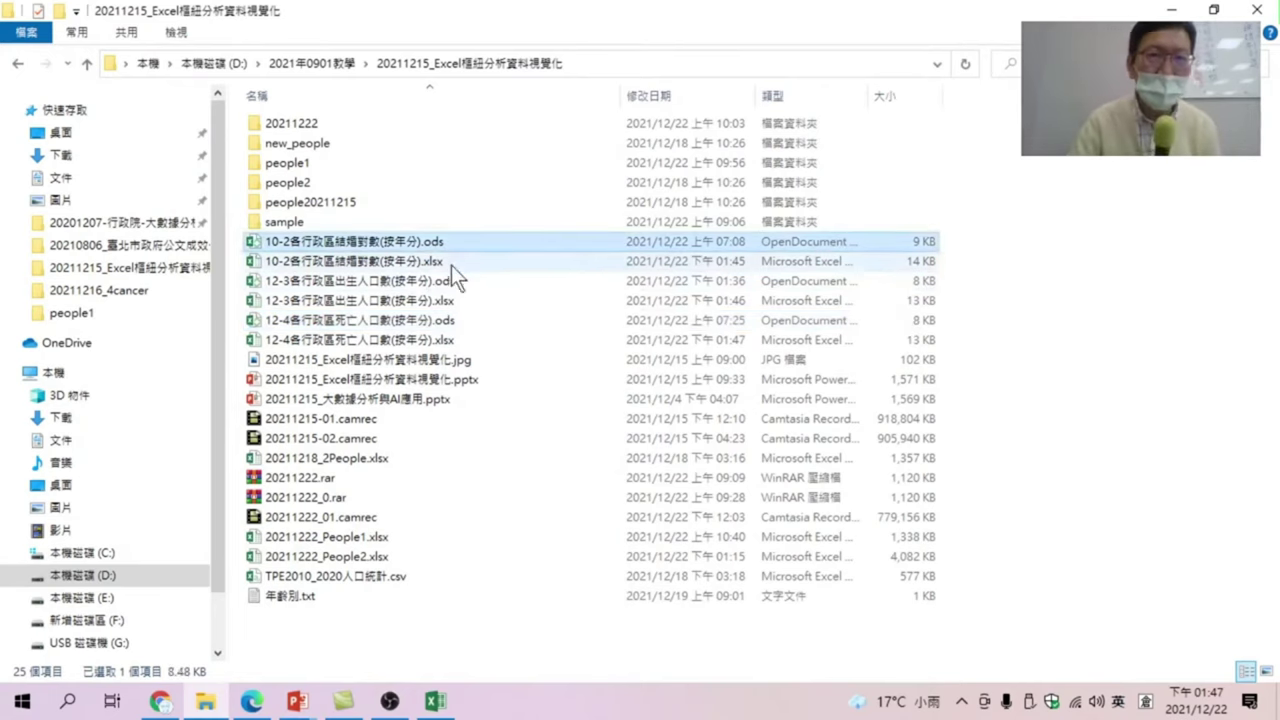
left_click(449, 318)
left_click(440, 262)
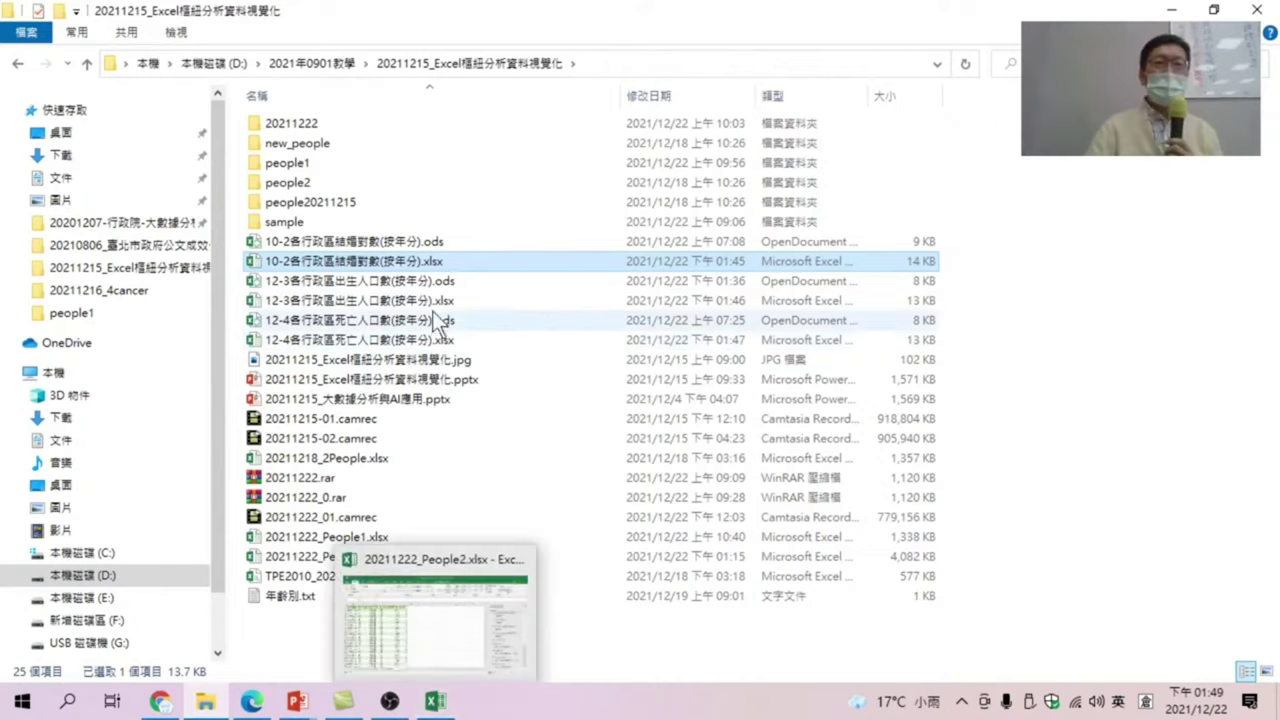
Open the 12-4 deaths .xlsx and look over the 90–99 and 100–109 tables.
double_click(361, 339)
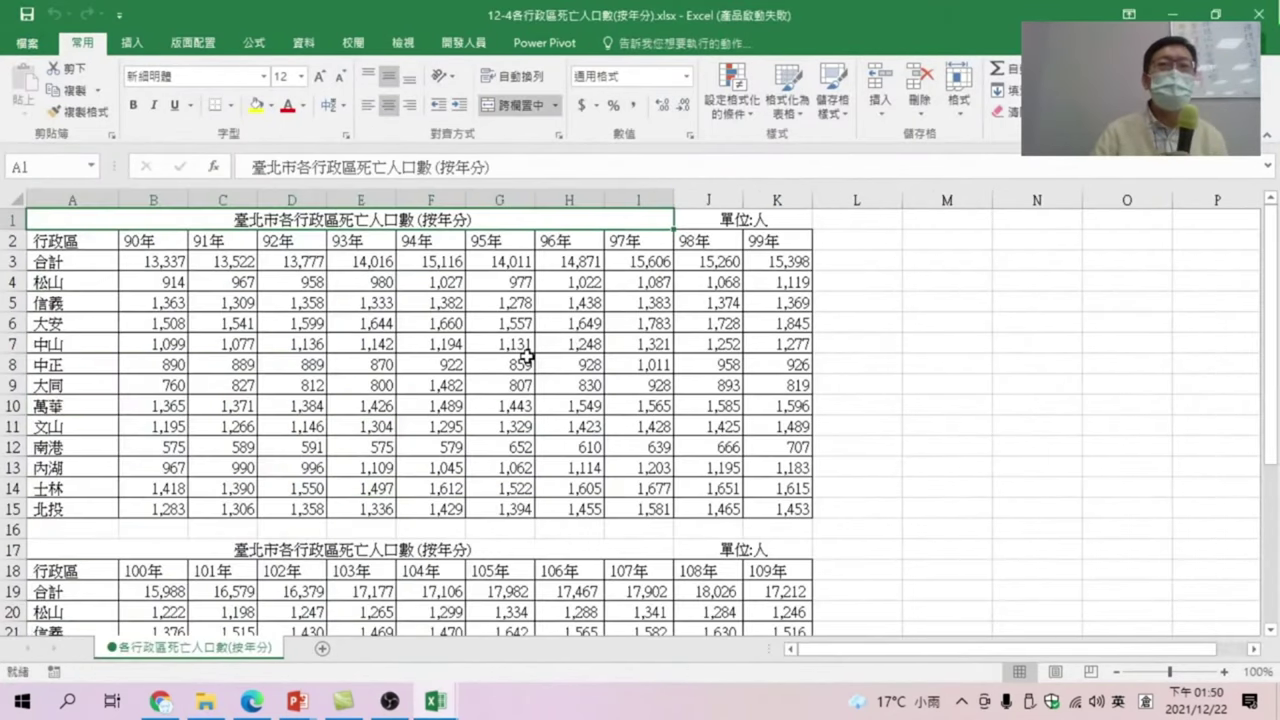
left_click_drag(93, 242, 752, 510)
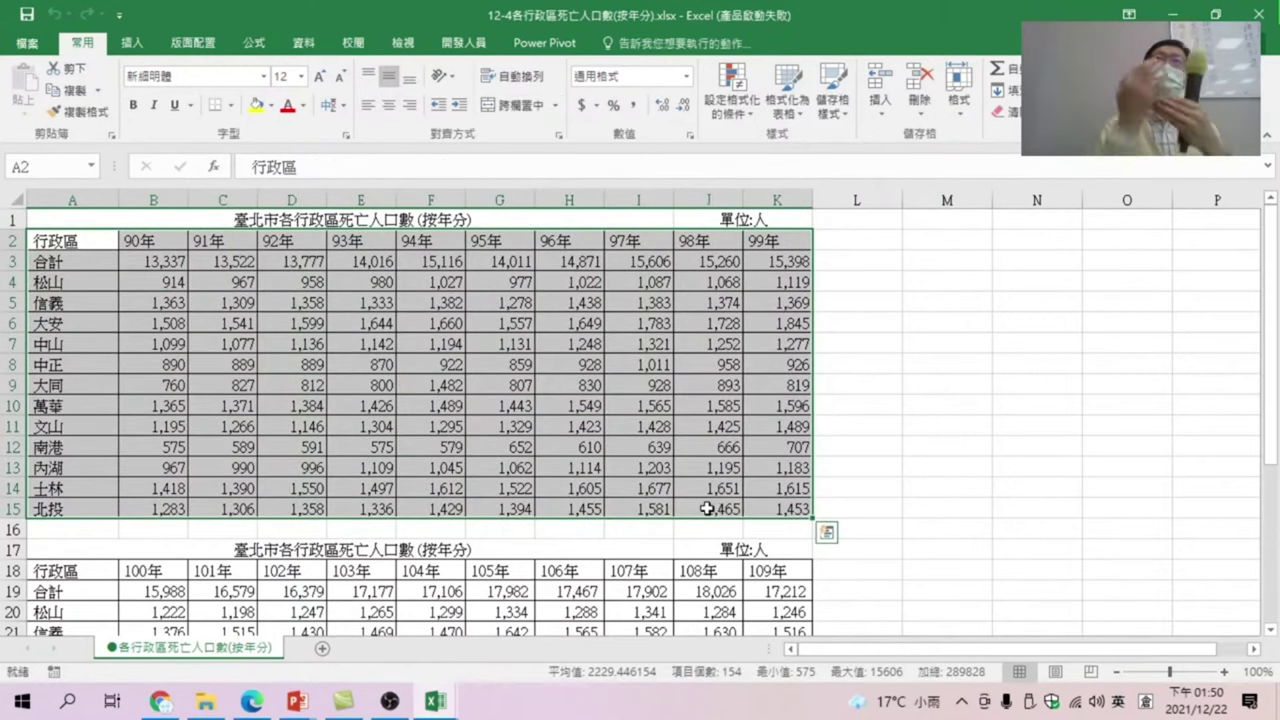
scroll(558, 500, "down", 1)
scroll(372, 490, "down", 3)
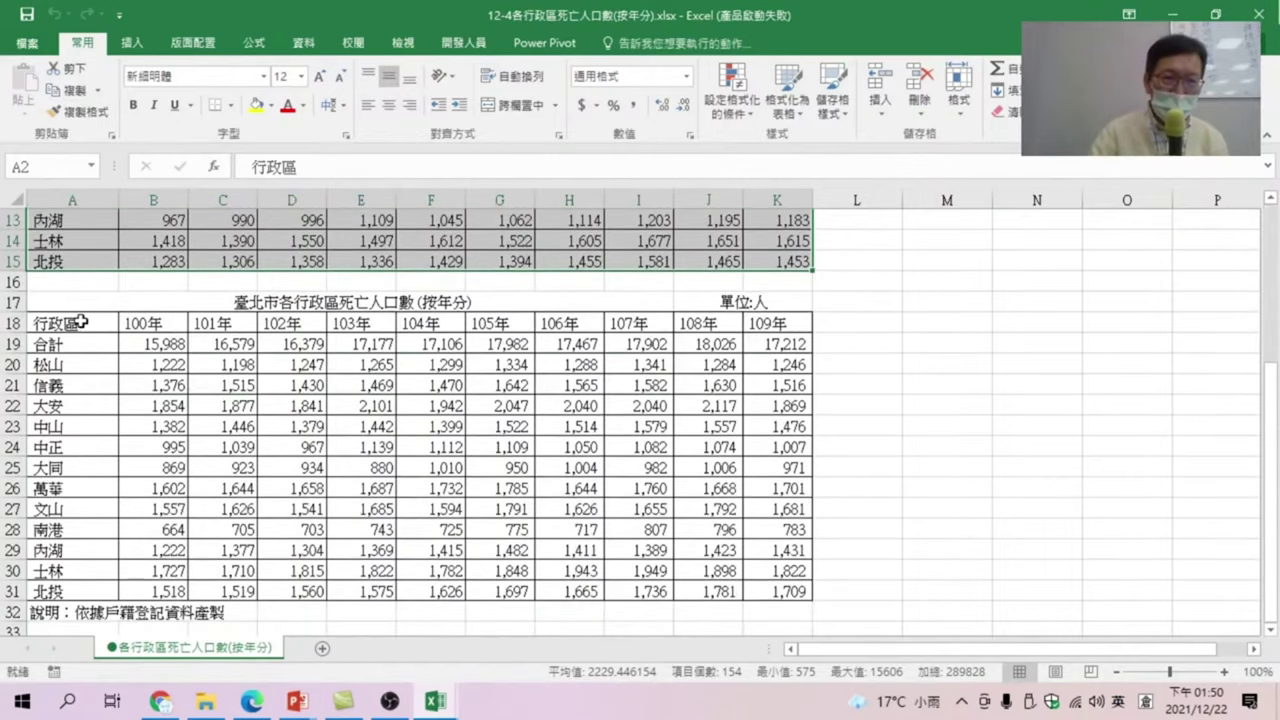
left_click_drag(80, 321, 767, 592)
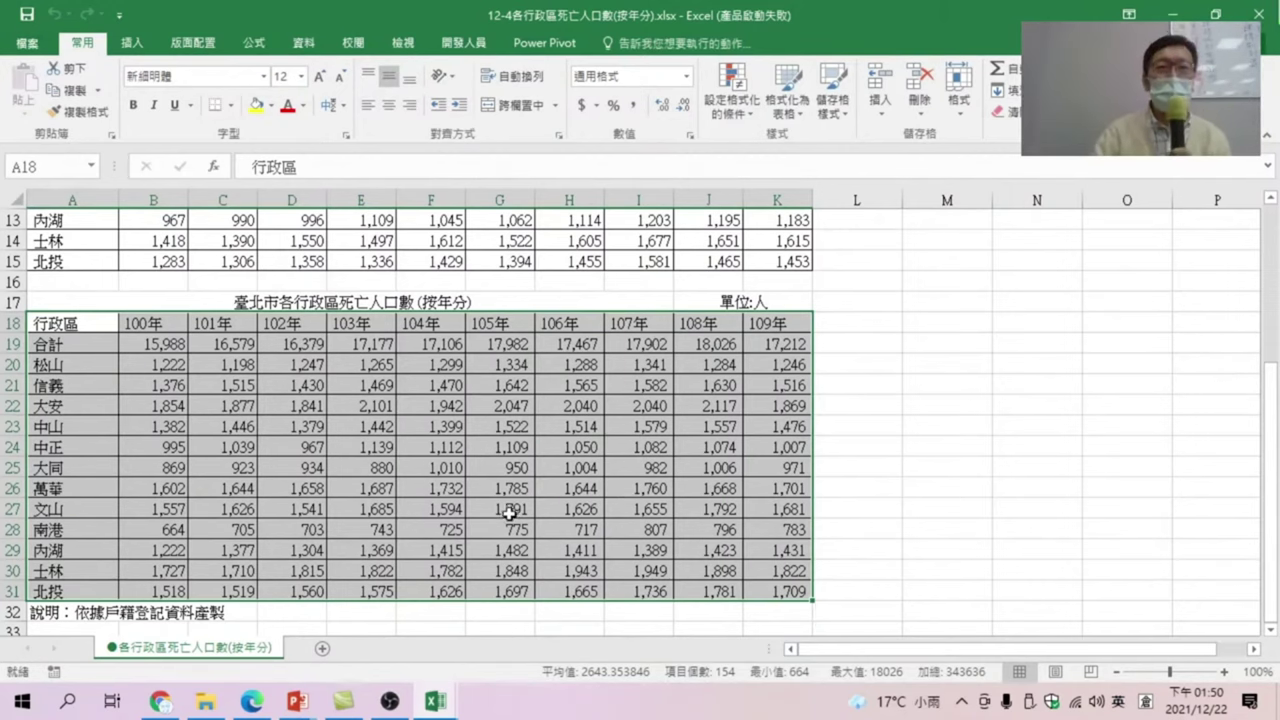
Select the 90–99 deaths table A2:K15 and show the 資料 ribbon commands.
scroll(510, 512, "up", 4)
left_click(428, 368)
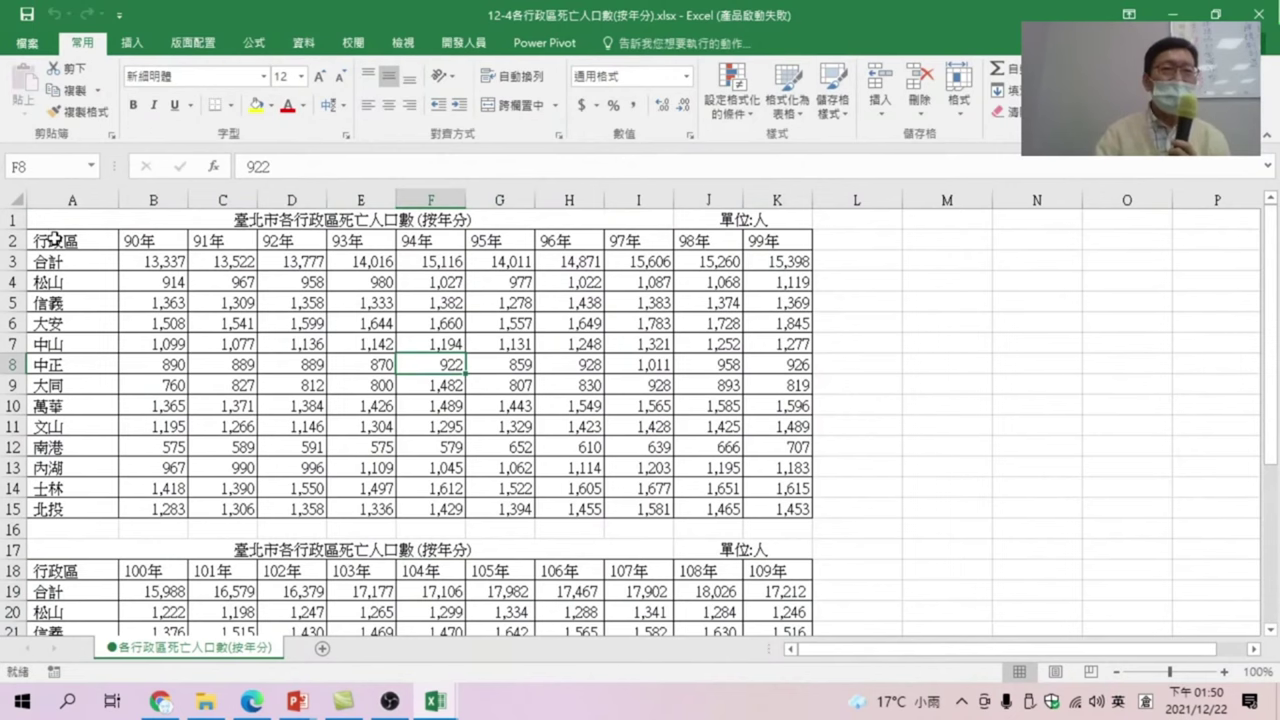
left_click_drag(55, 240, 770, 512)
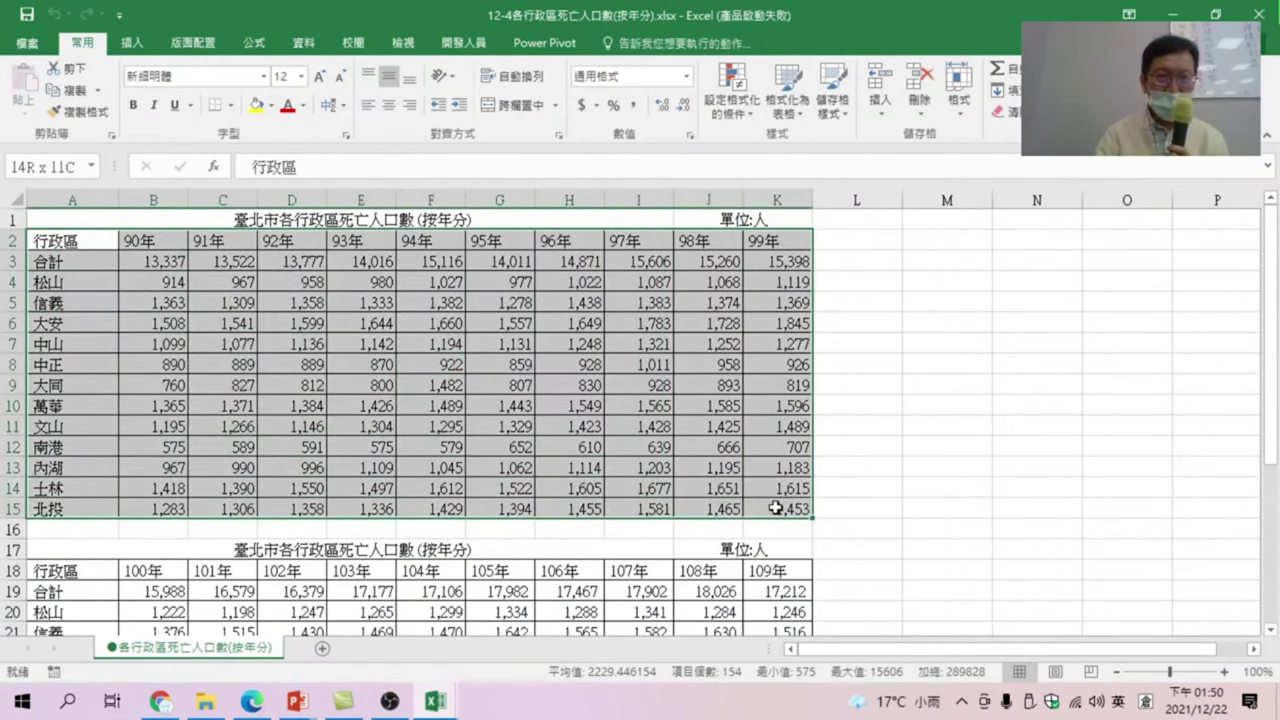
left_click(305, 43)
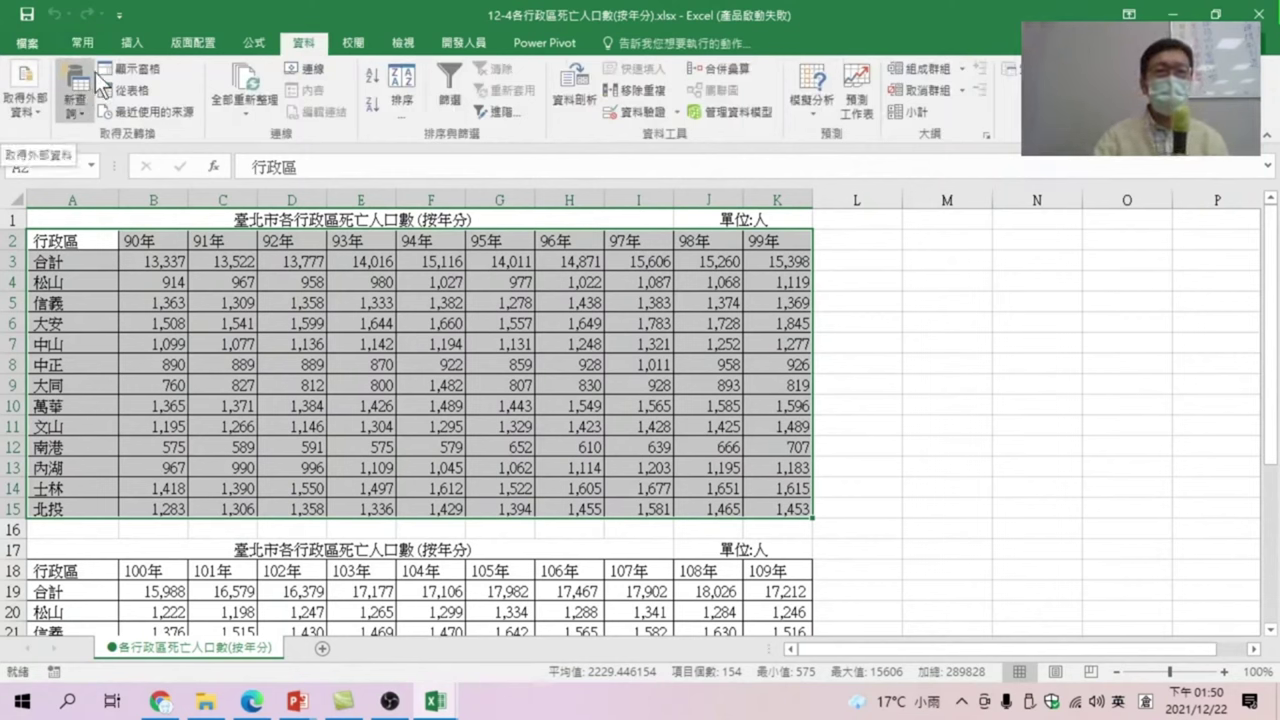
Make A2:K15 a table with headers and load it into Power Query as 表格1.
key("ctrl+t")
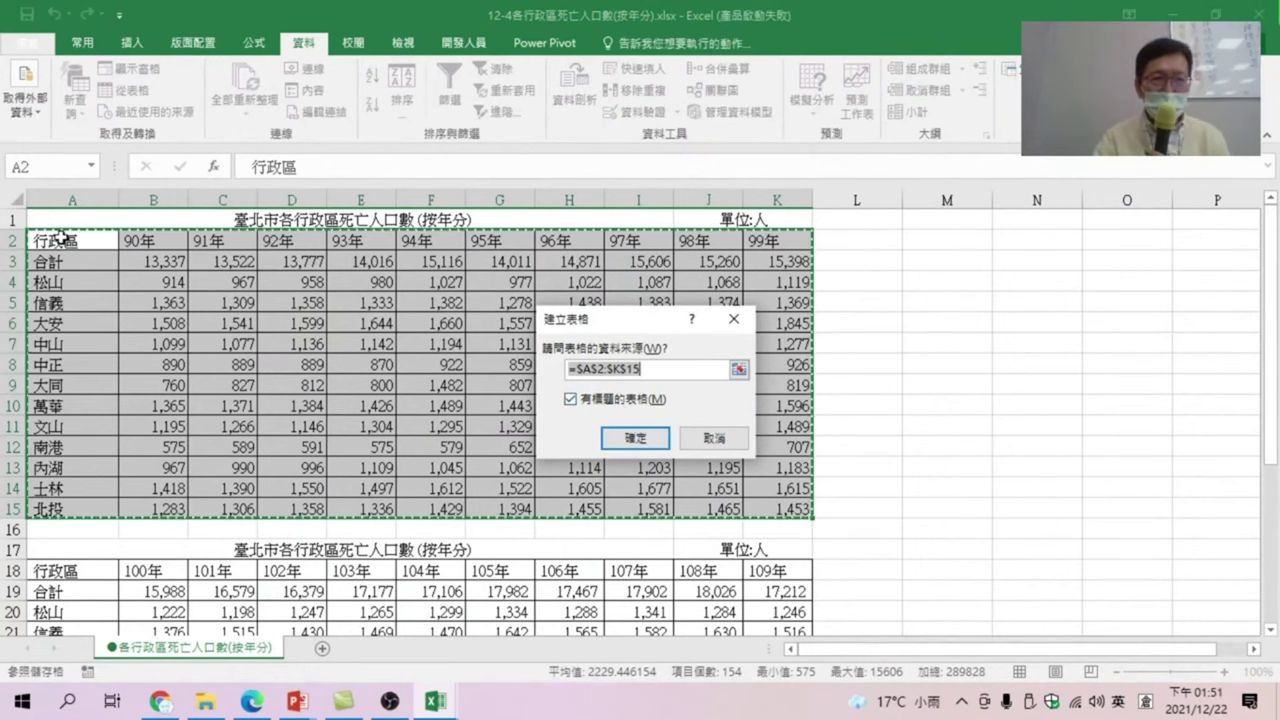
left_click(635, 437)
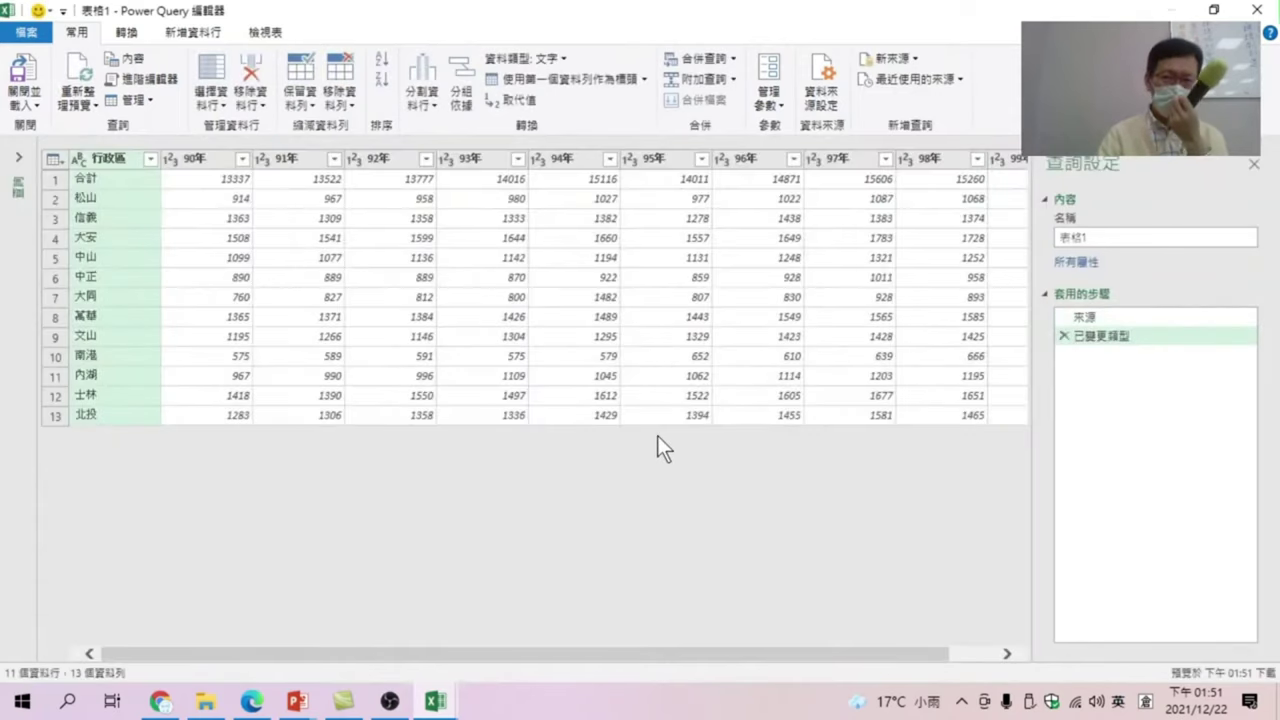
Uncheck 合計 in the 行政區 filter so only the 12 district rows remain.
left_click(149, 159)
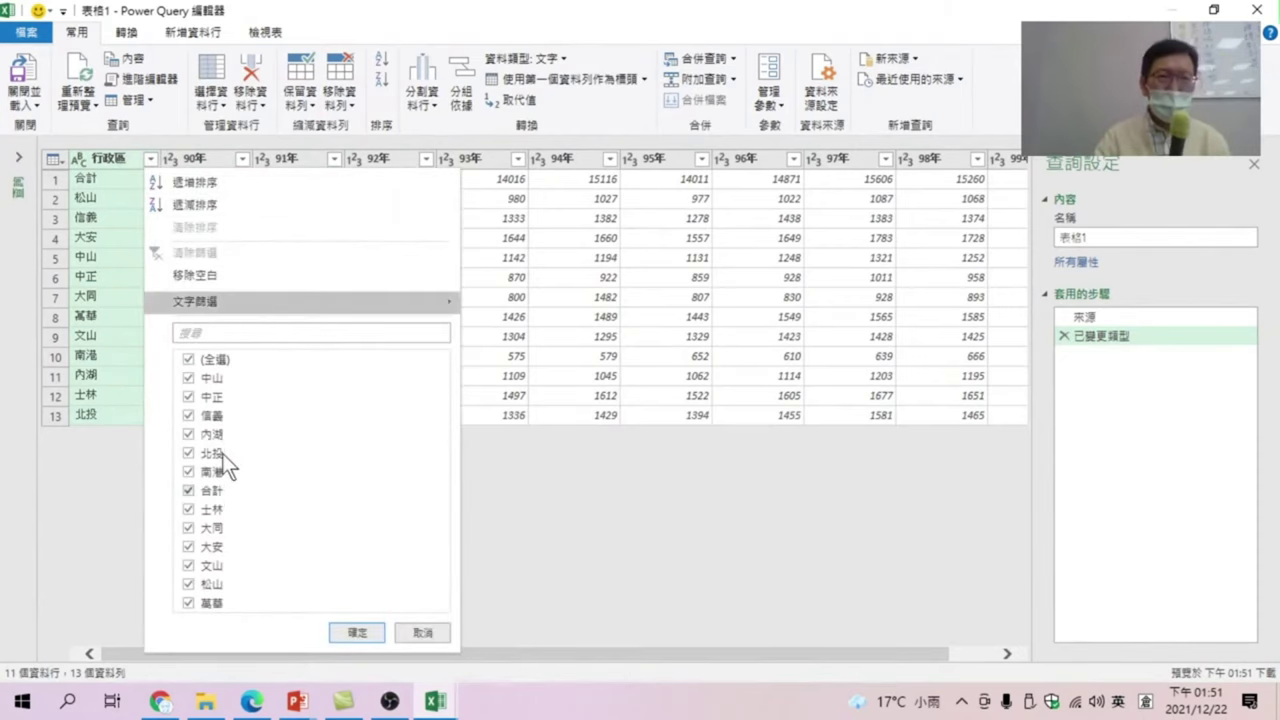
left_click(149, 160)
left_click(149, 160)
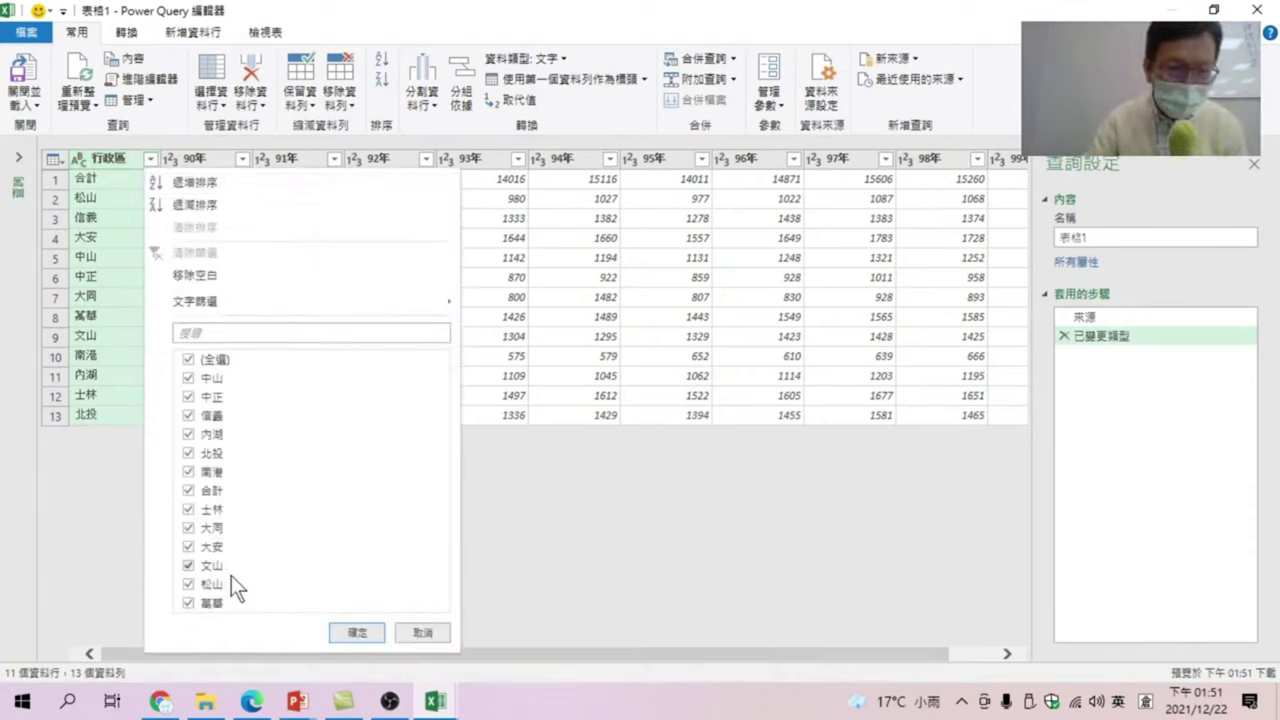
left_click(189, 491)
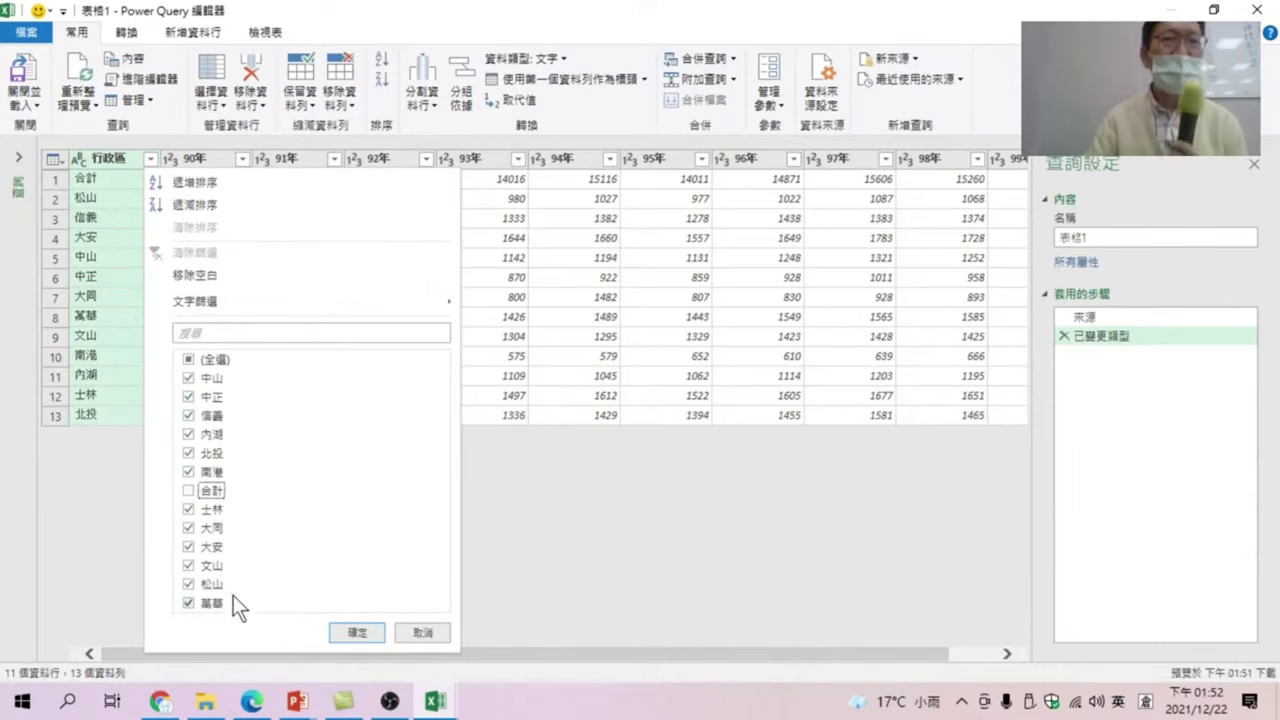
left_click(357, 632)
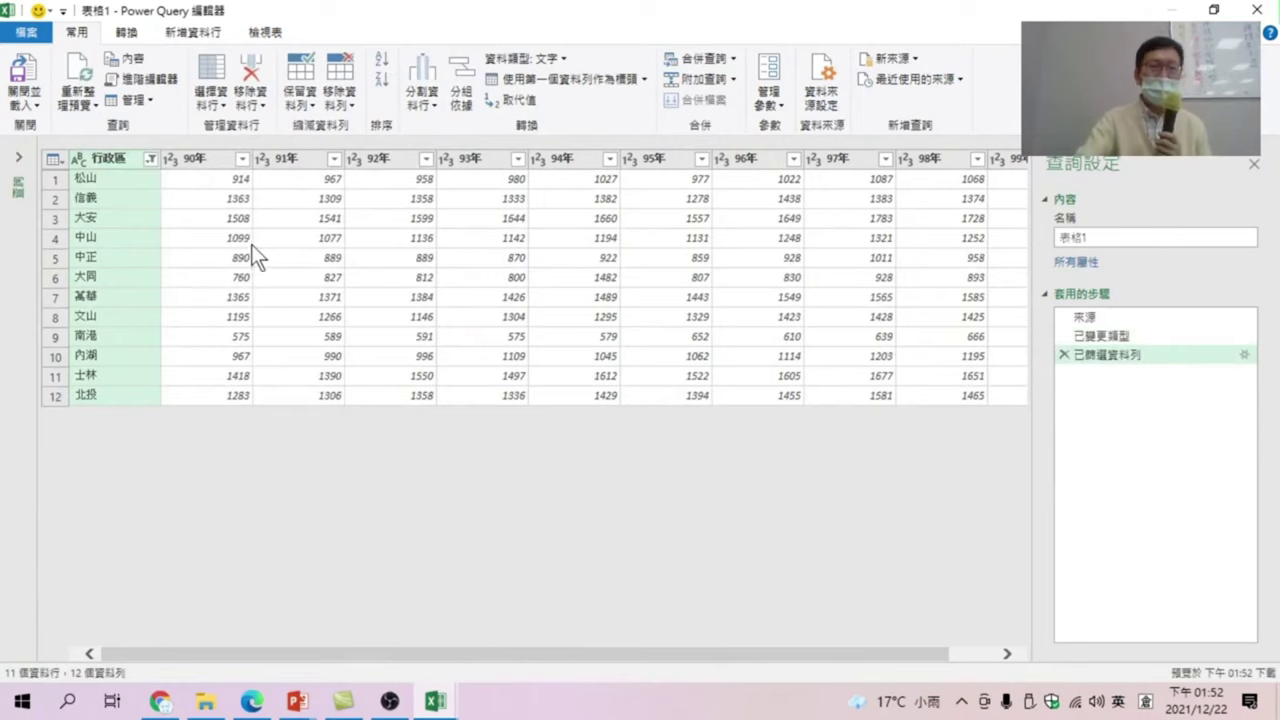
left_click(221, 157)
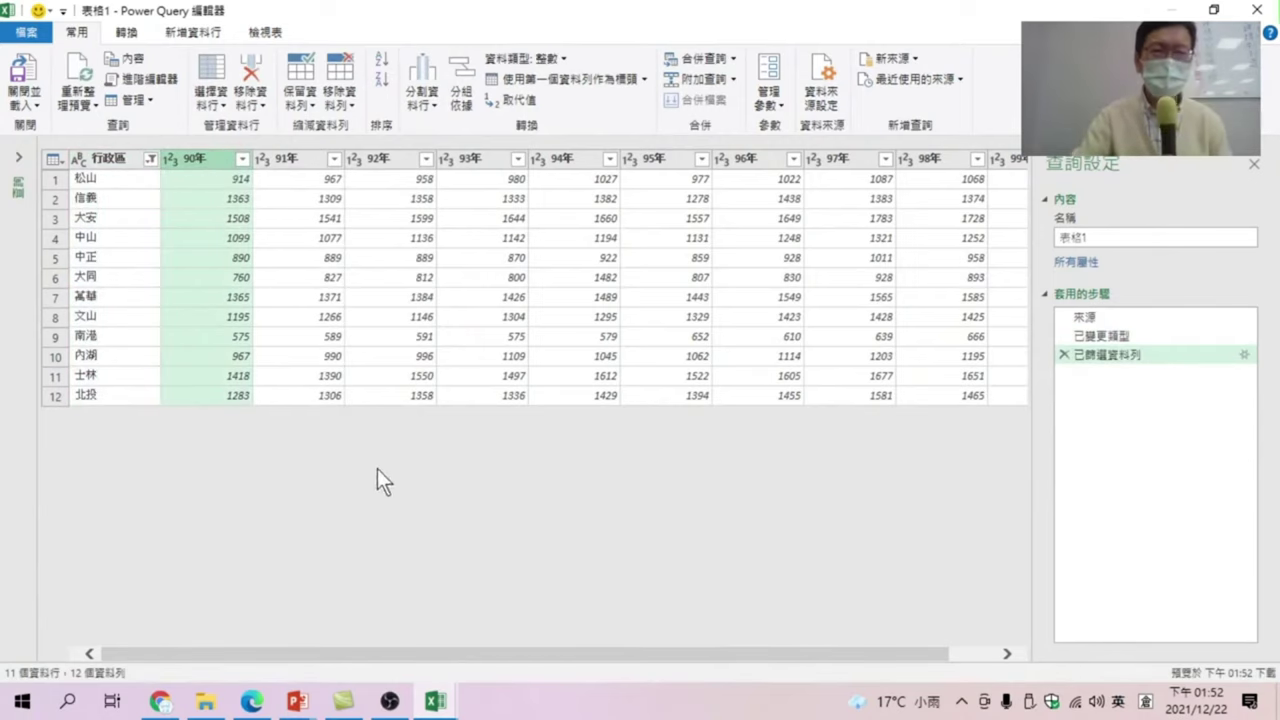
Select columns 90年 through 99年 and unpivot them into rows.
left_click_drag(294, 653, 728, 664)
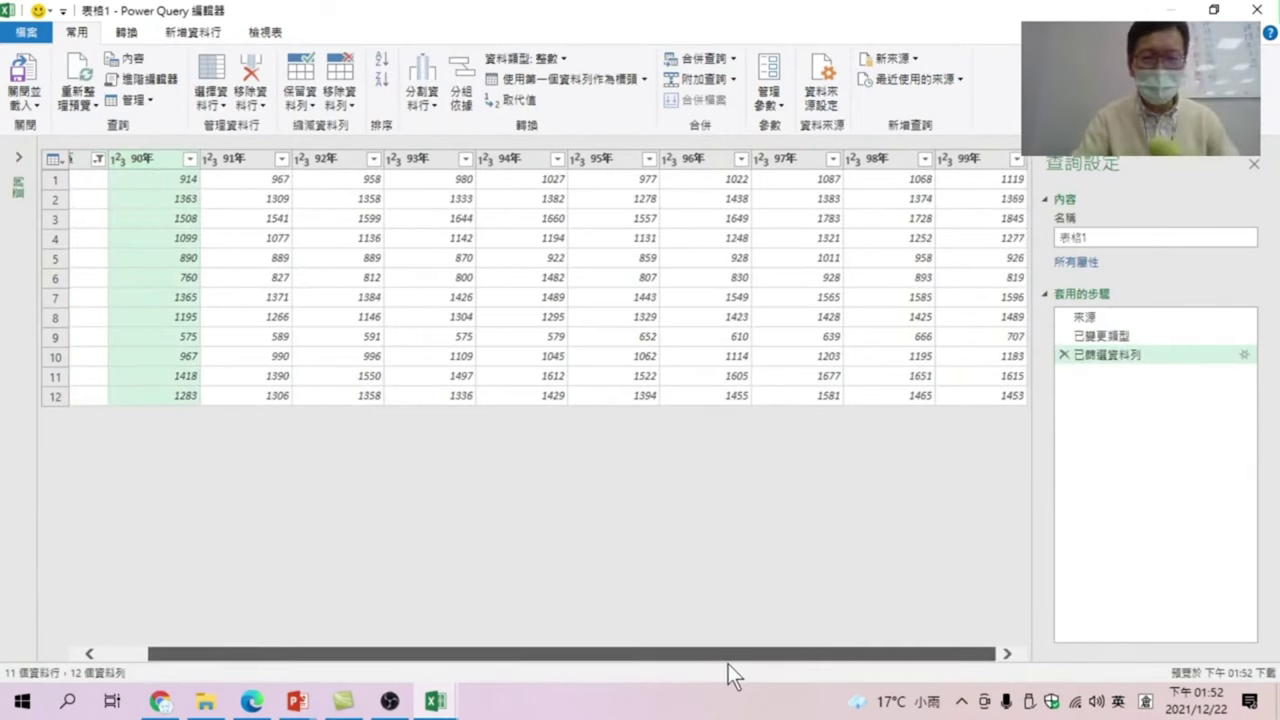
left_click(982, 158, "shift")
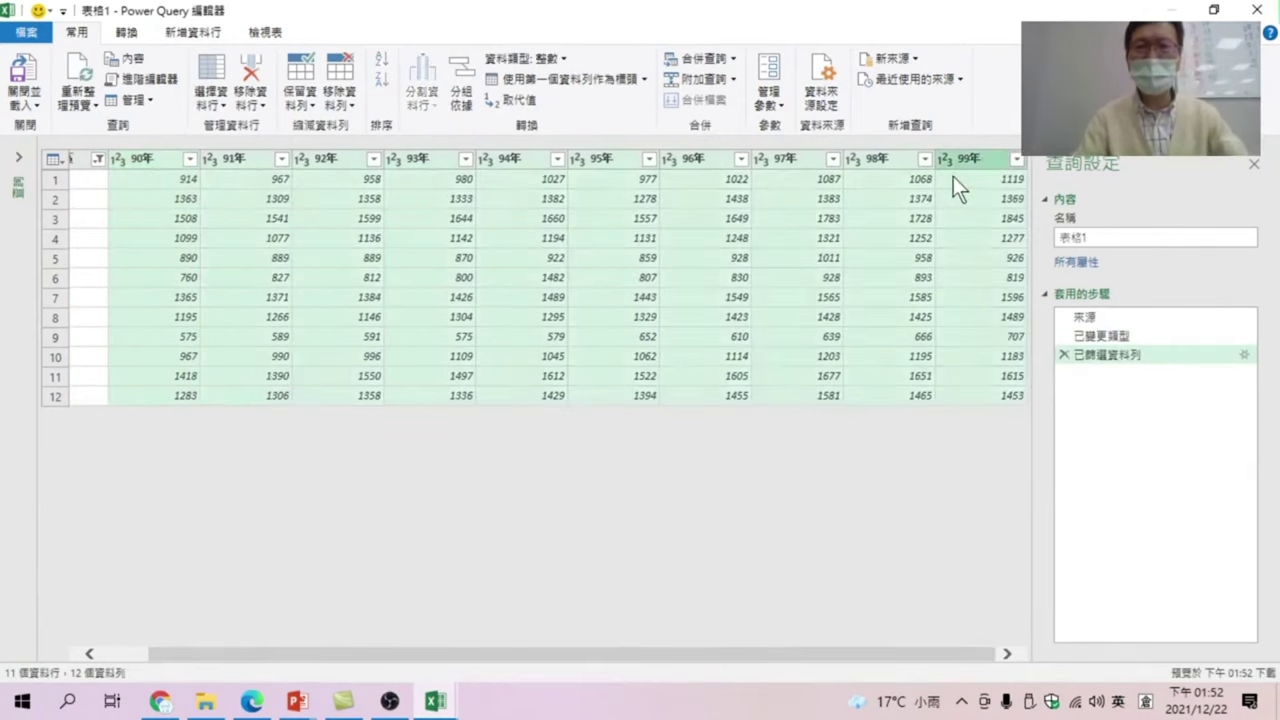
left_click(128, 36)
left_click(443, 58)
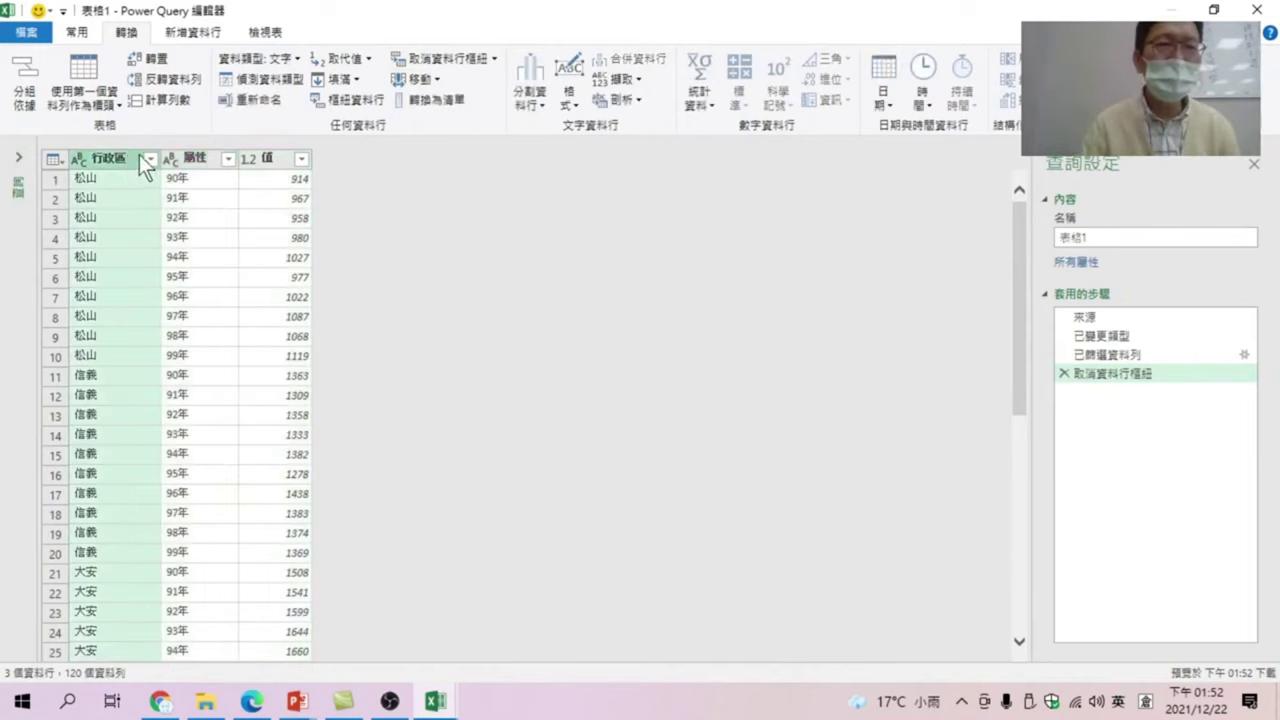
Rename the 屬性 column to 民國年 and begin renaming the value column.
left_click(124, 156)
left_click(199, 156)
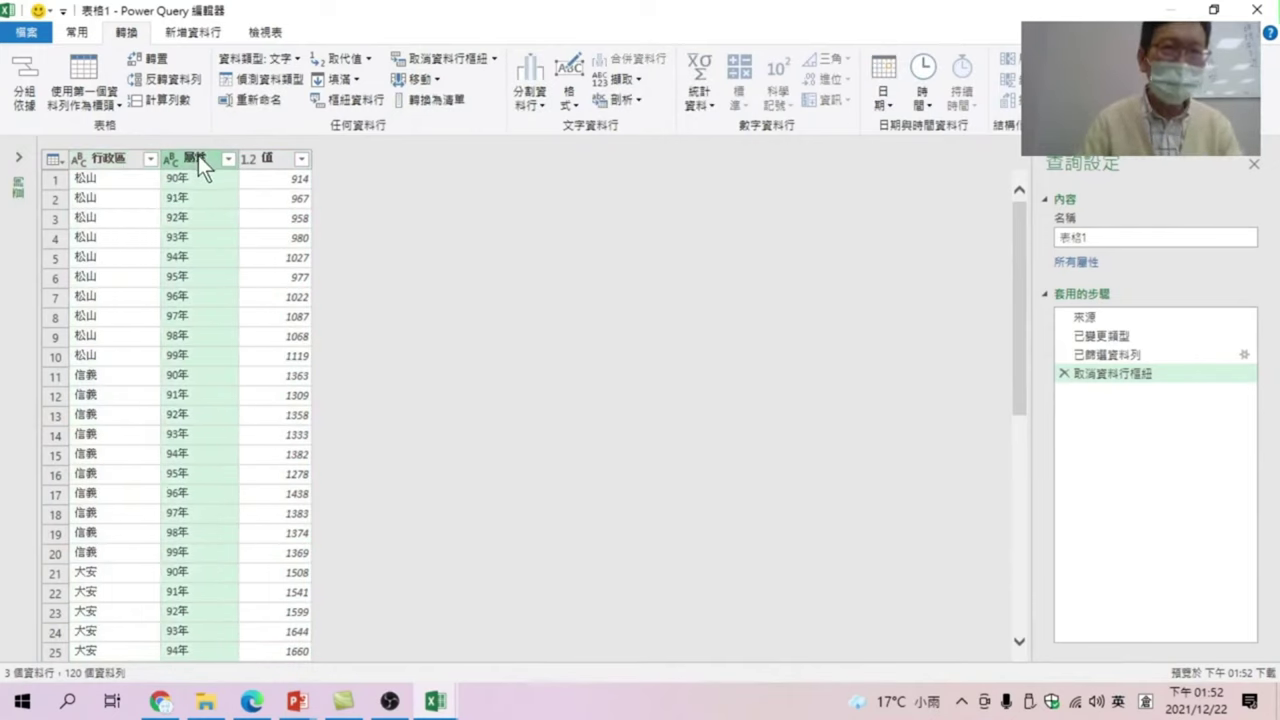
double_click(202, 156)
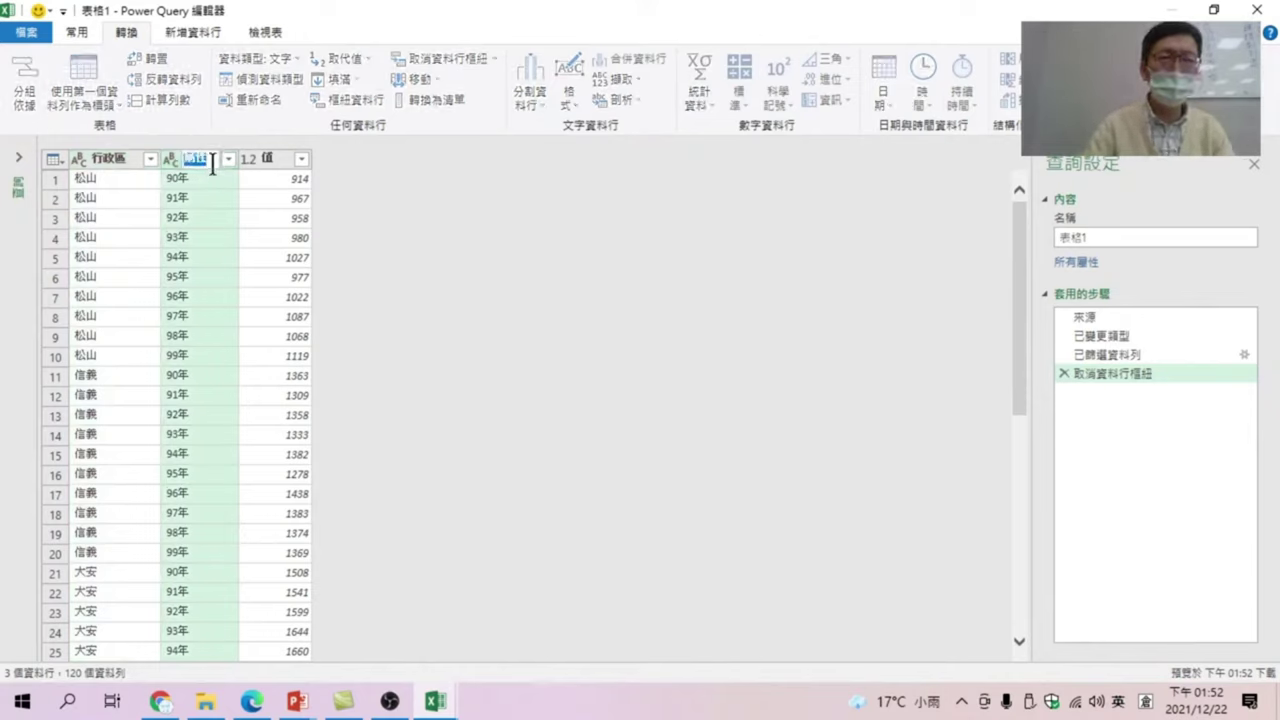
key("BackSpace")
key("Down")
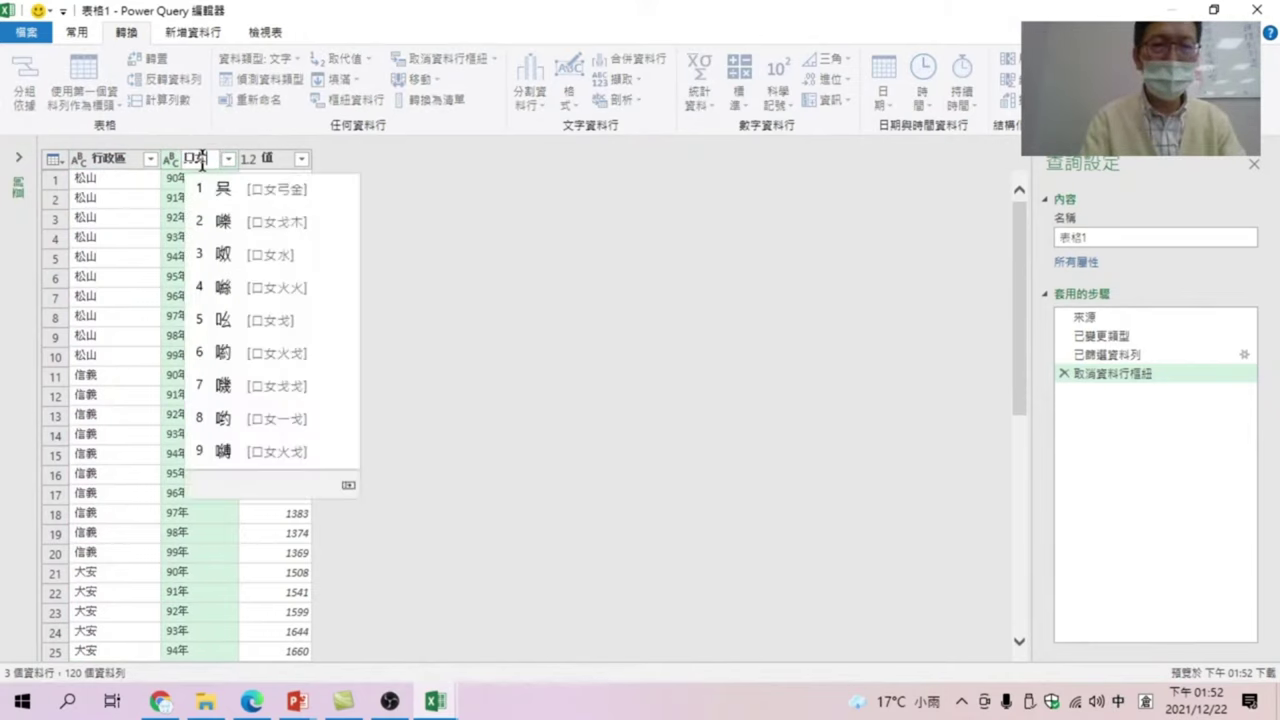
key("Return")
type("國年")
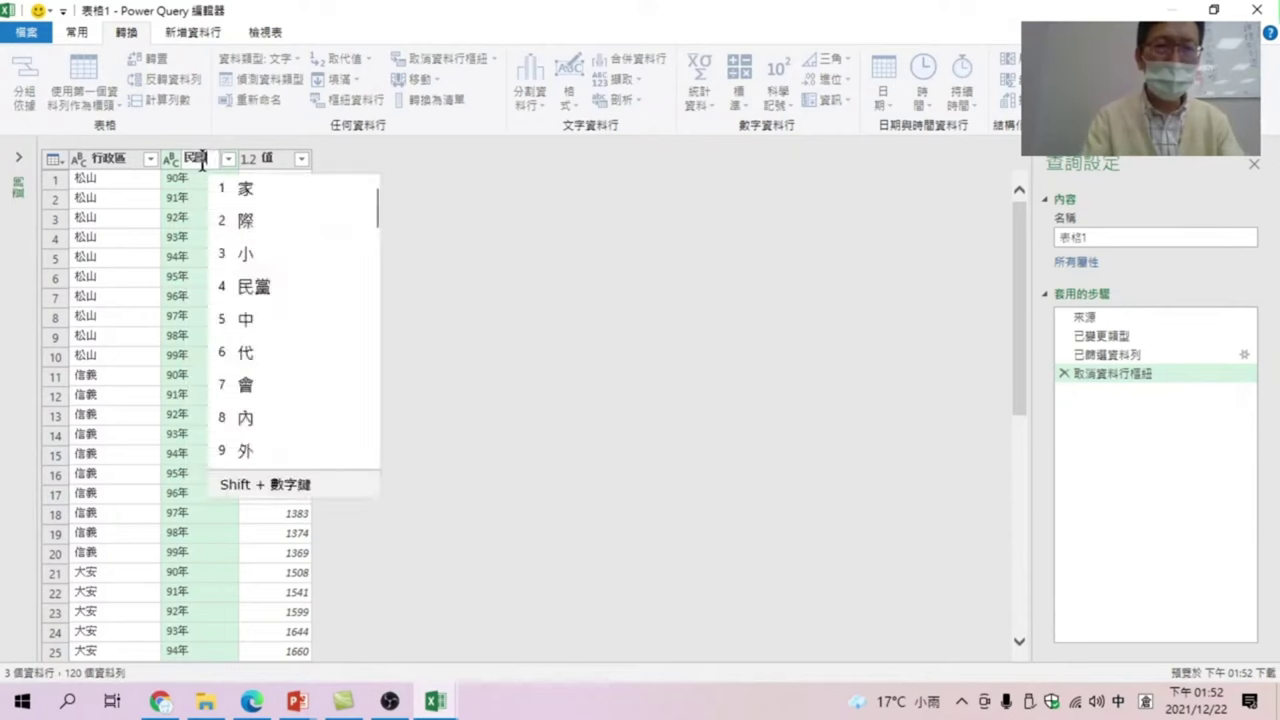
key("Return")
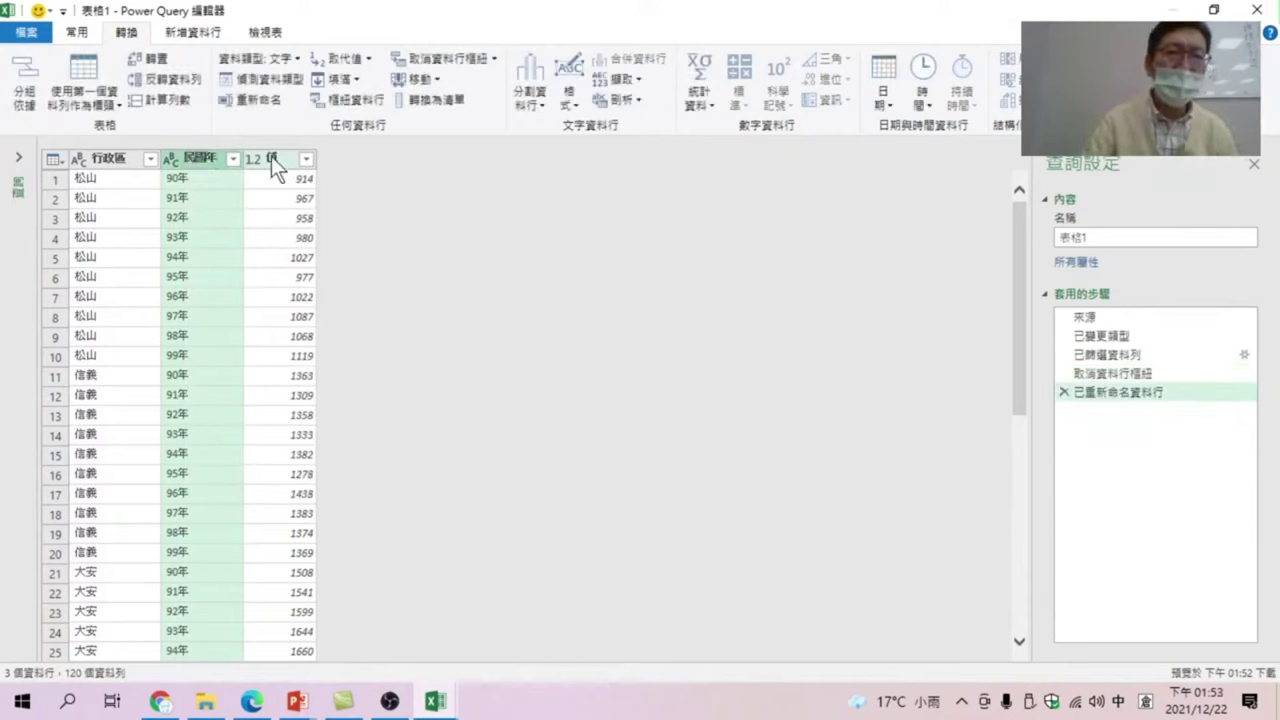
right_click(271, 156)
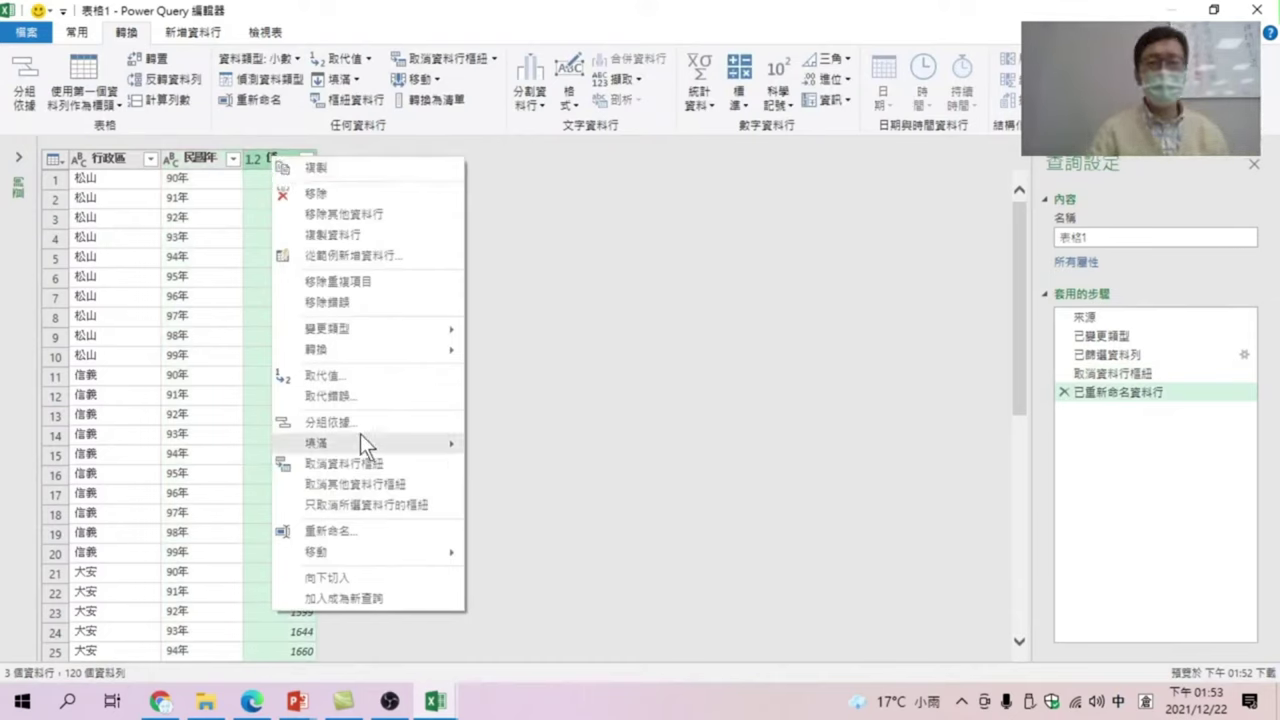
left_click(346, 531)
type("死亡")
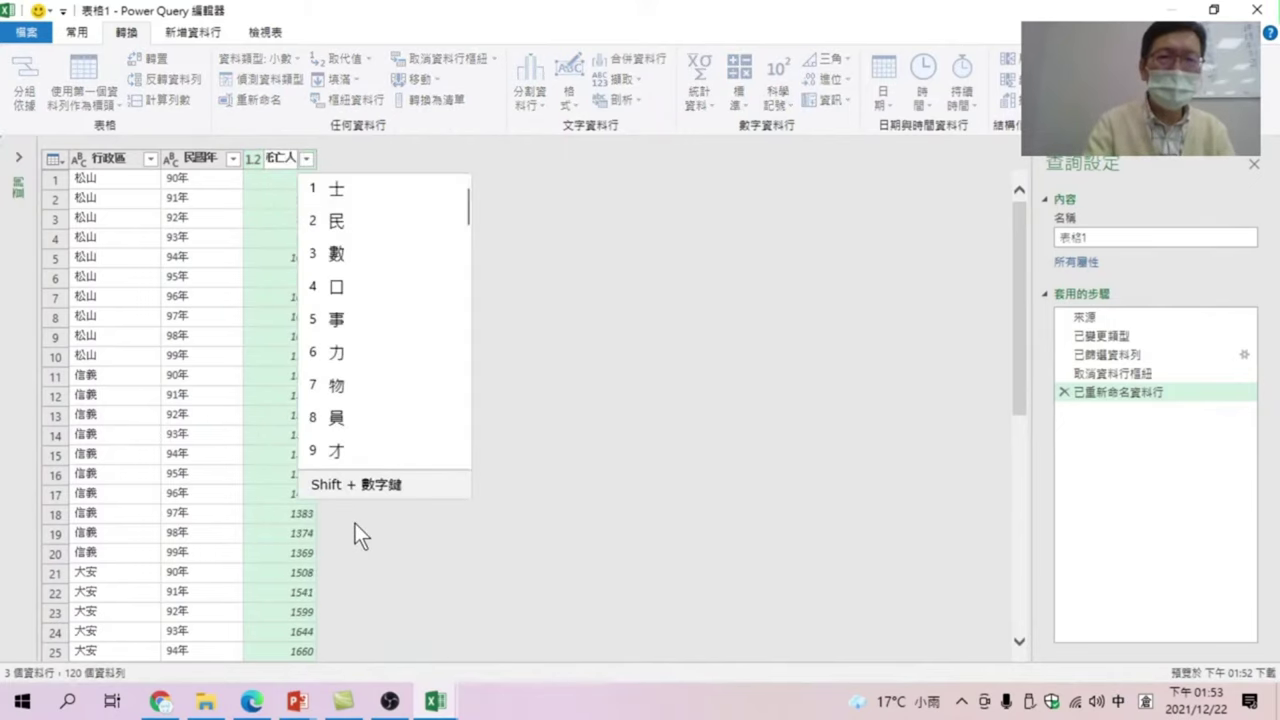
Name the value column 死亡人口數 and review the 120 unpivoted district rows.
type("人口數")
key("Return")
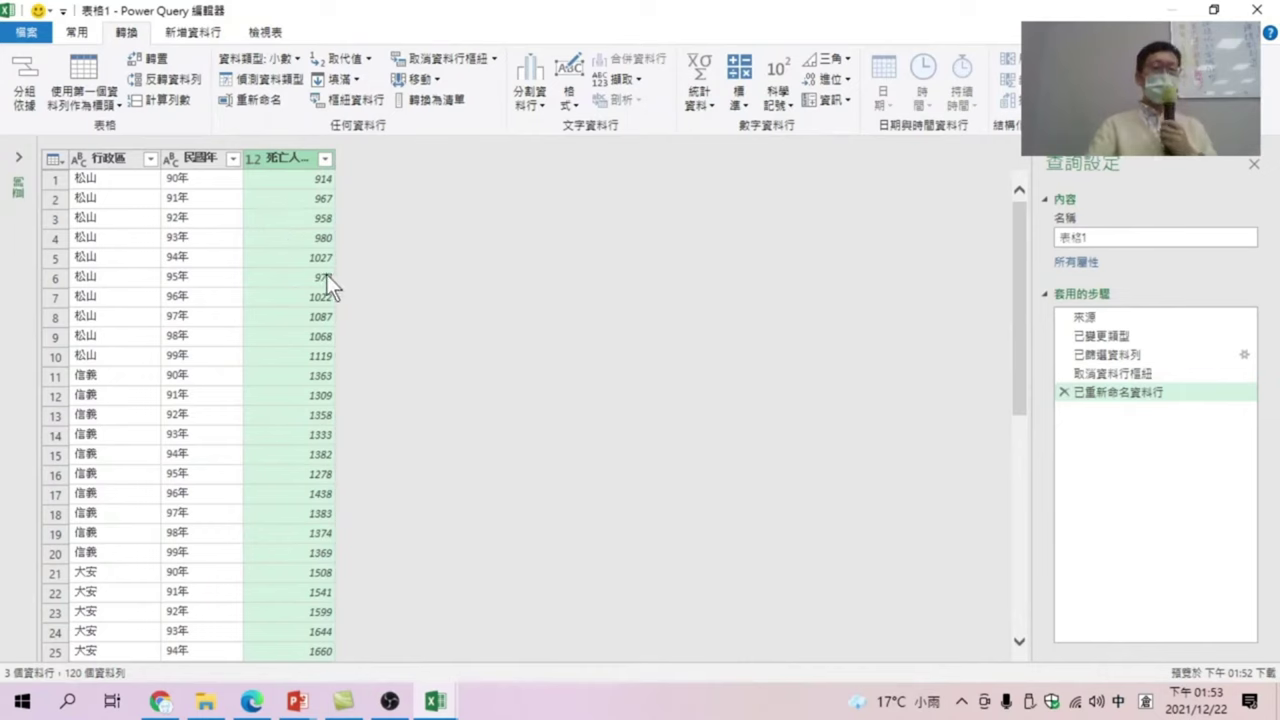
scroll(324, 282, "down", 2)
scroll(314, 288, "down", 2)
scroll(314, 288, "down", 1)
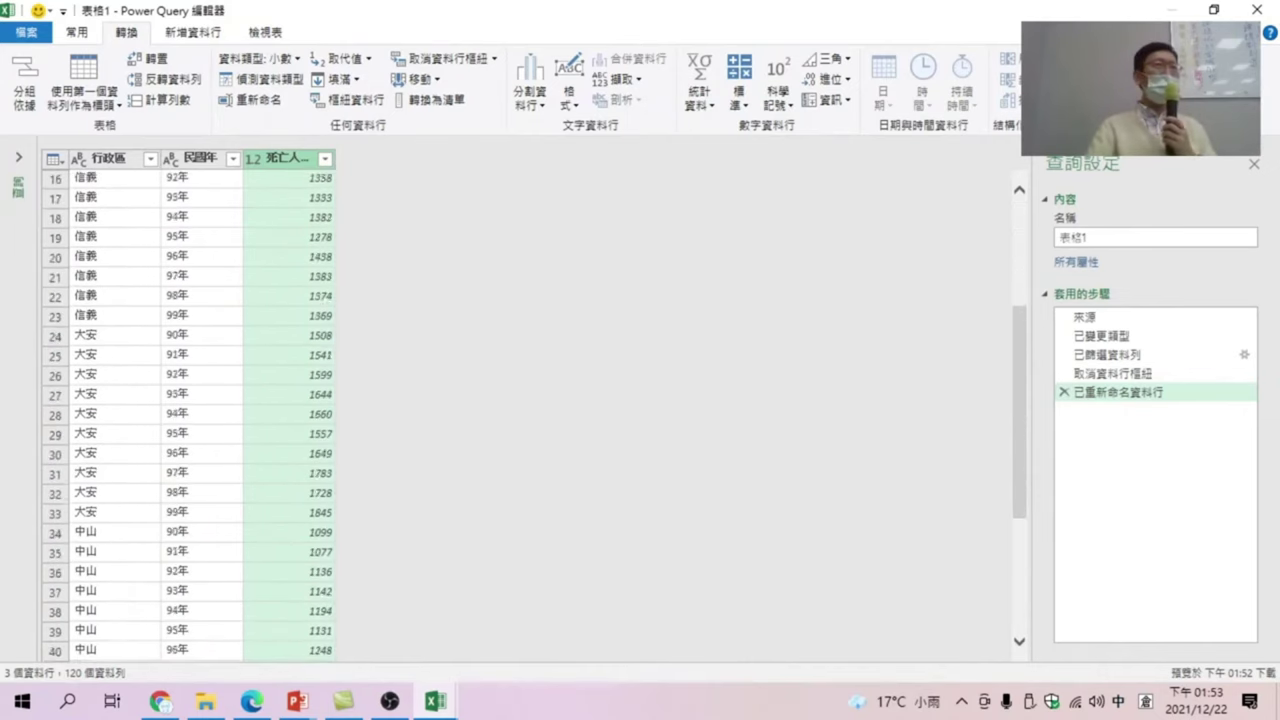
scroll(318, 275, "up", 5)
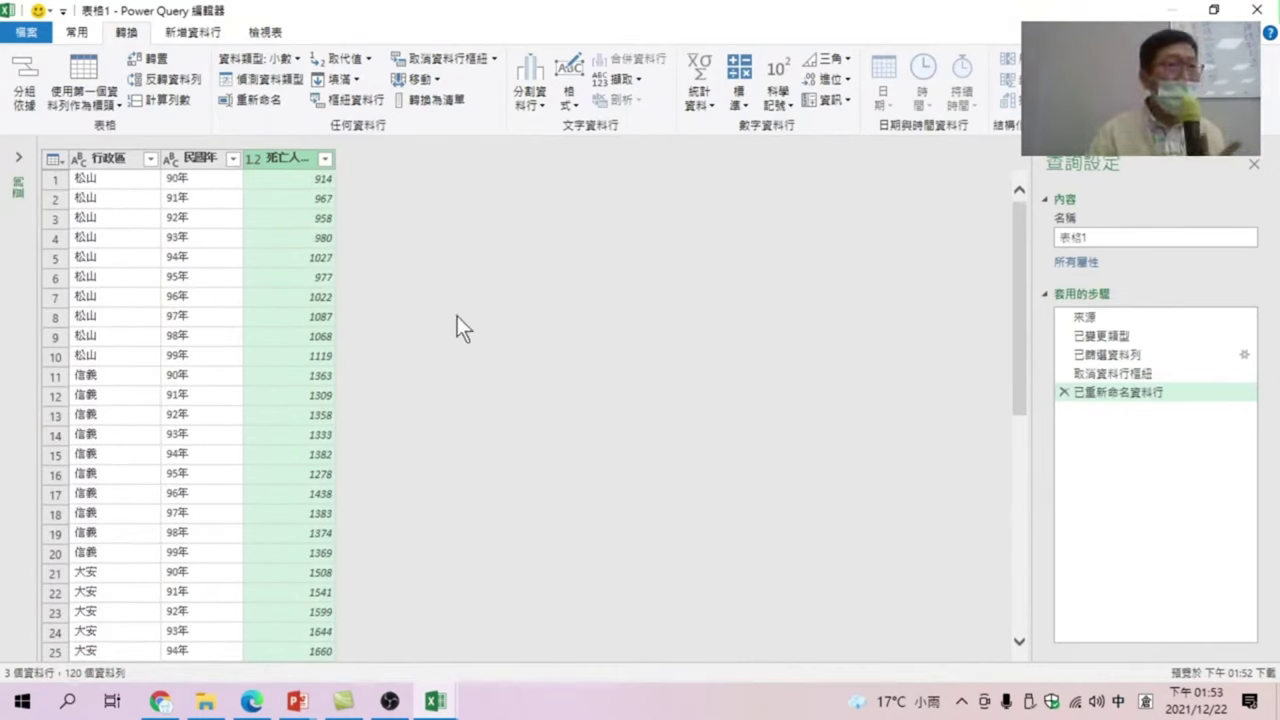
right_click(196, 160)
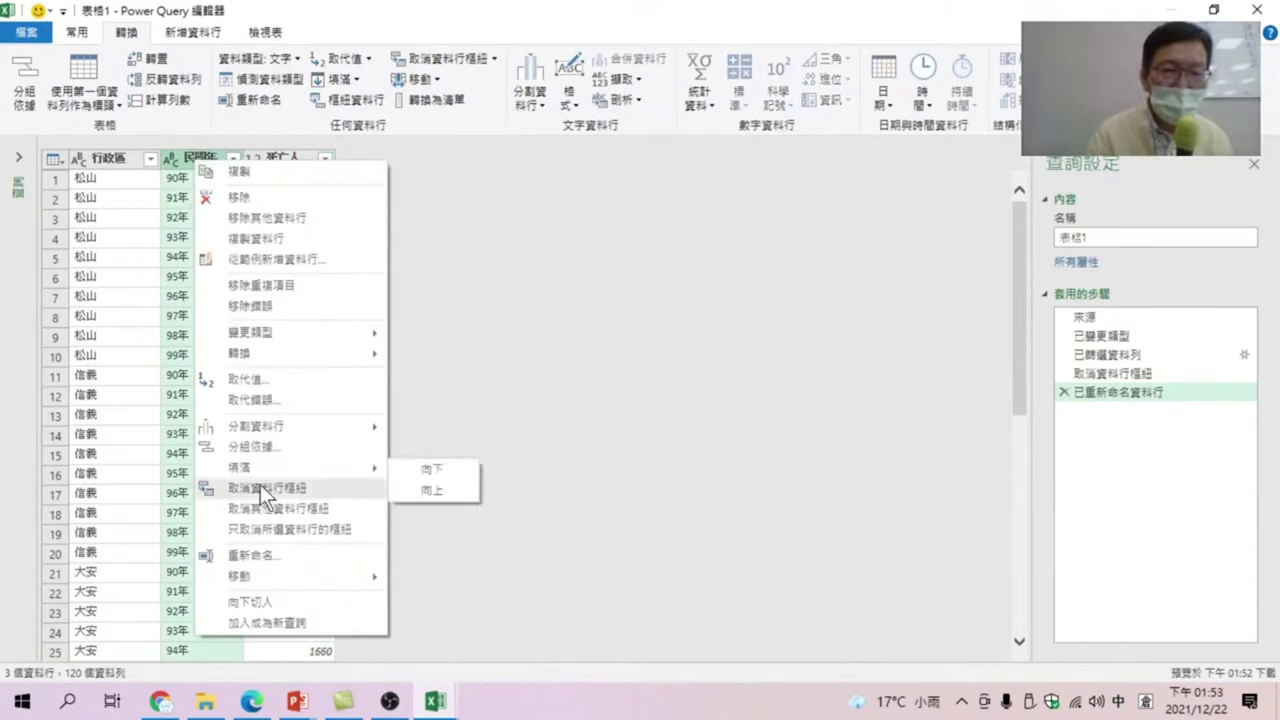
left_click(559, 371)
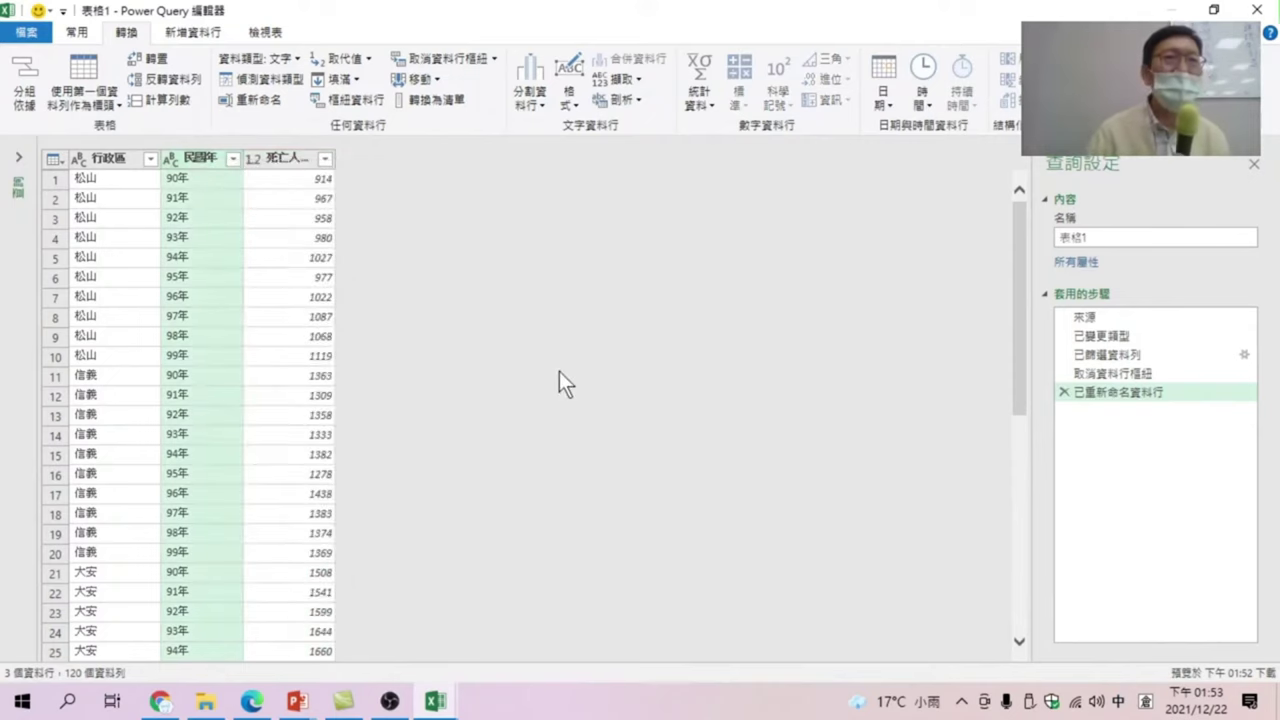
left_click(118, 157)
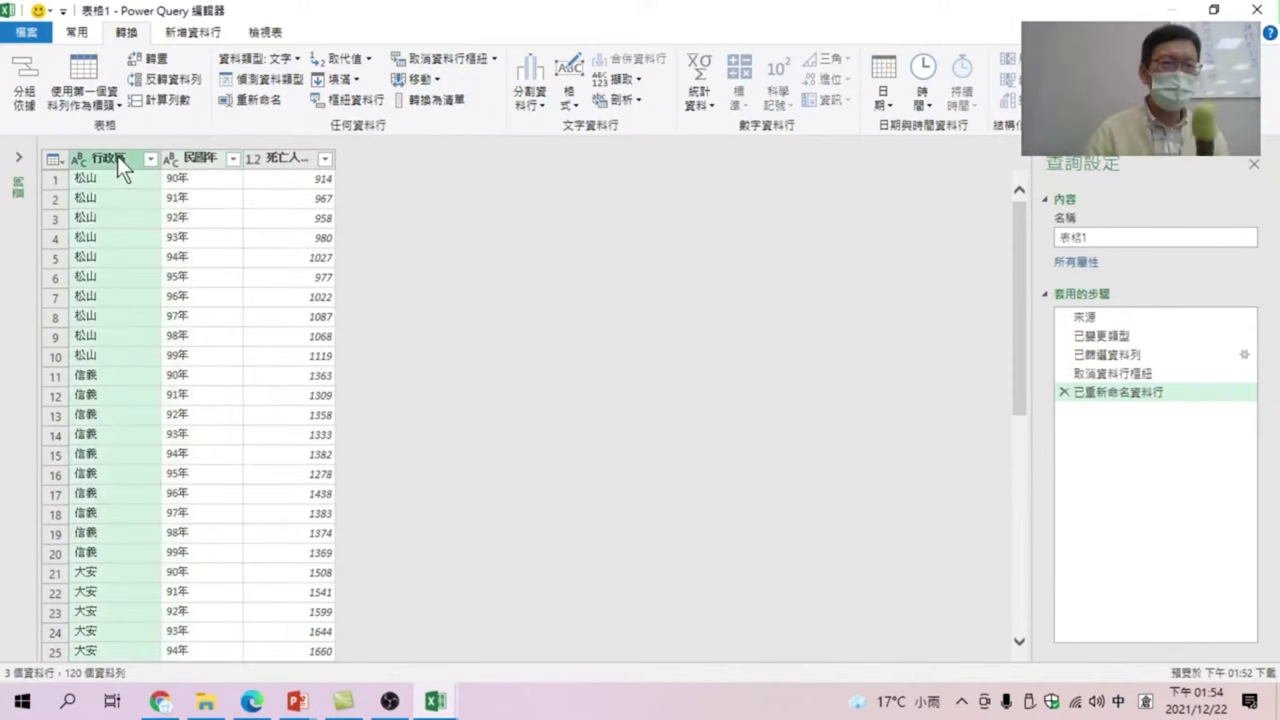
left_click(88, 32)
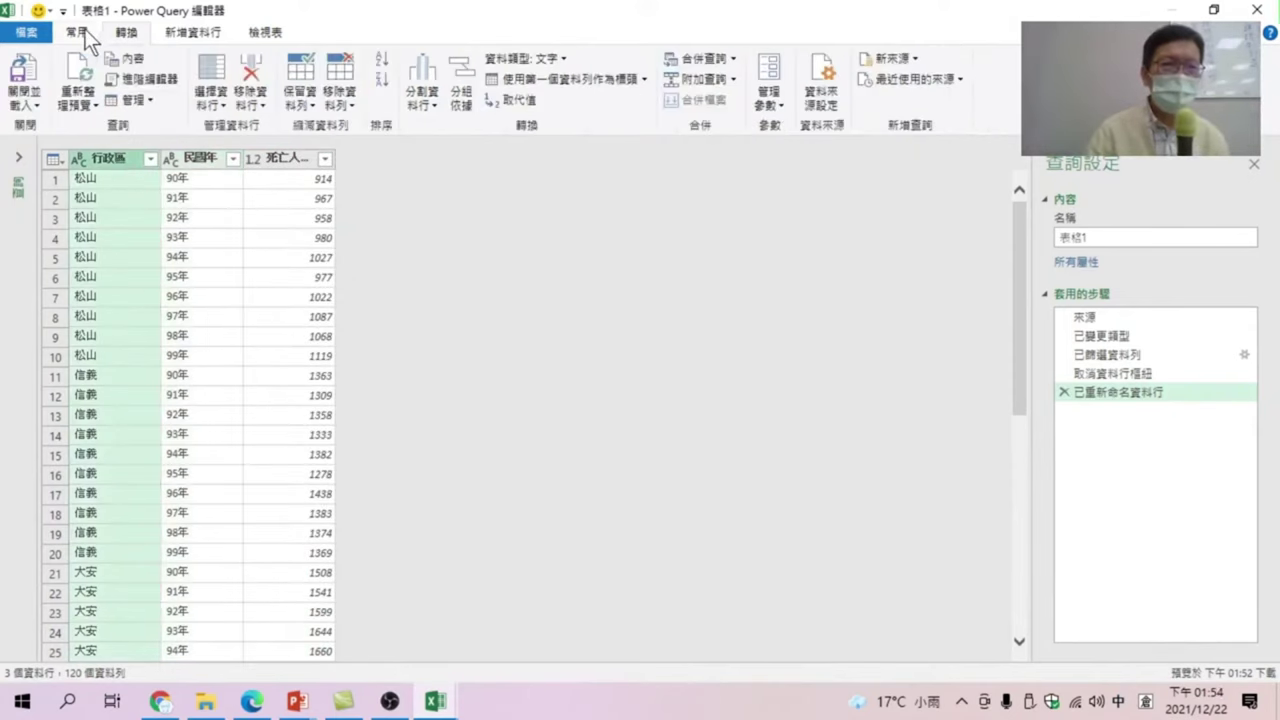
Load the previous query result to a new worksheet, then return to the district death sheet's 100–109 table.
left_click(25, 70)
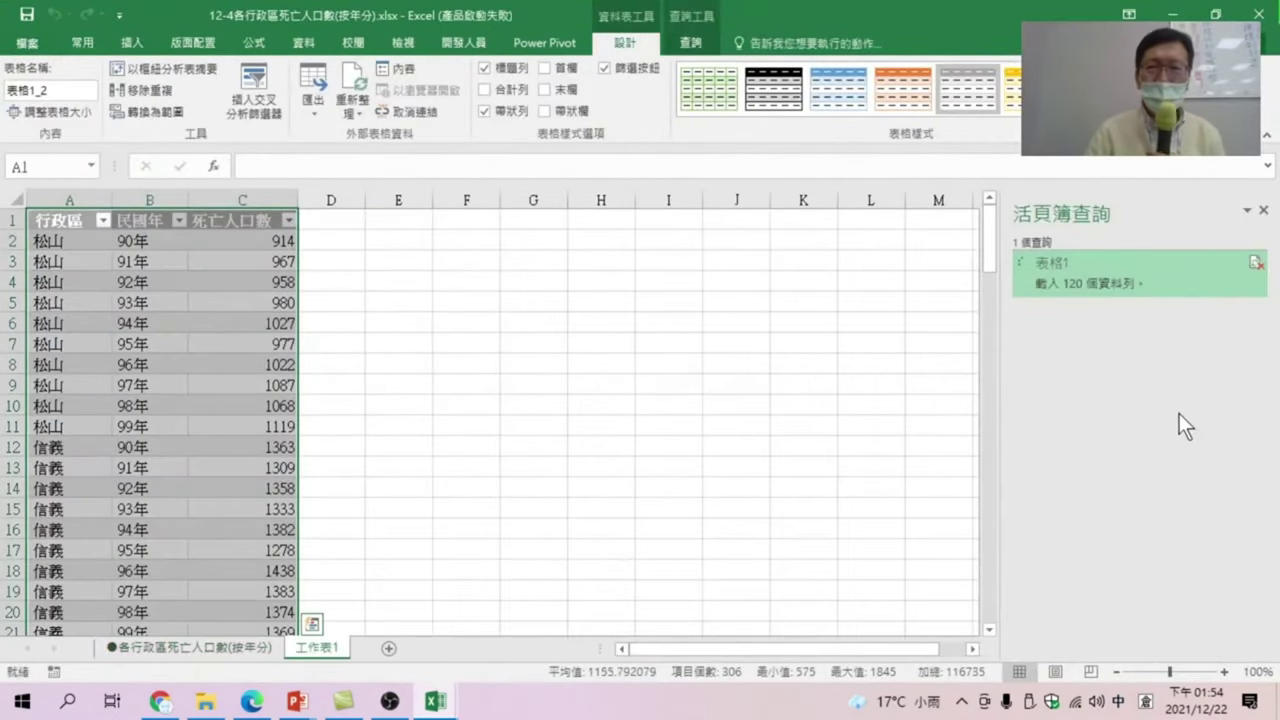
left_click(240, 660)
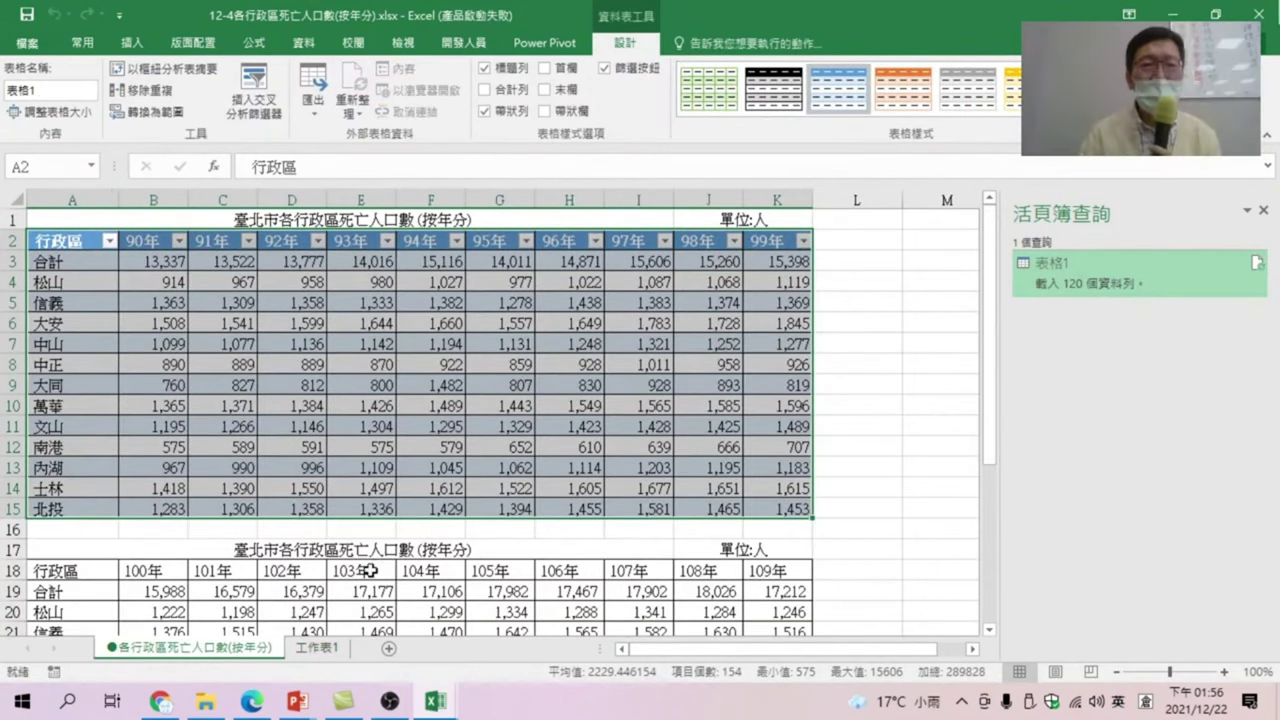
left_click(370, 570)
scroll(370, 570, "down", 2)
scroll(370, 570, "down", 1)
scroll(370, 570, "down", 1)
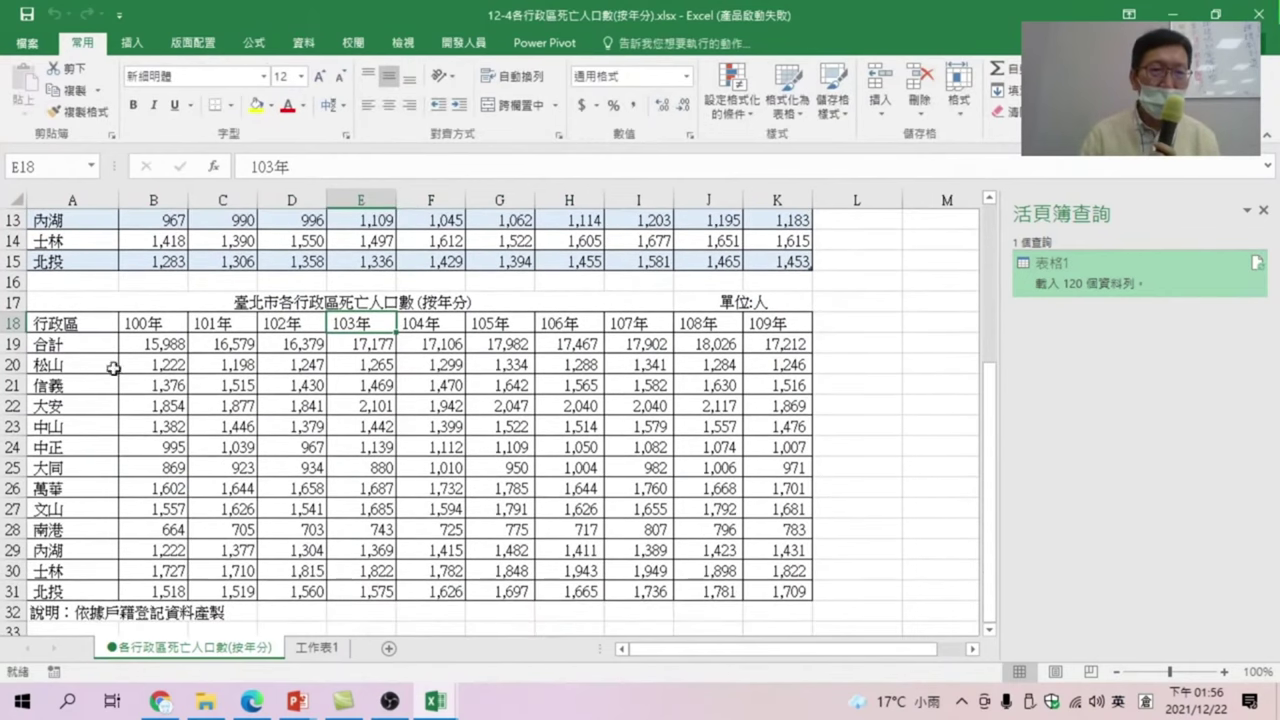
Create a Power Query query from range A18:K31, keeping 'My table has headers' checked.
left_click_drag(80, 324, 786, 583)
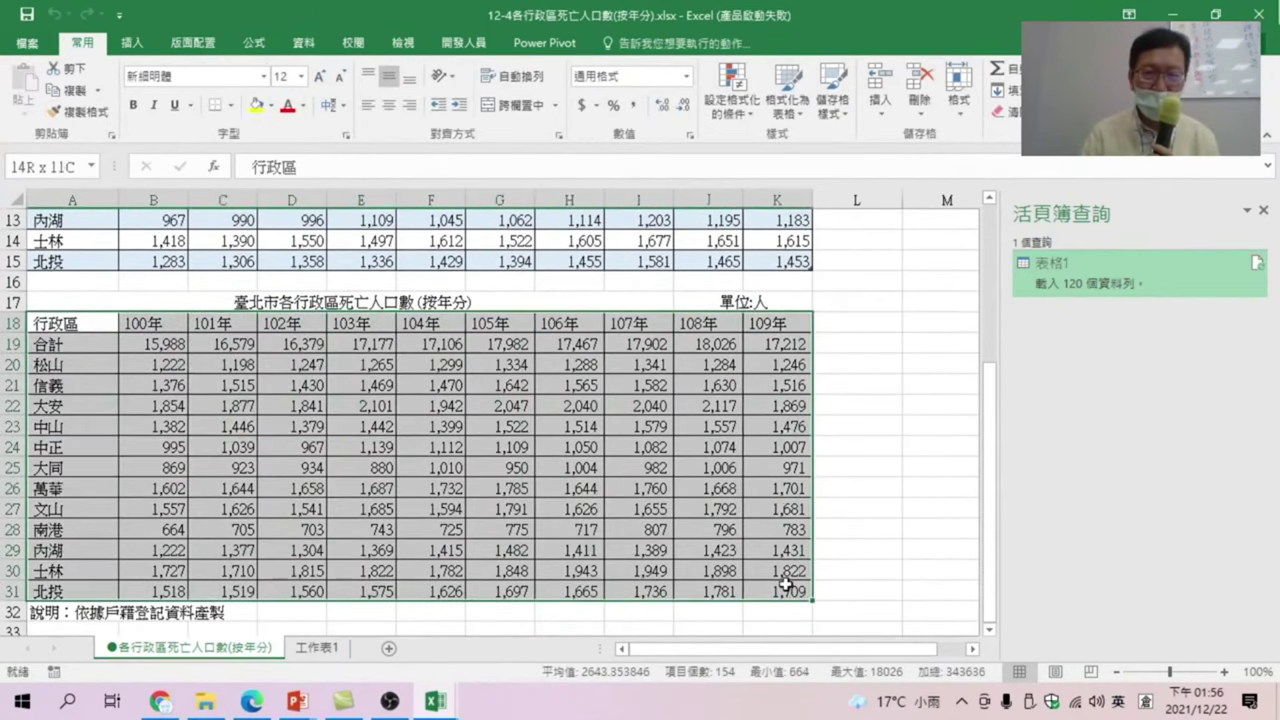
left_click(307, 42)
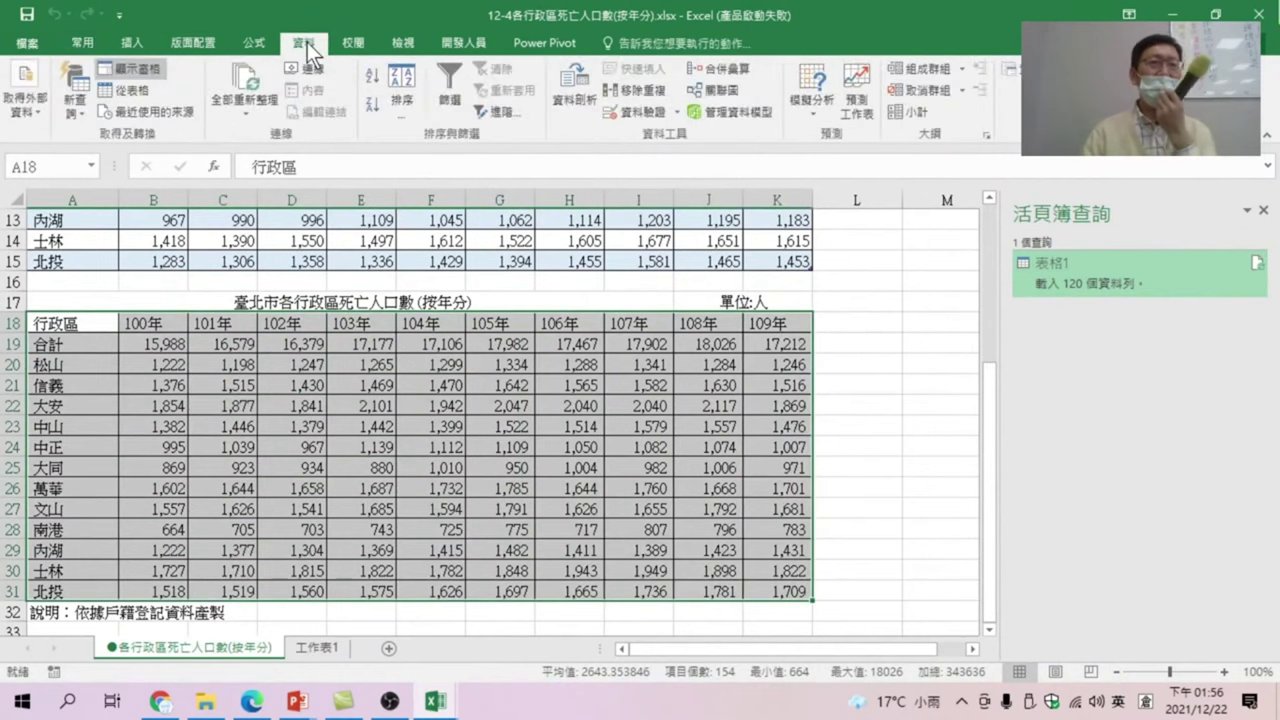
left_click(117, 89)
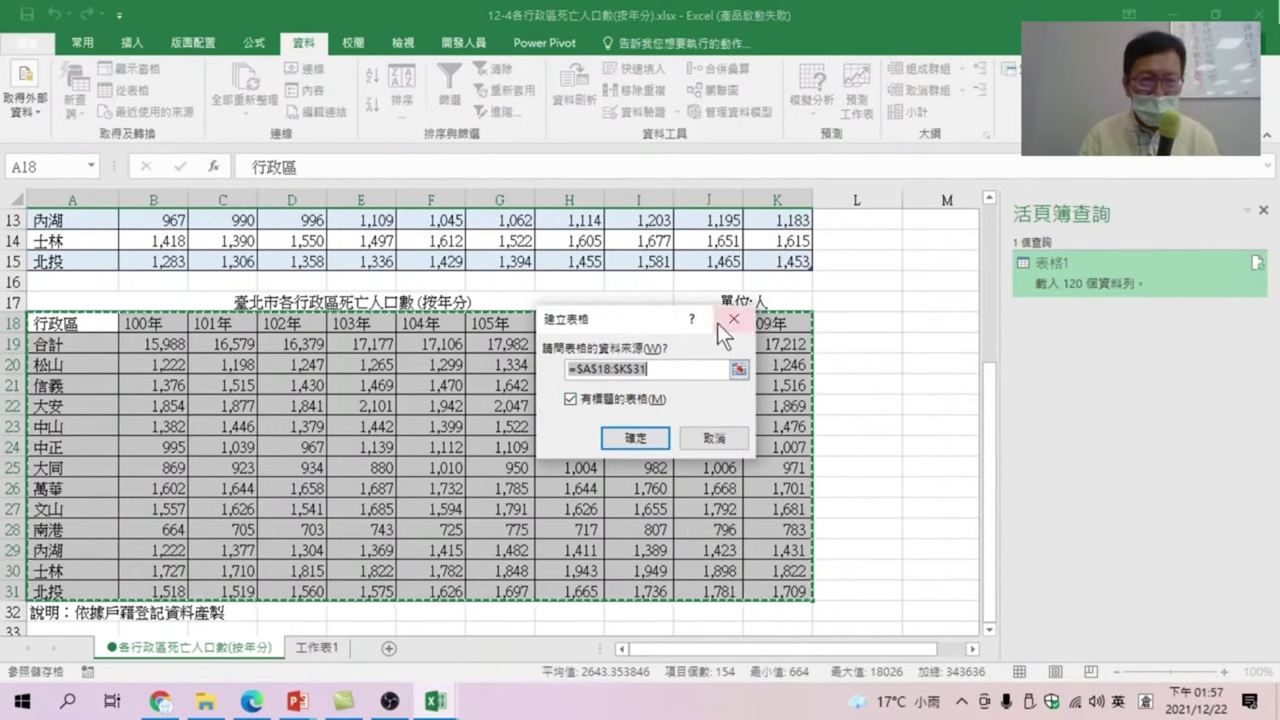
left_click(635, 438)
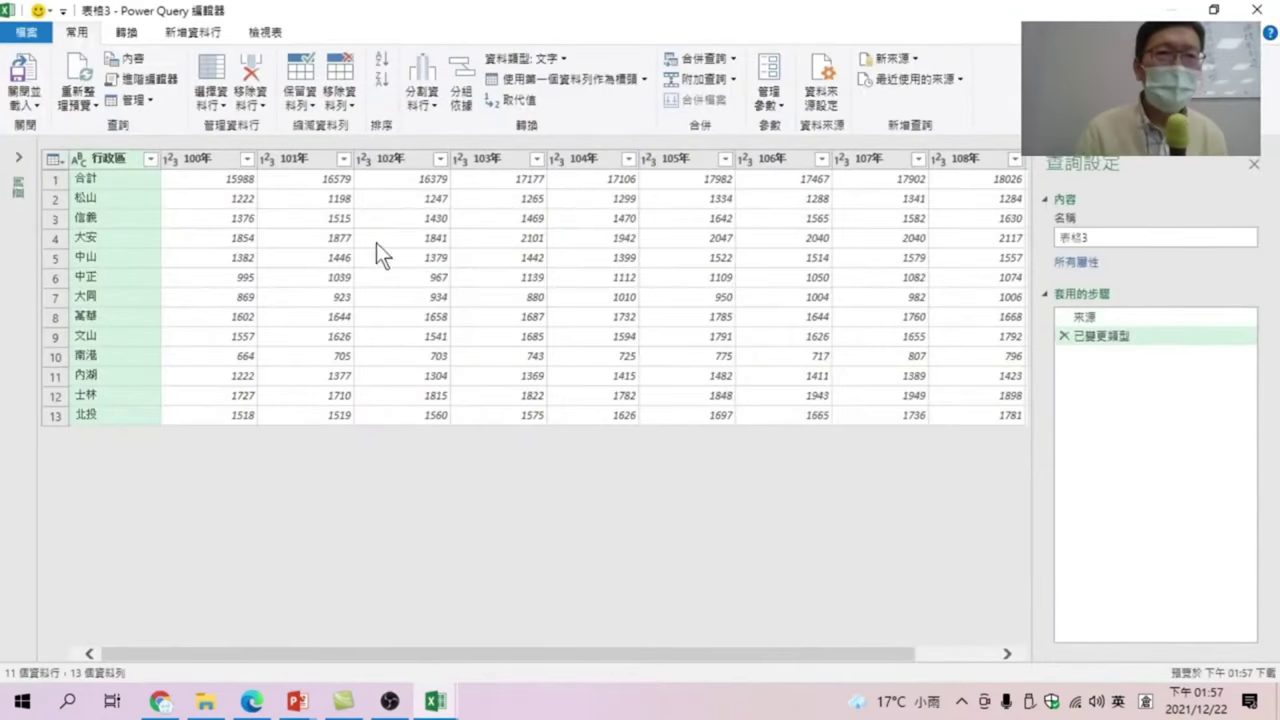
Filter the 行政區 column to exclude the 合計 total row.
left_click(150, 158)
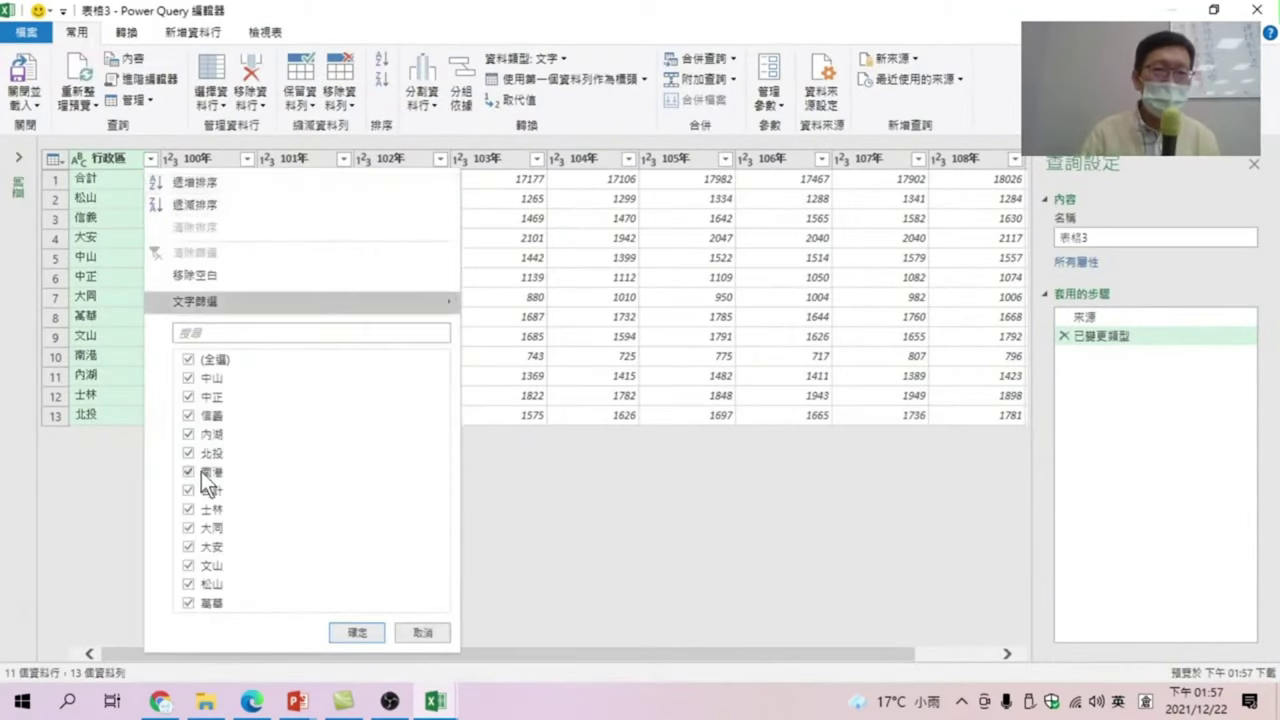
left_click(196, 489)
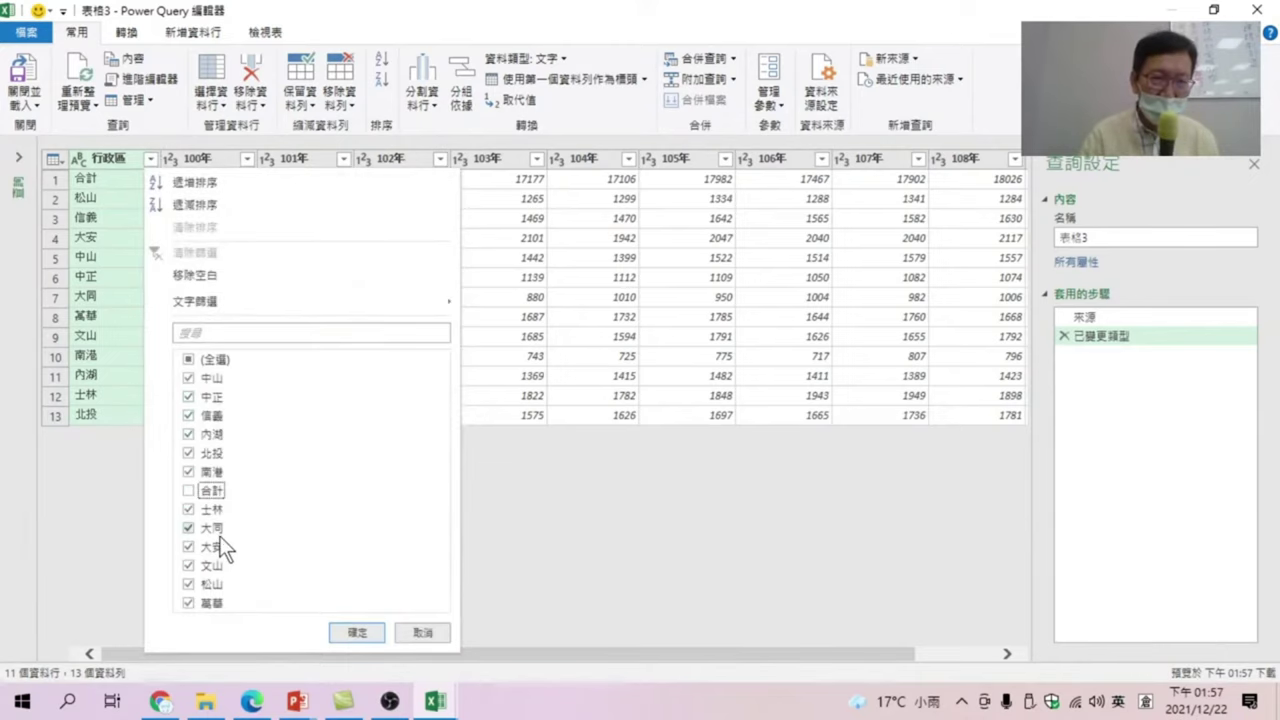
left_click(361, 632)
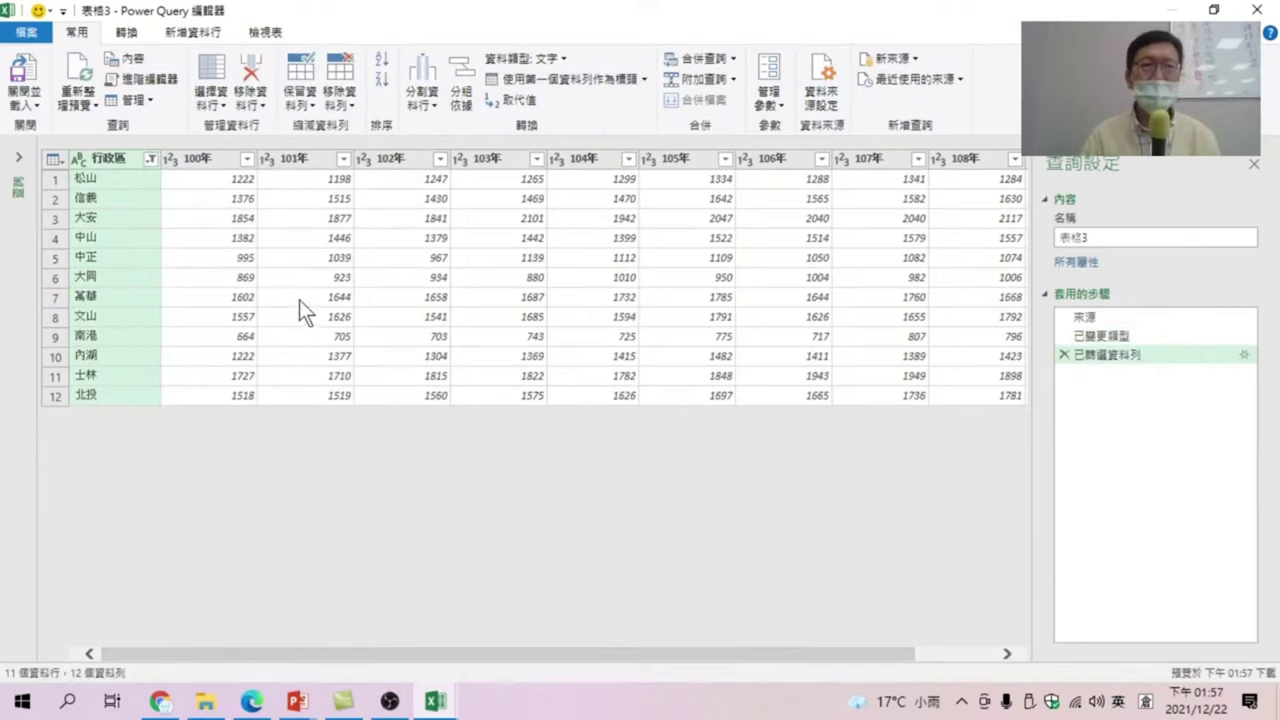
Select the year columns from 100年 through 109年.
left_click(205, 158)
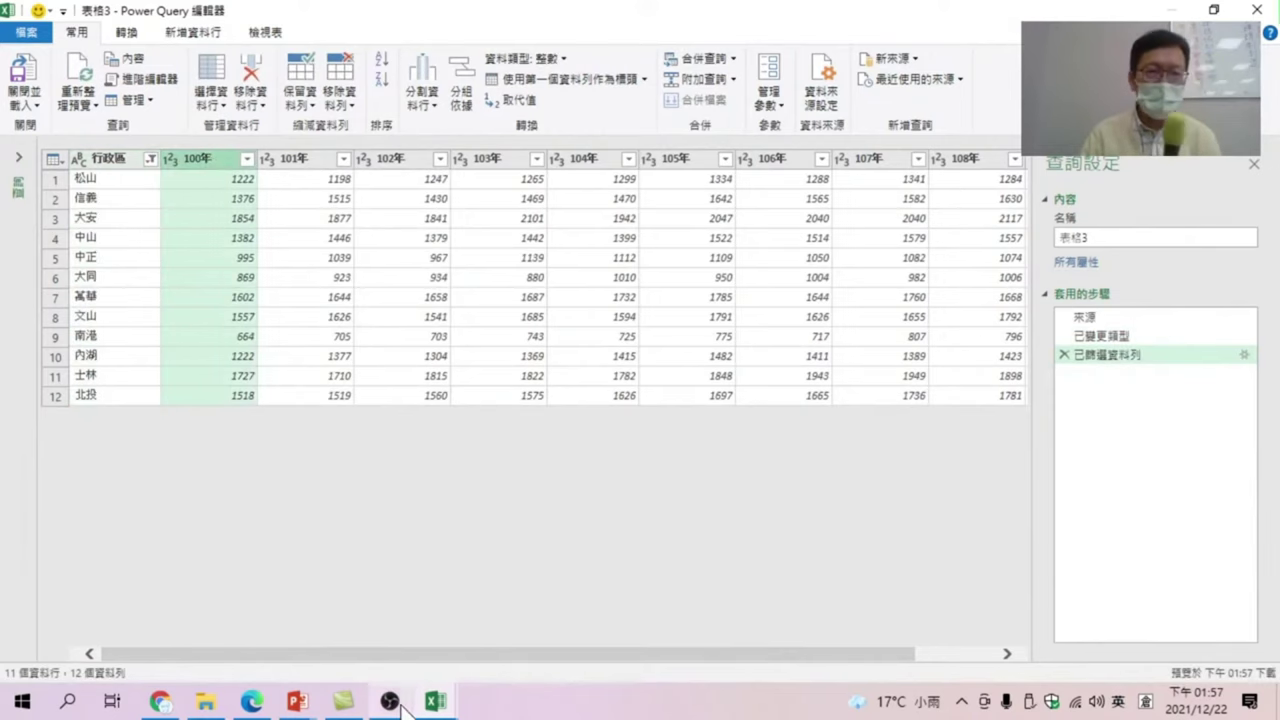
left_click_drag(360, 655, 762, 654)
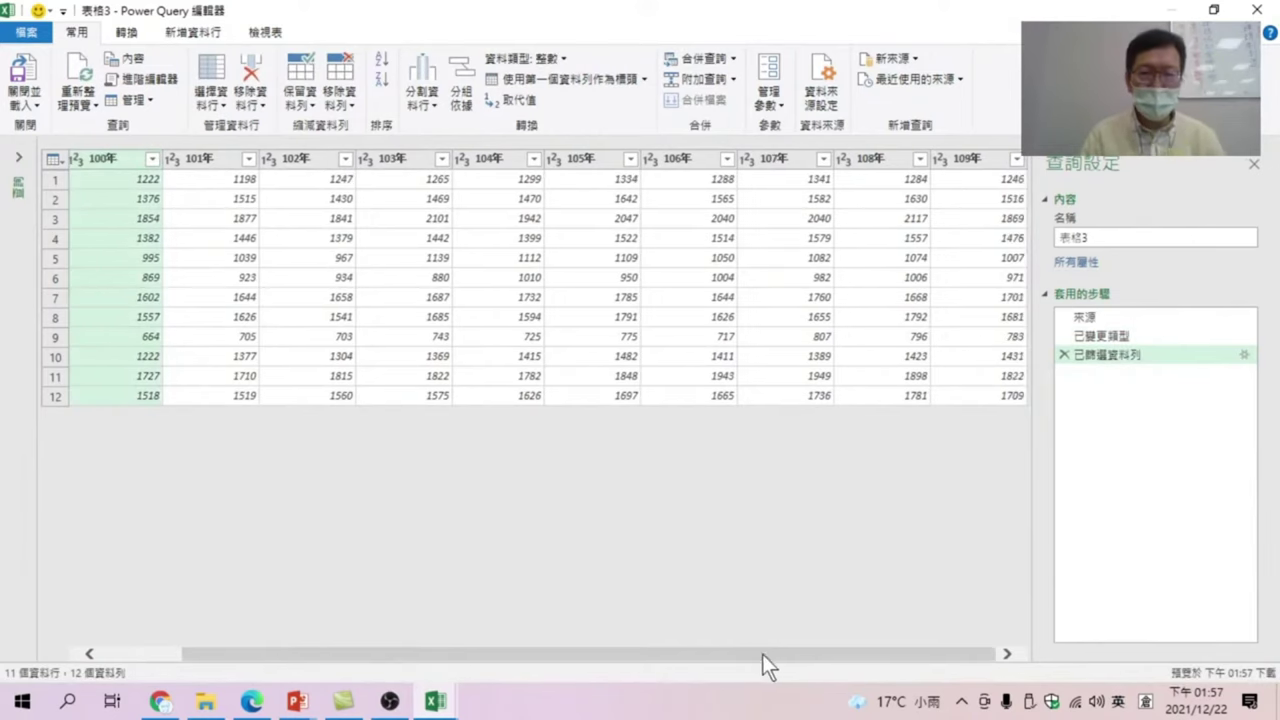
left_click(973, 158, "shift")
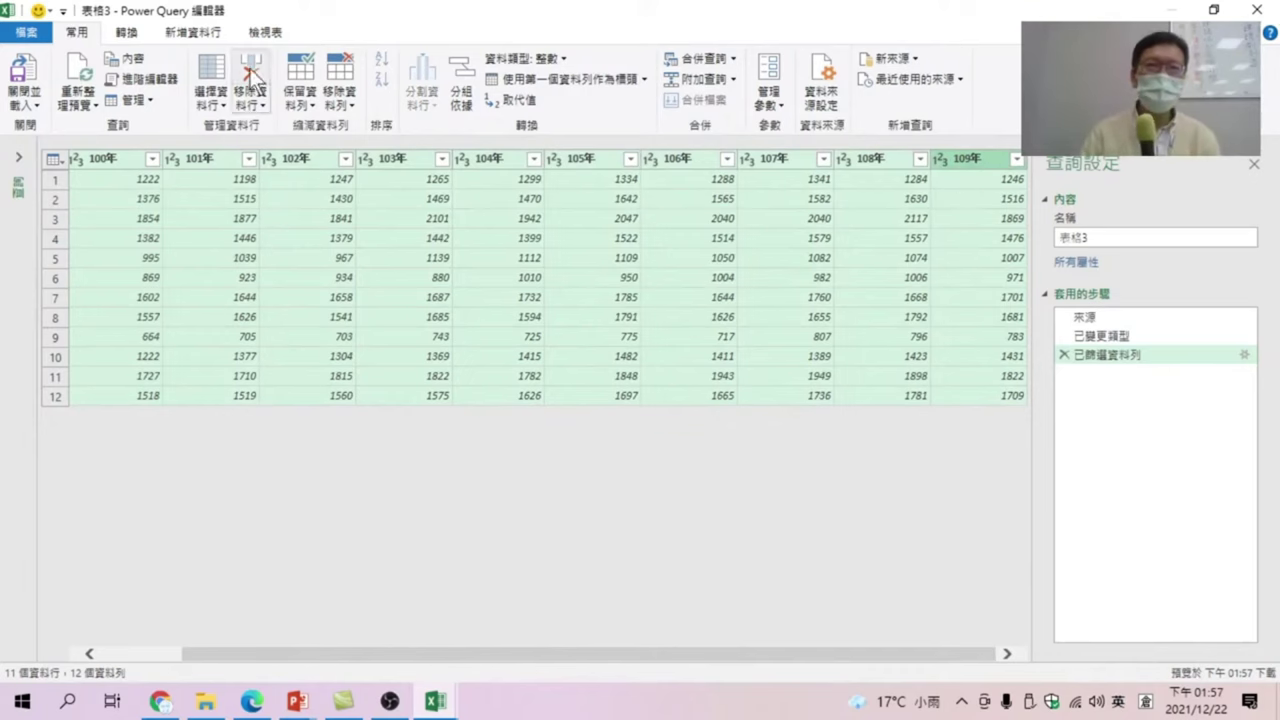
Unpivot the selected year columns and rename the 屬性 column to 民國年.
left_click(133, 30)
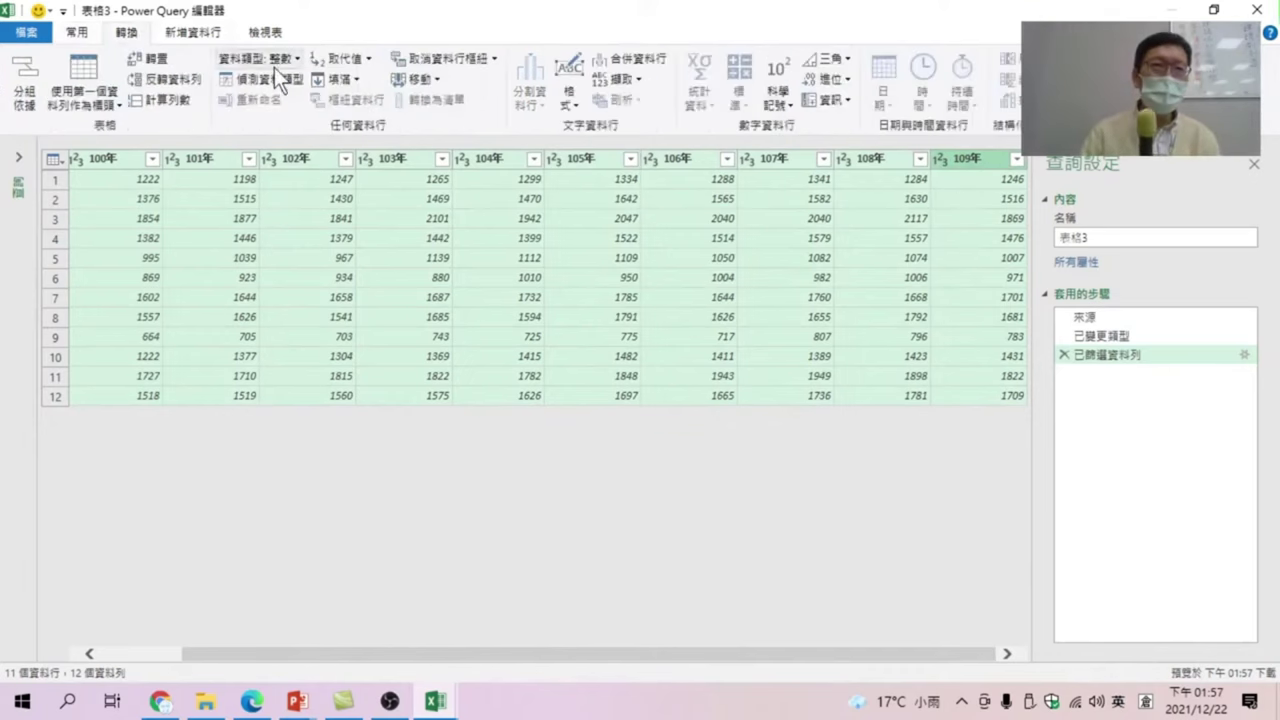
left_click(440, 58)
left_click(195, 215)
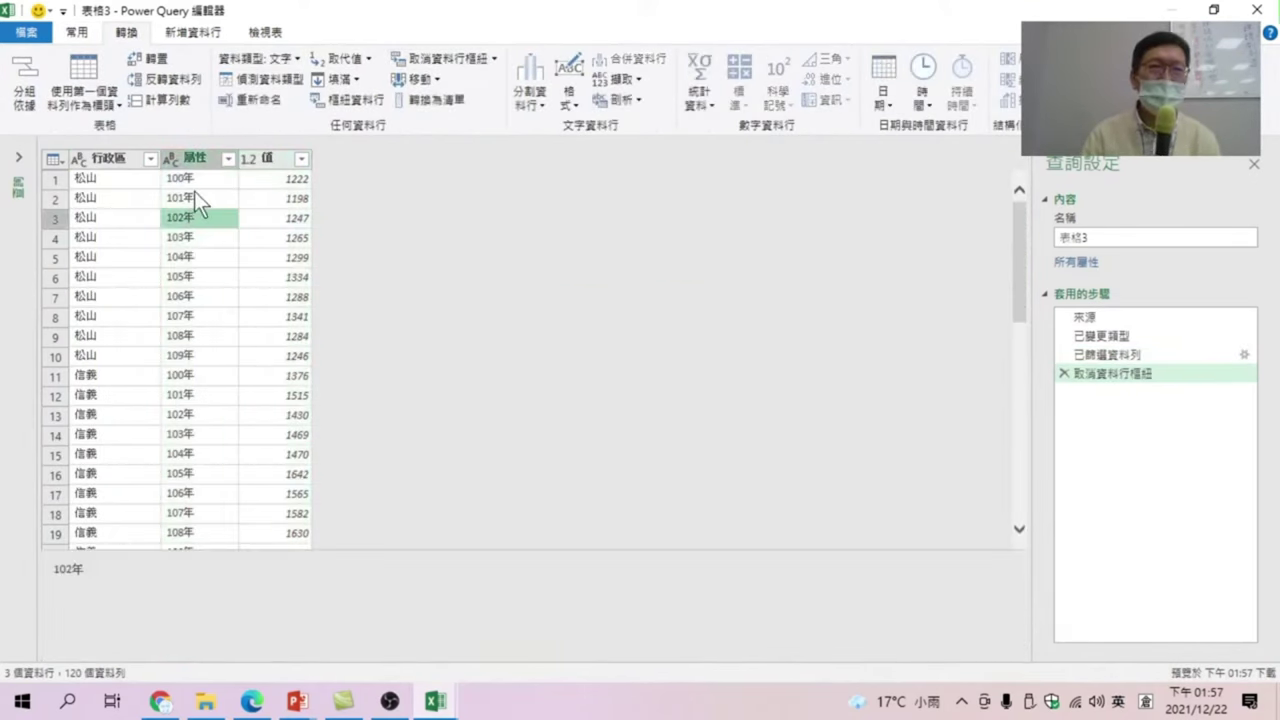
right_click(193, 158)
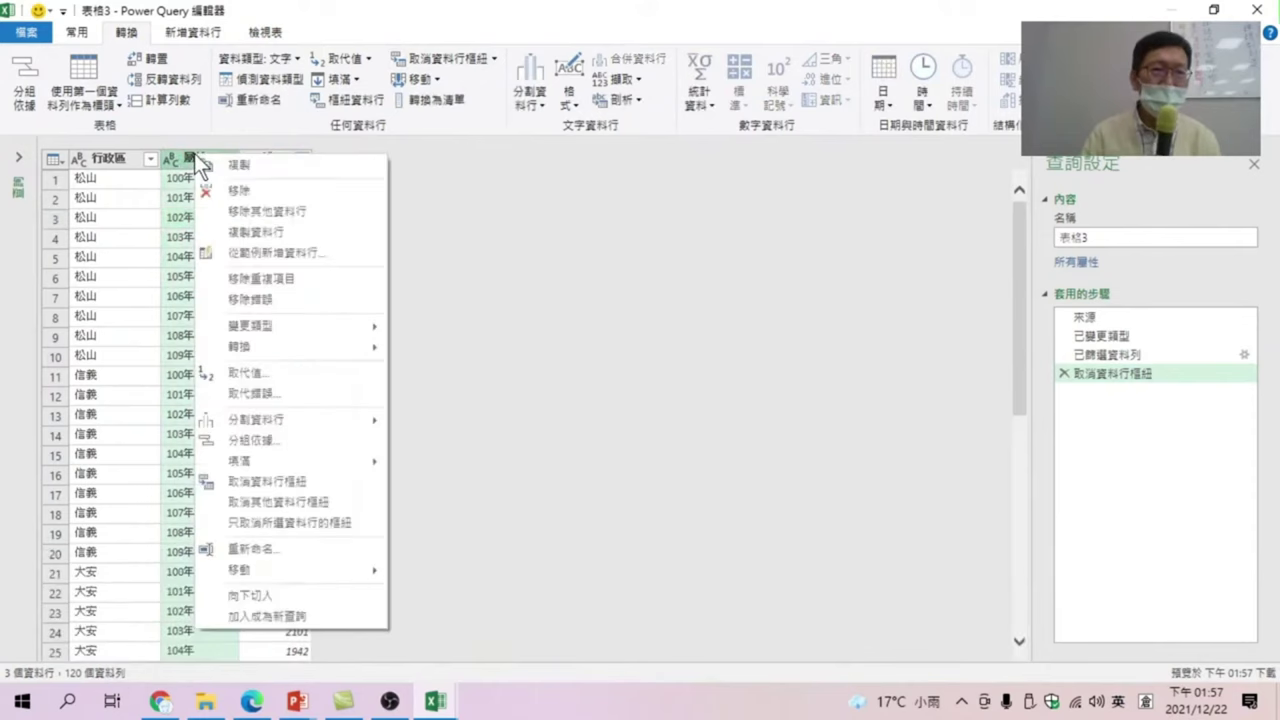
left_click(249, 551)
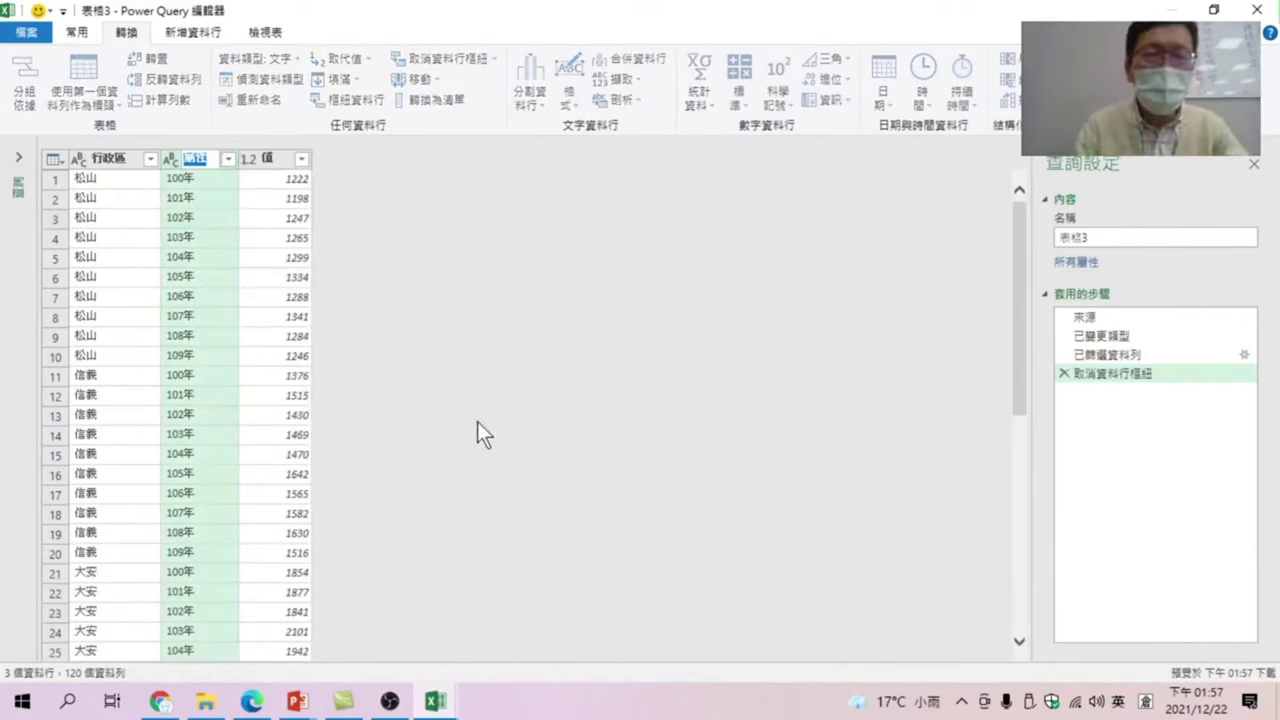
type("民國年")
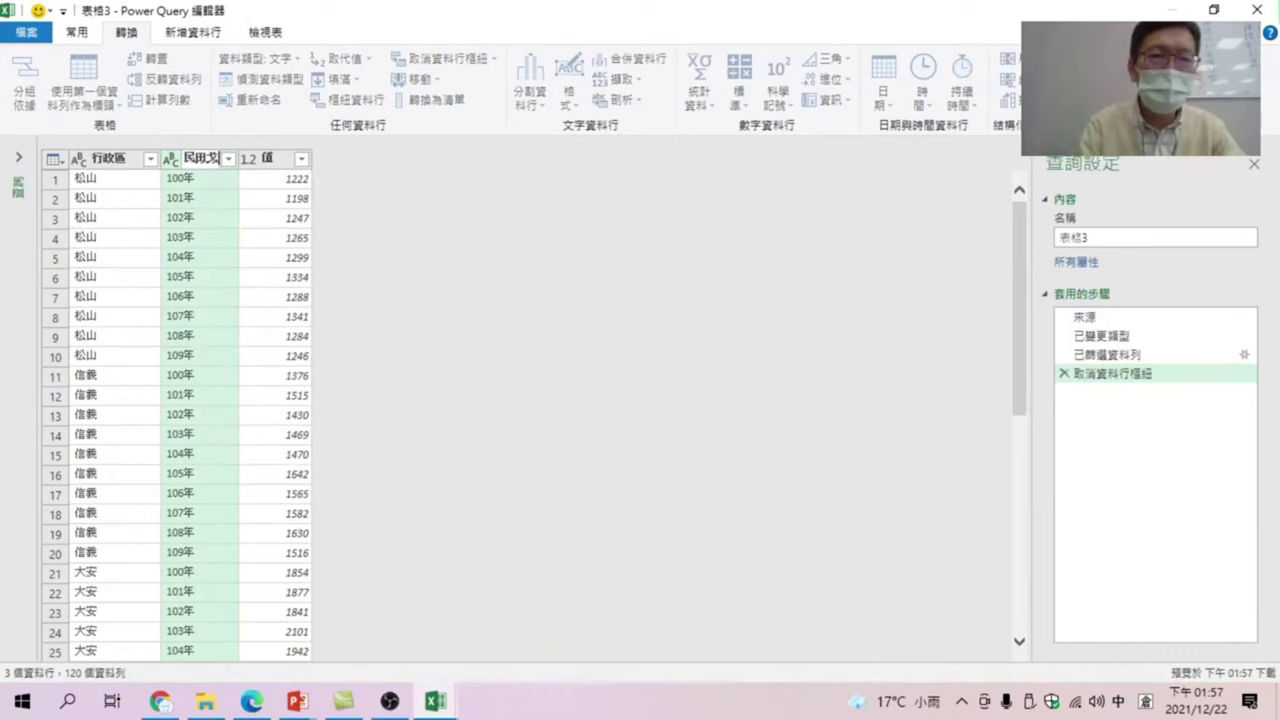
key("Return")
Rename the 值 column to the death-count heading 死亡人口數.
left_click(268, 180)
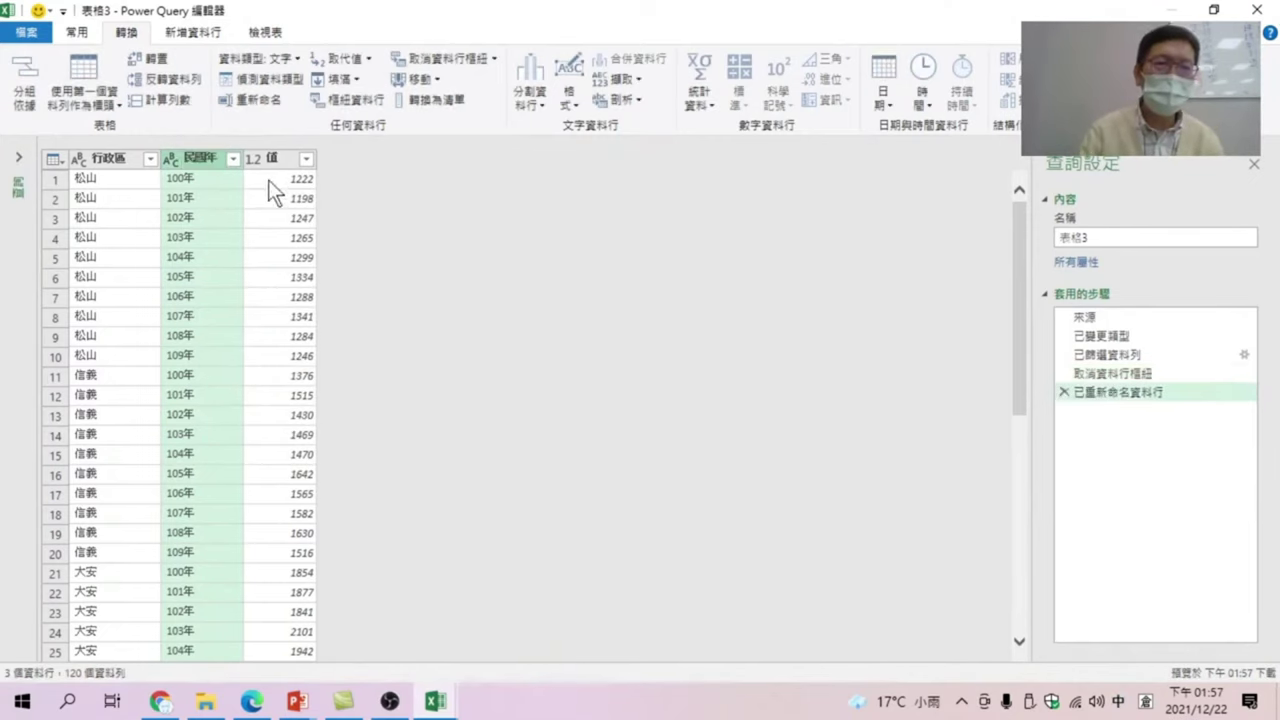
right_click(281, 160)
left_click(360, 536)
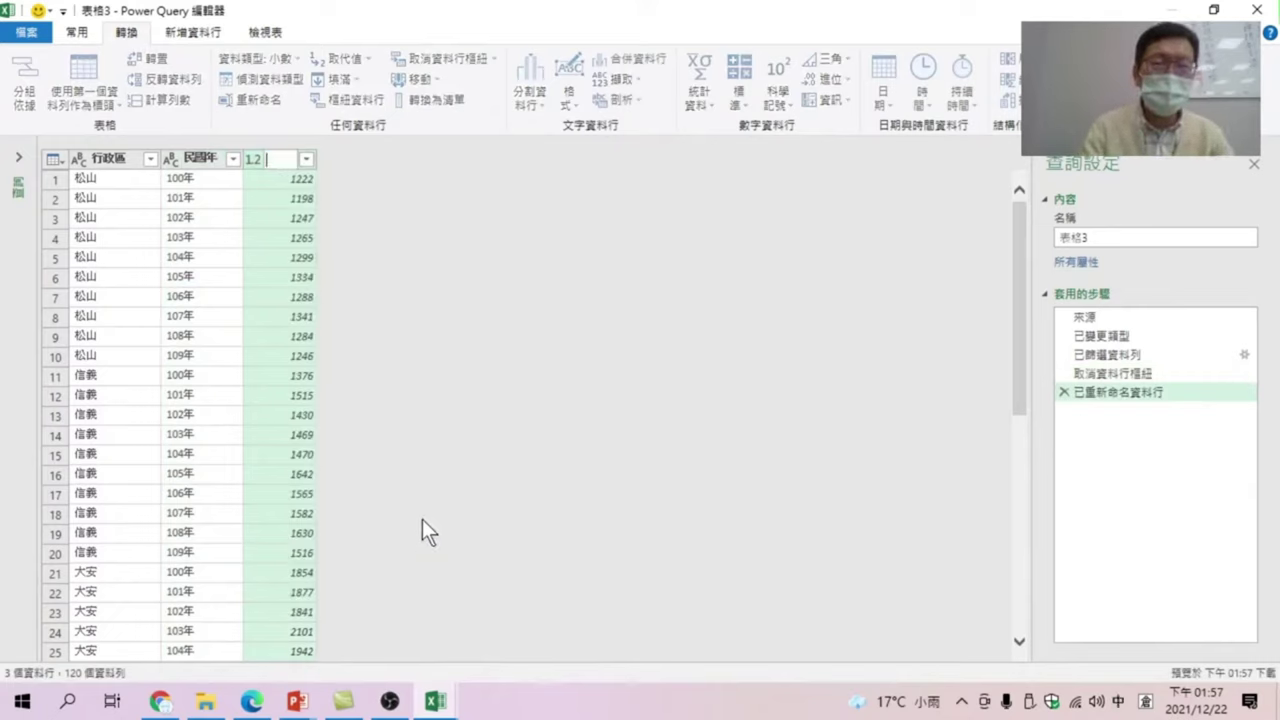
type("人口數")
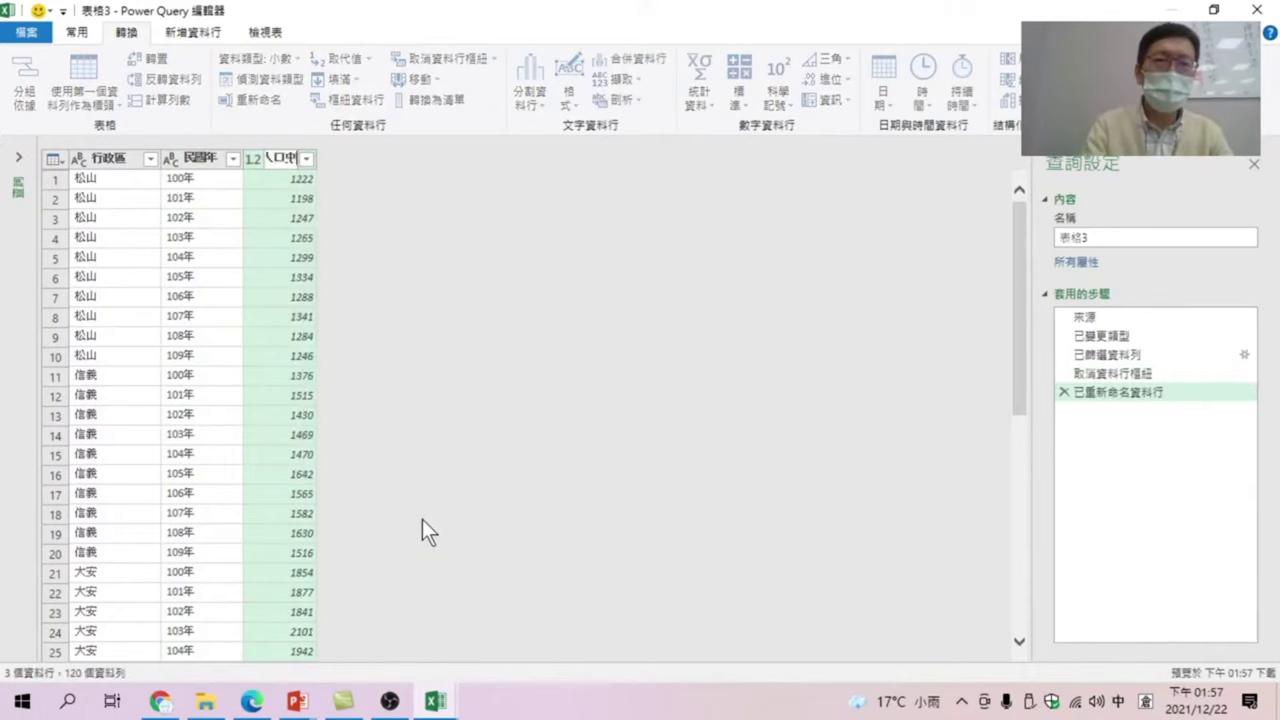
key("Return")
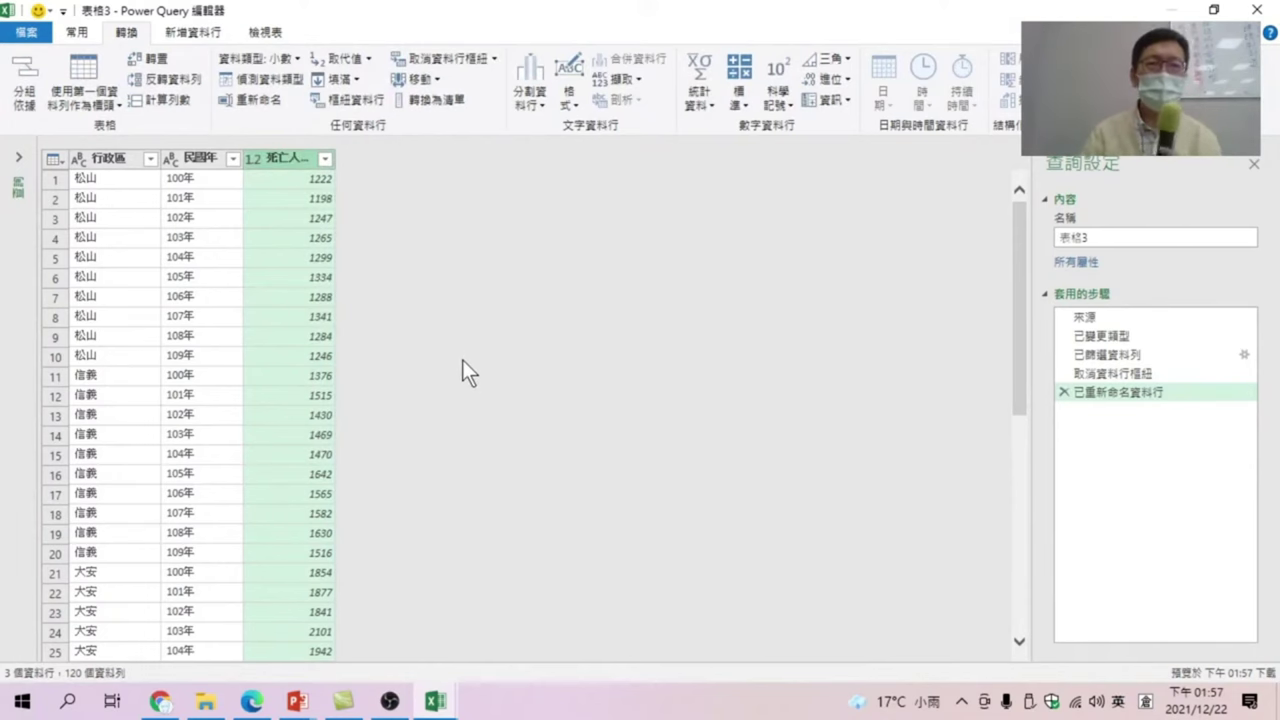
left_click(77, 32)
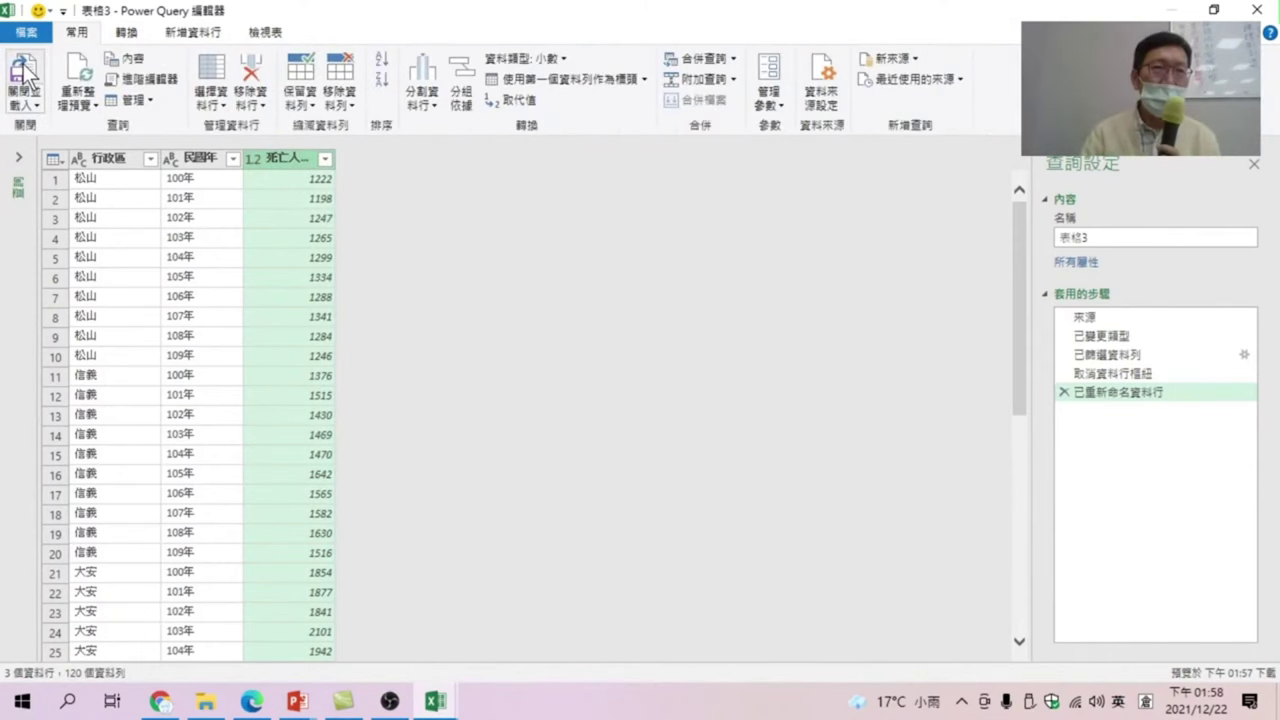
Close & Load 表格3 onto new sheet 工作表2, comparing it with the 90–99 results on 工作表1.
left_click(24, 80)
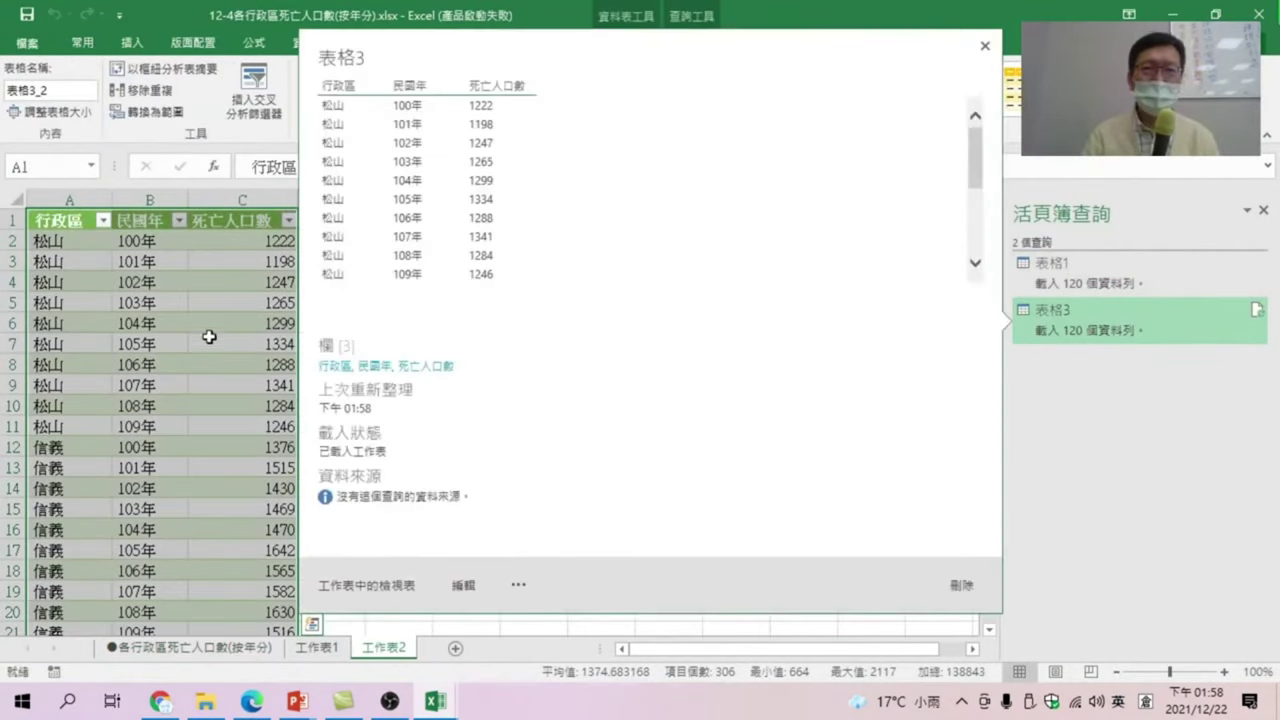
left_click(322, 648)
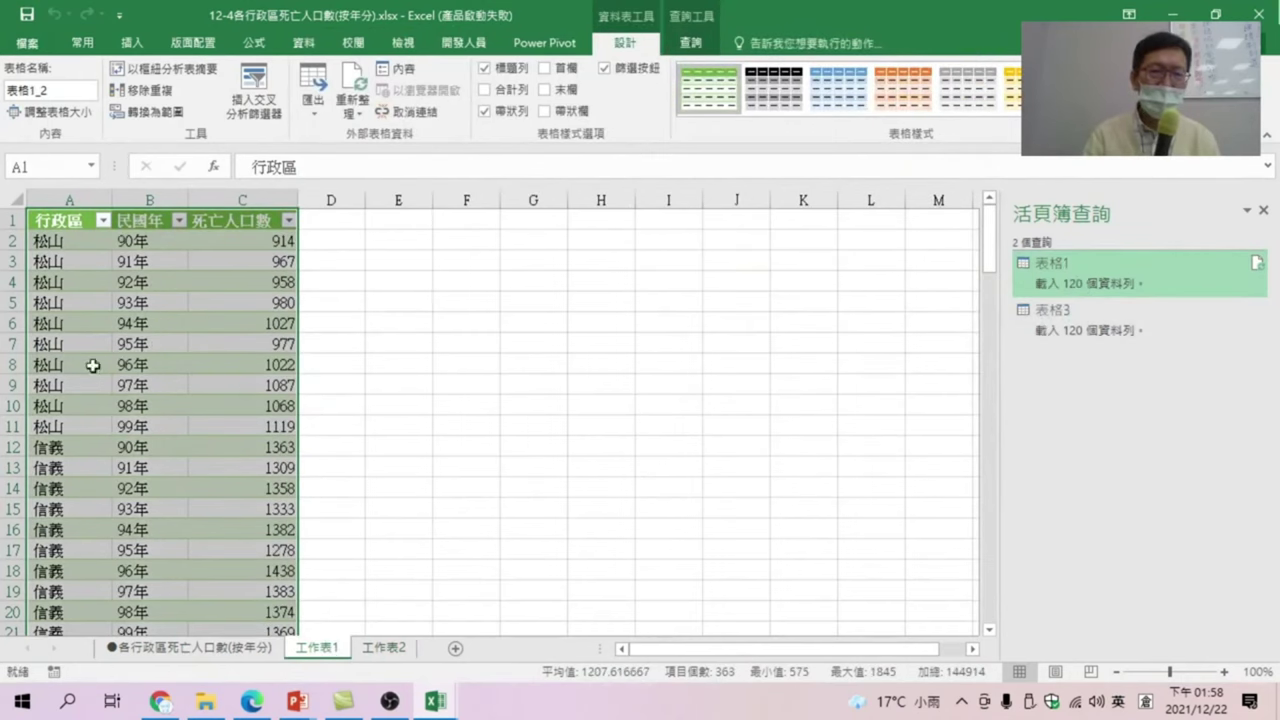
left_click(383, 648)
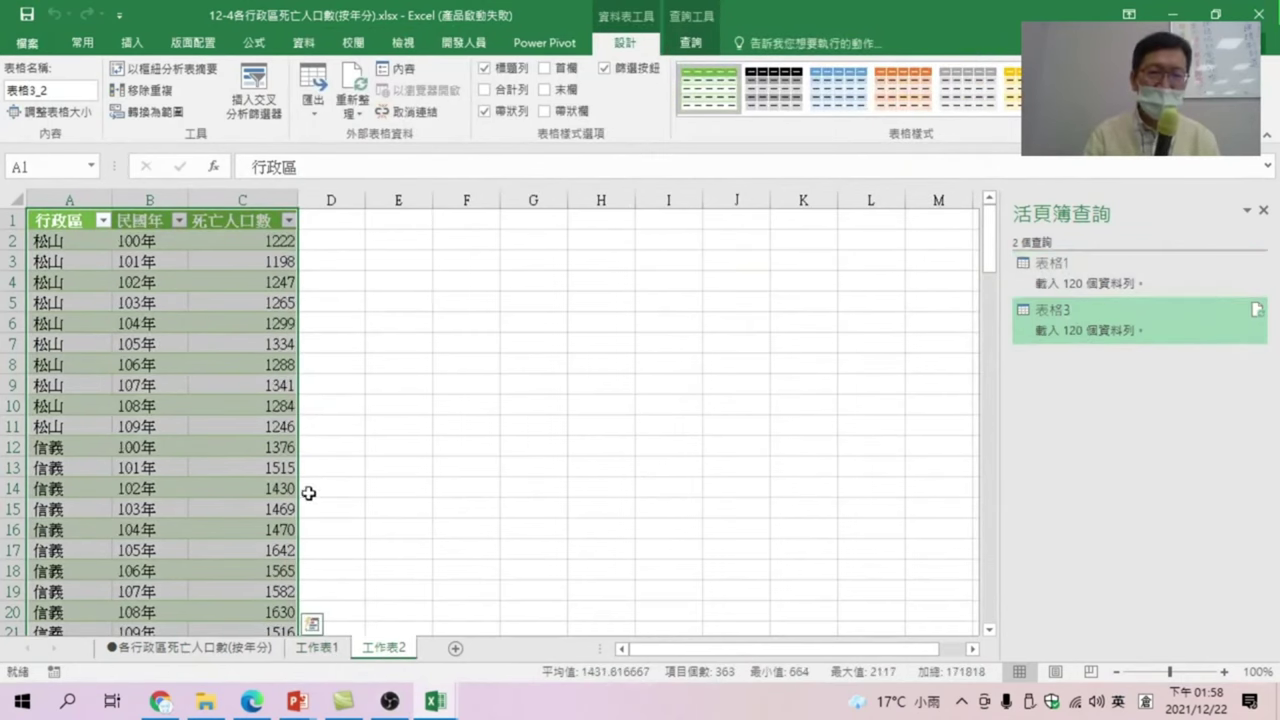